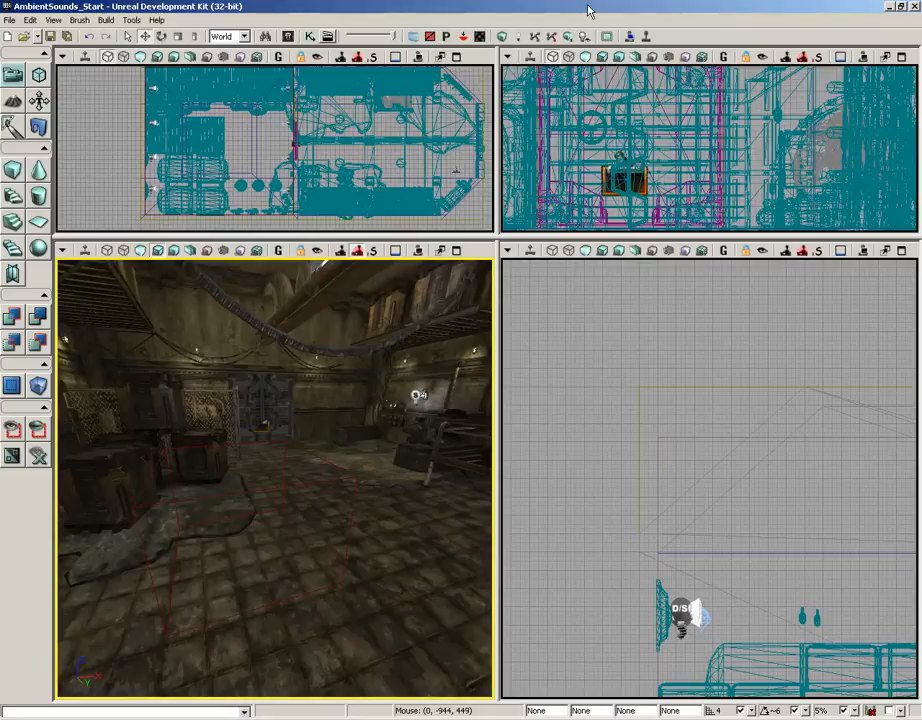
# Create a new SoundCue in package SoundDemo, group SoudCues, named RandomNumber
pyautogui.click(288, 36)
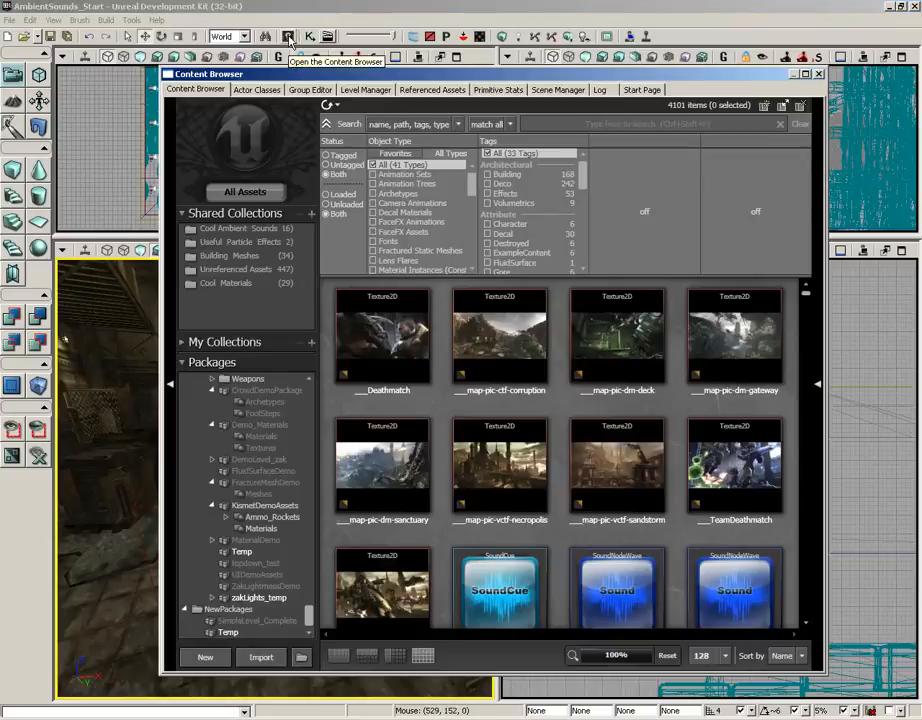
pyautogui.rightClick(436, 404)
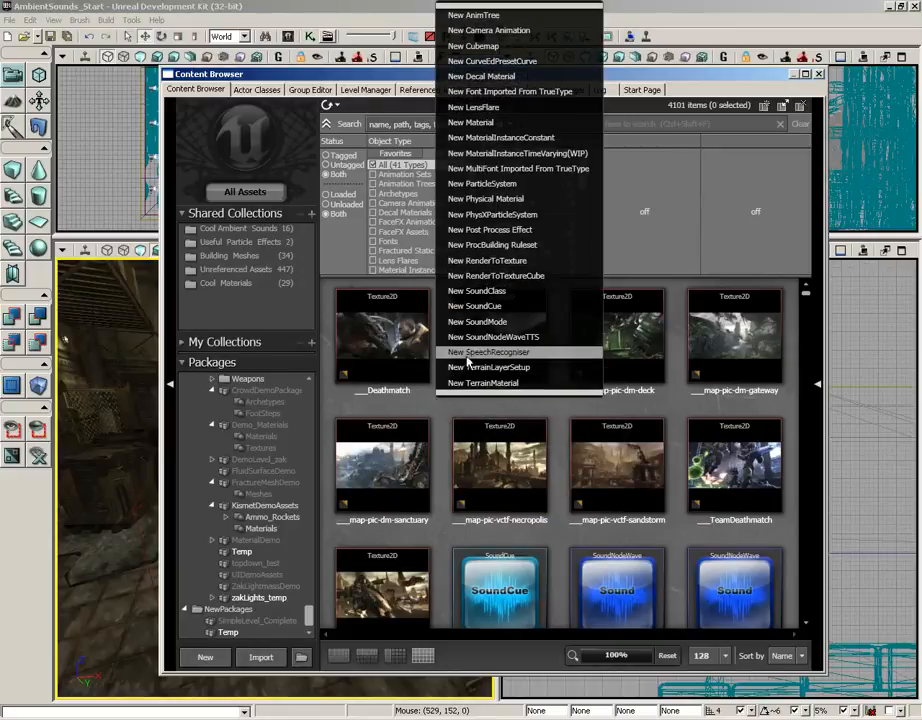
pyautogui.click(480, 306)
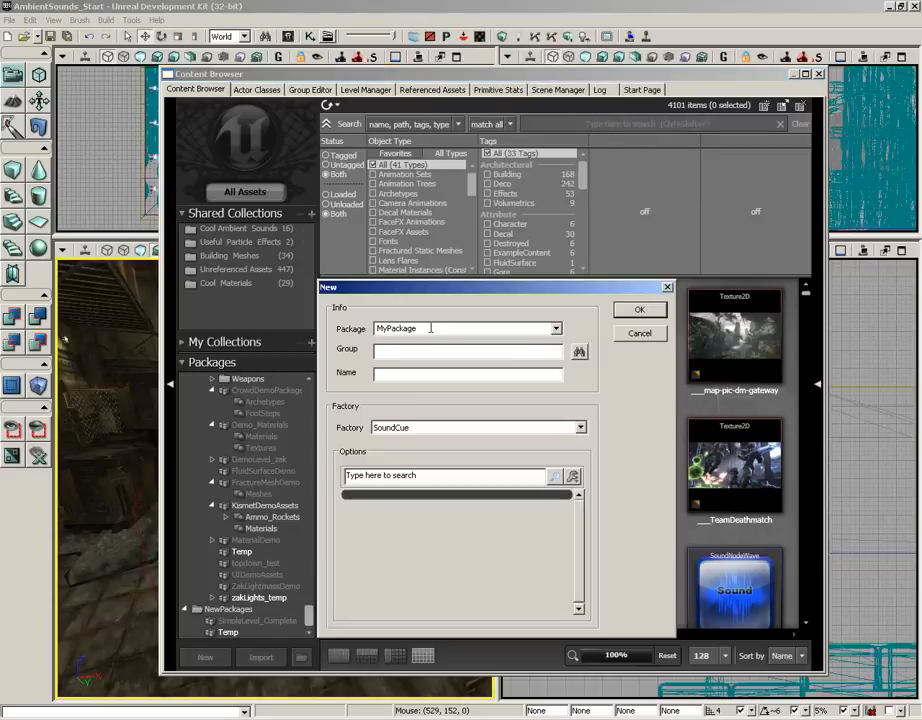
pyautogui.moveTo(428, 329); pyautogui.dragTo(323, 330)
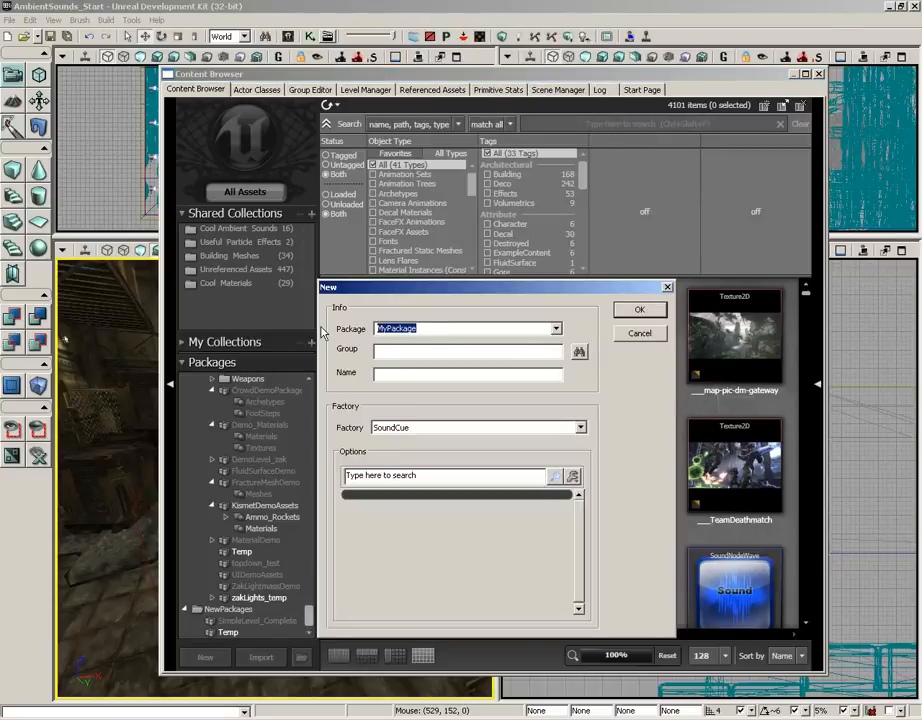
pyautogui.write('SoundDemo')
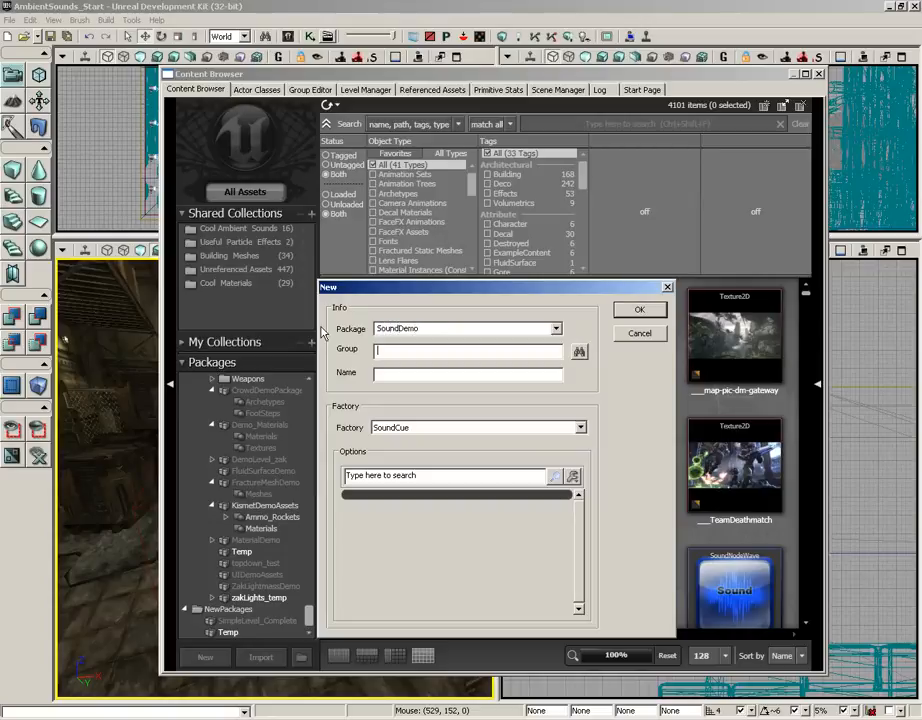
pyautogui.press('Tab')
pyautogui.write('SoudCues')
pyautogui.press('Tab')
pyautogui.write('RandomNumber')
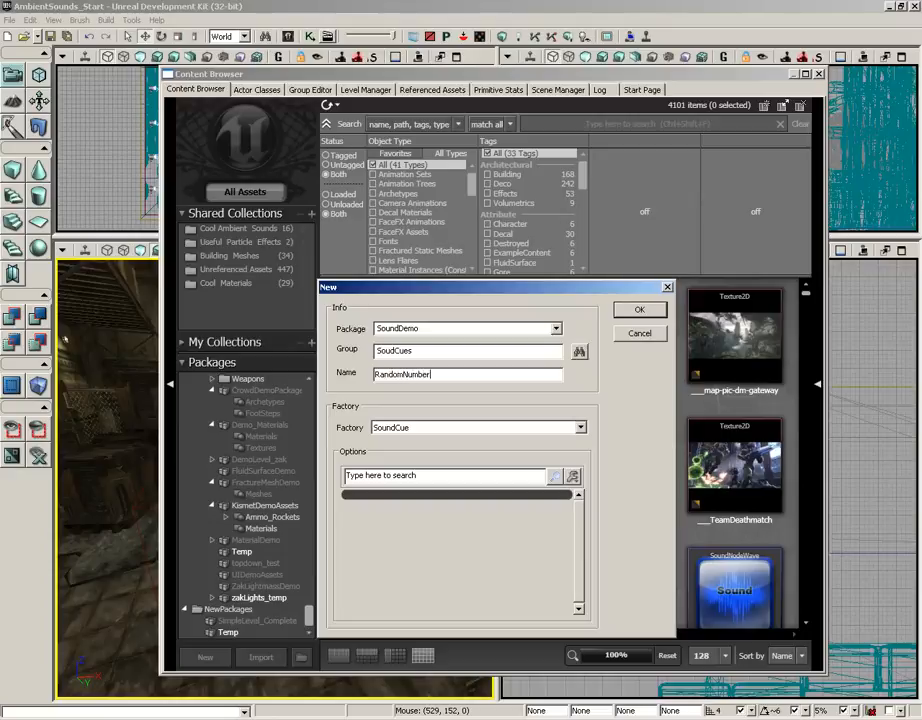
pyautogui.press('Return')
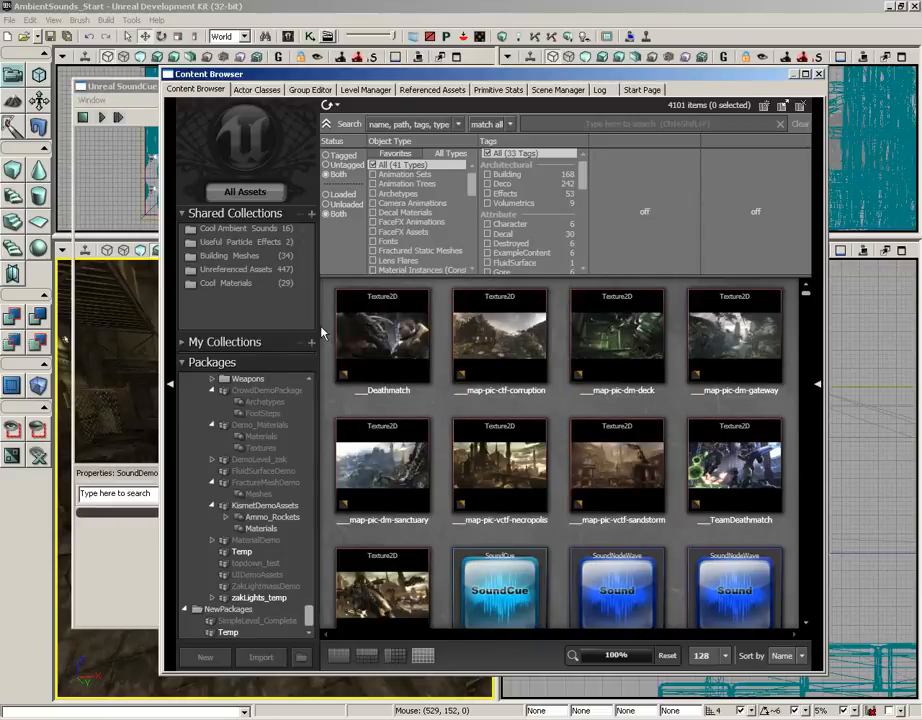
# Save the SoundDemo package as SoundDemo.upk
pyautogui.click(122, 86)
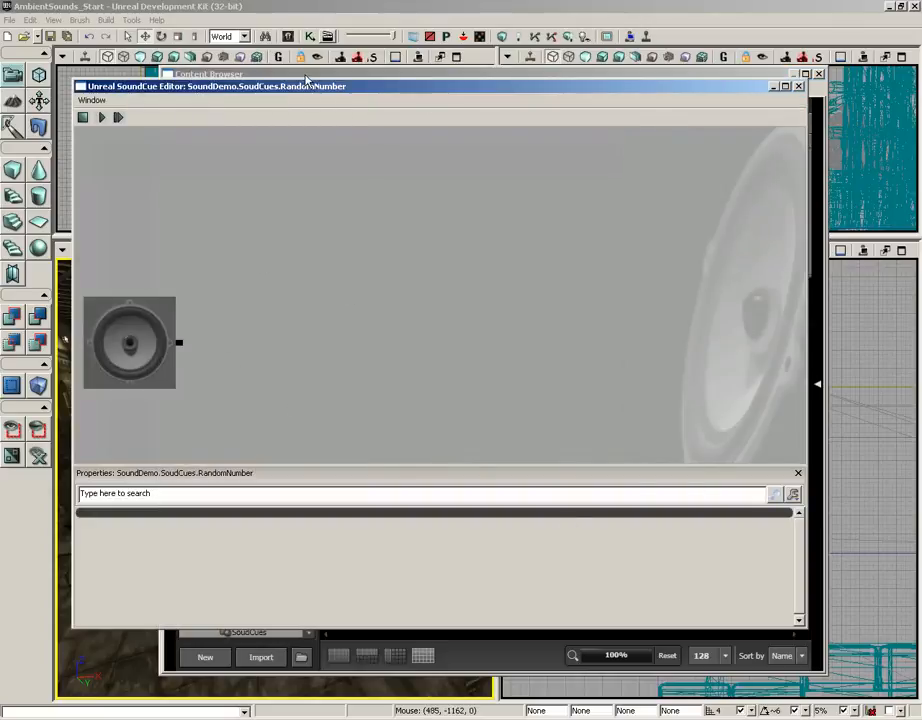
pyautogui.click(226, 74)
pyautogui.moveTo(360, 302)
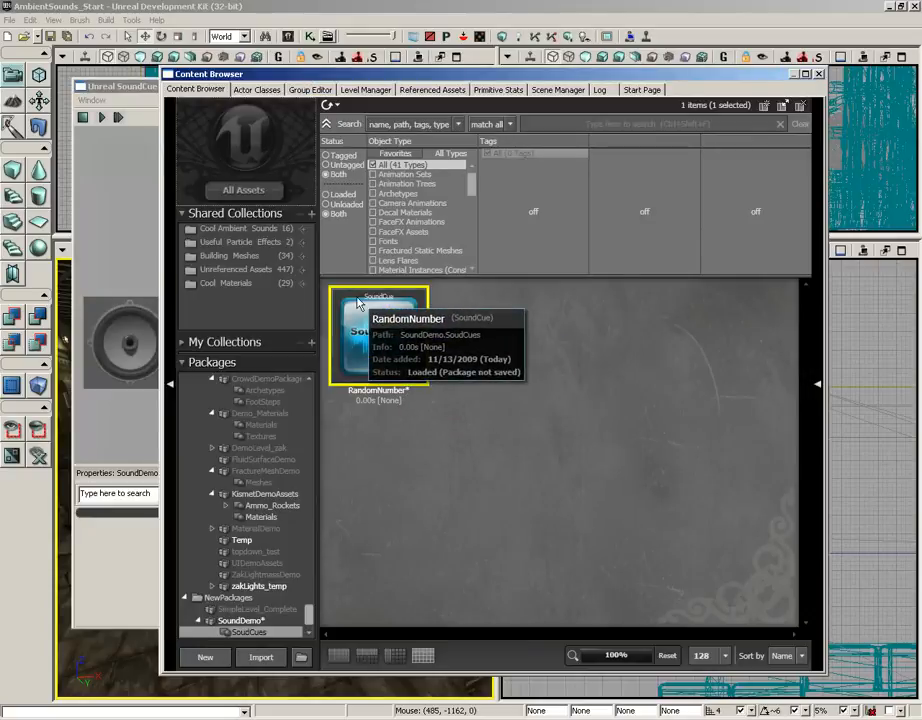
pyautogui.click(250, 620)
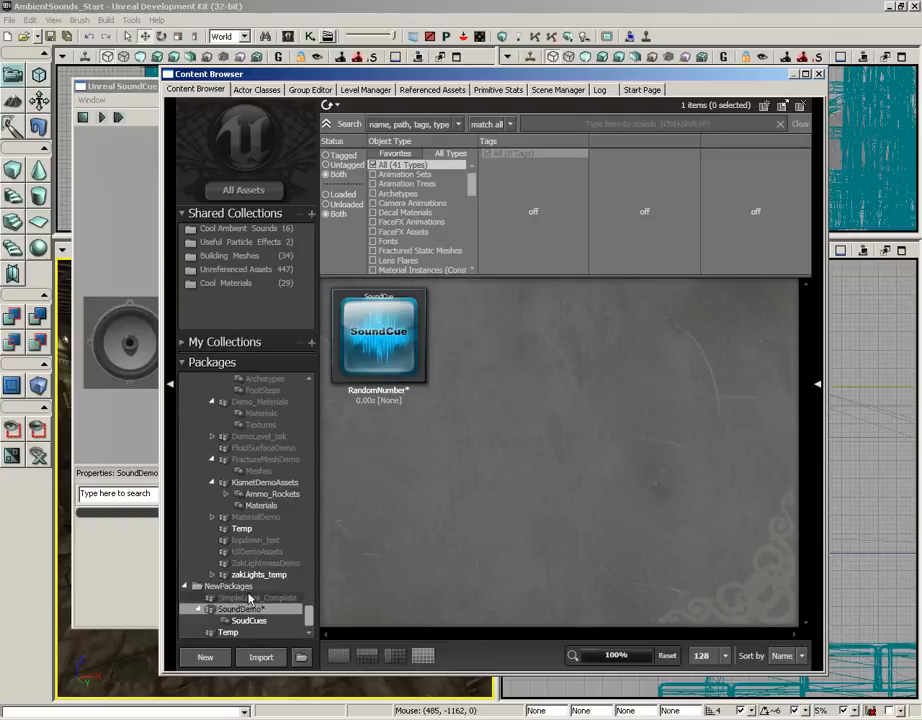
pyautogui.hotkey('ctrl', 's')
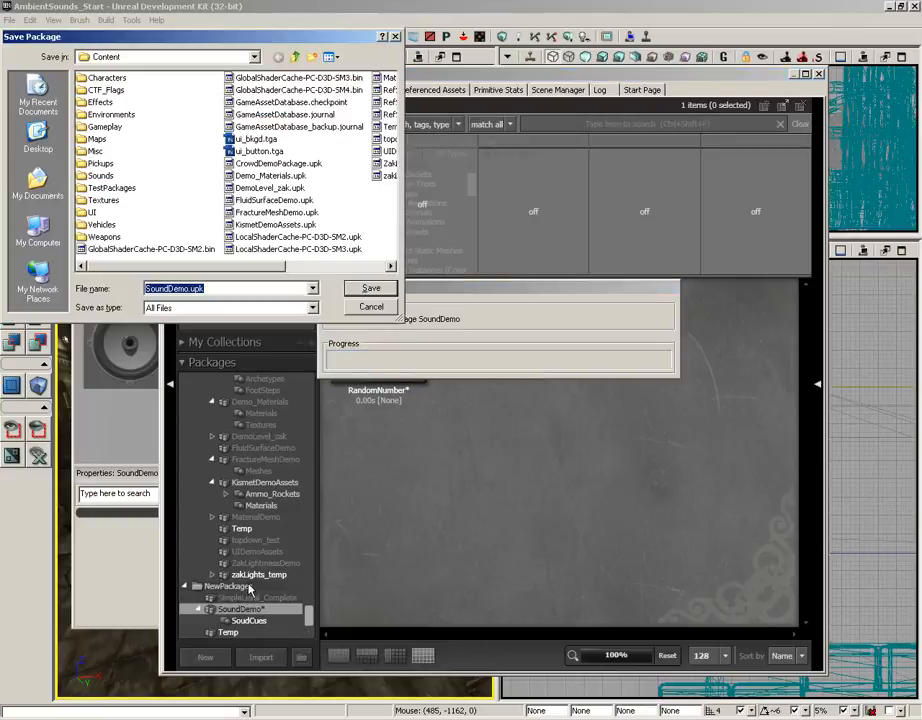
pyautogui.click(368, 291)
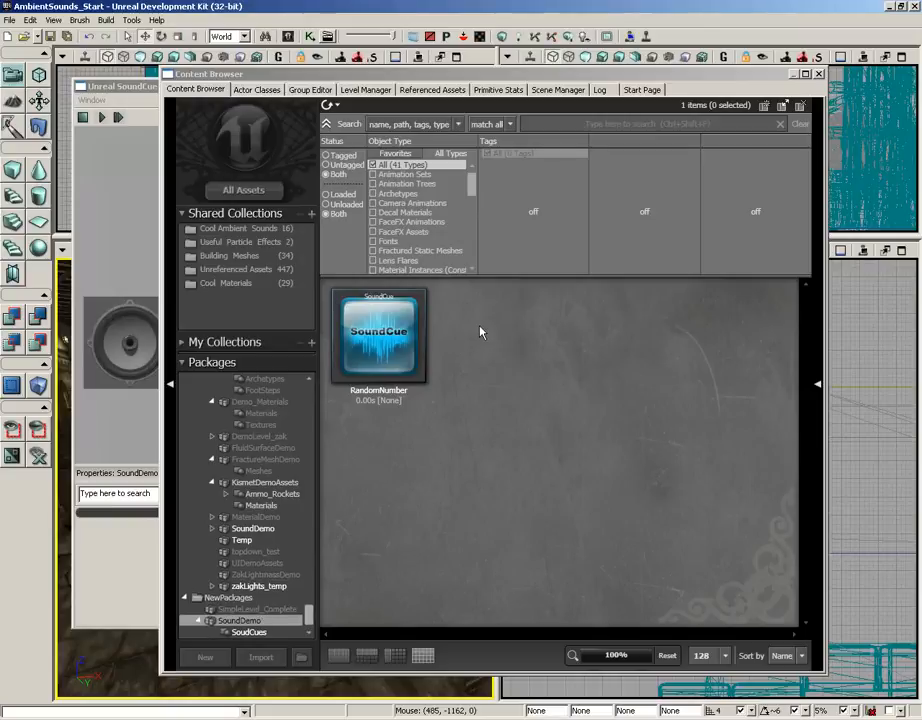
# Filter the content browser to Sound Wave Data and search for countdown
pyautogui.click(100, 150)
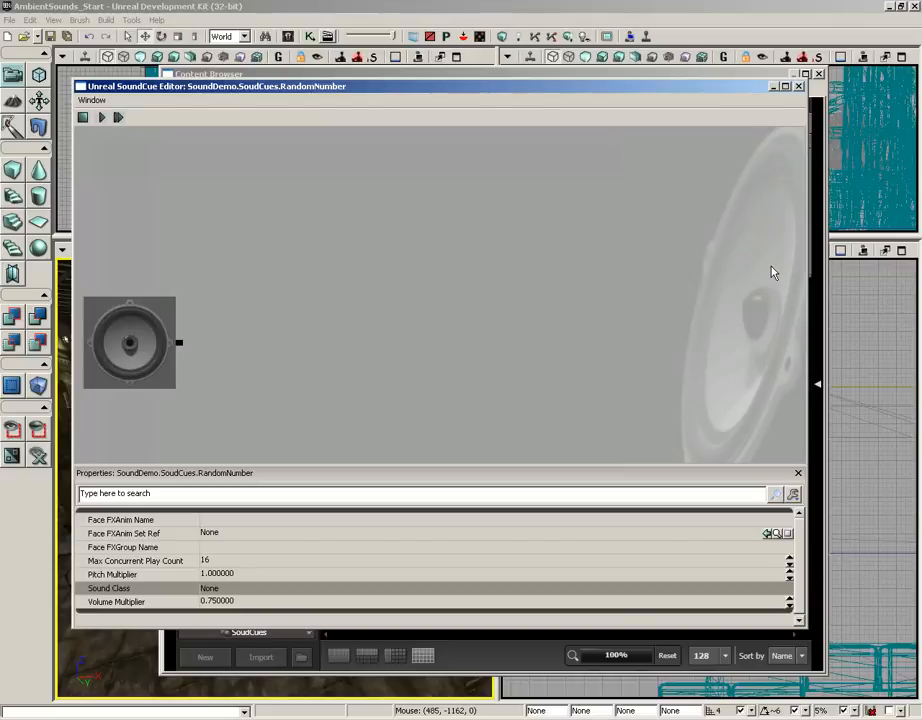
pyautogui.click(511, 647)
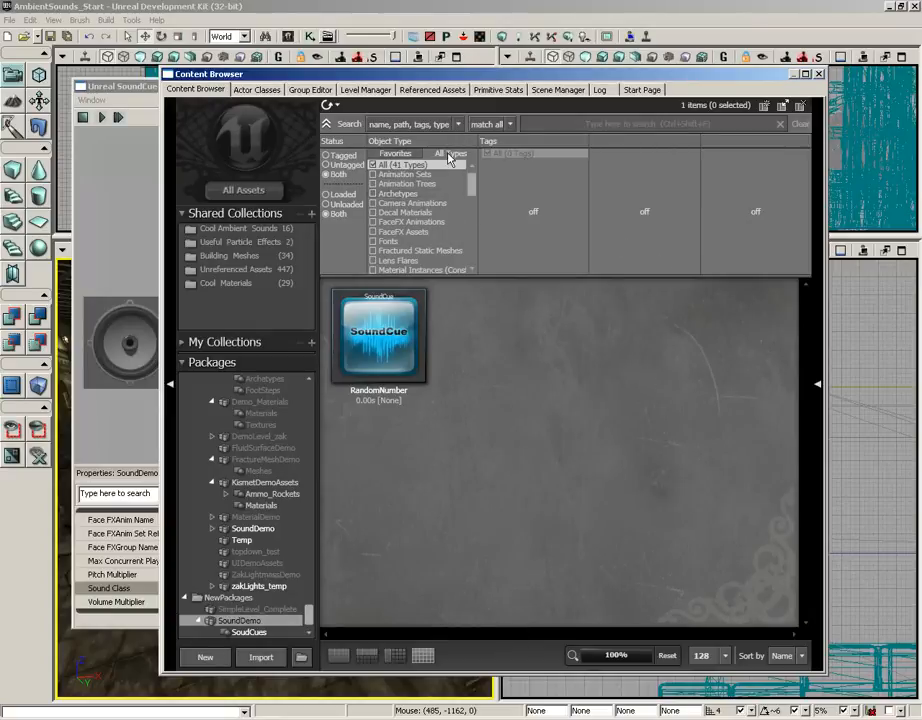
pyautogui.moveTo(474, 190); pyautogui.dragTo(463, 224)
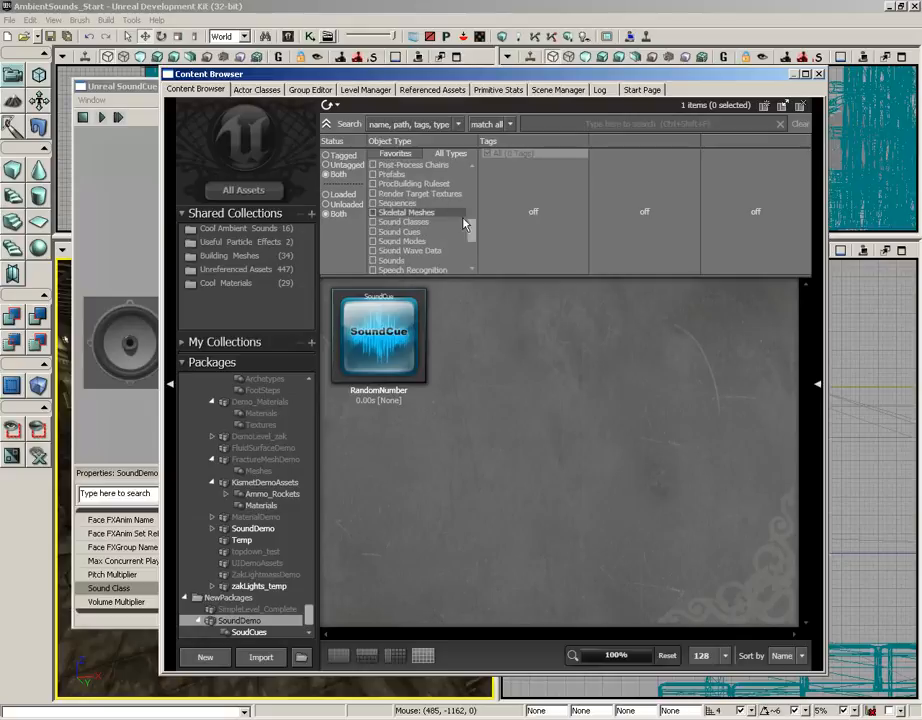
pyautogui.click(405, 250)
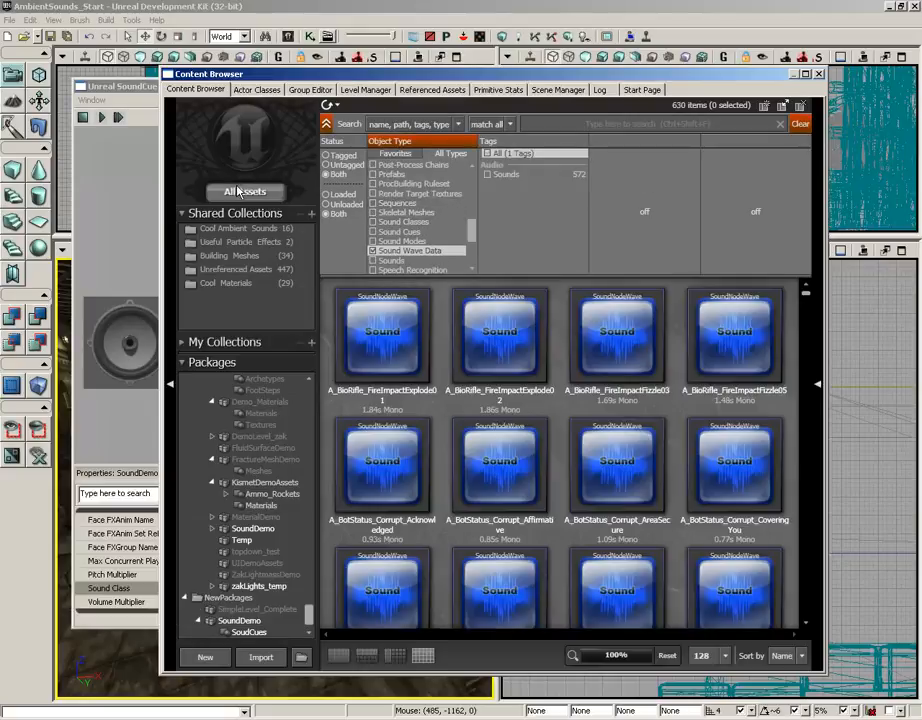
pyautogui.click(604, 122)
pyautogui.write('countdown')
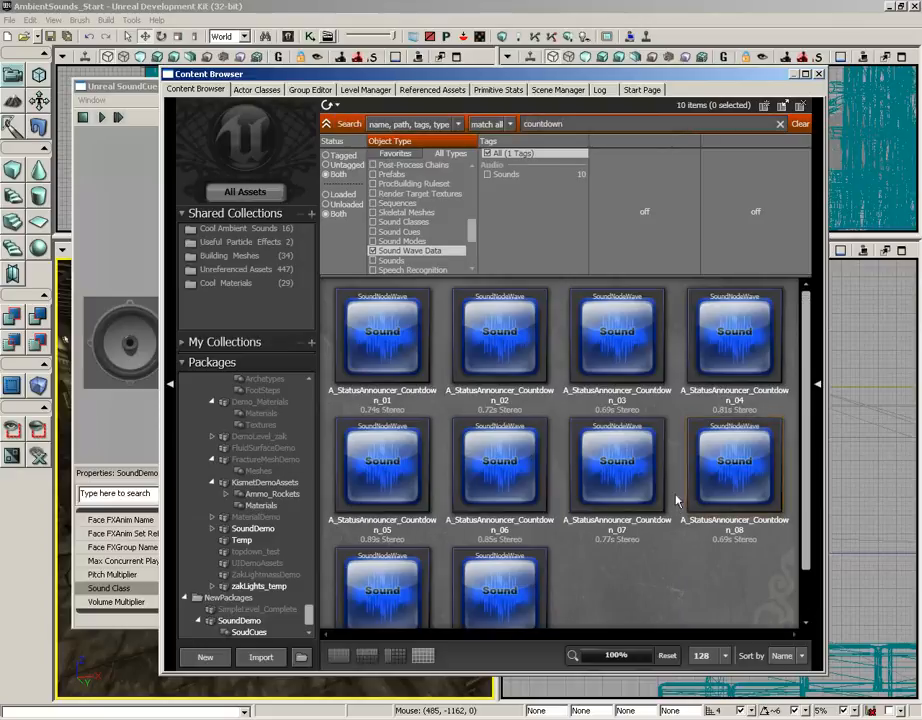
# Preview the countdown sound waves by playing several of them
pyautogui.click(388, 335)
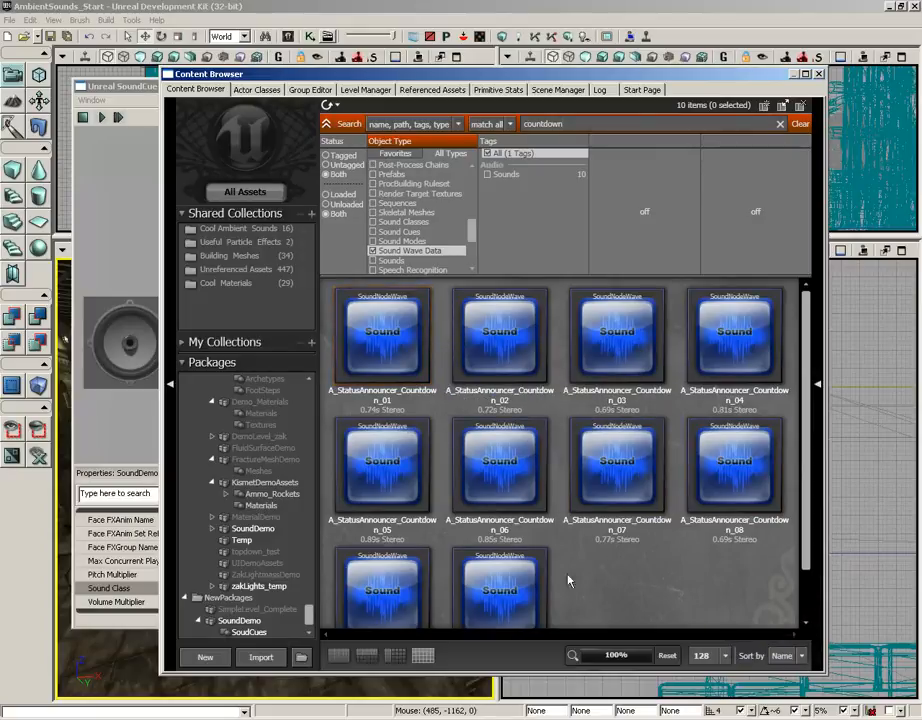
pyautogui.click(746, 515)
pyautogui.scroll(-1, 746, 515)
pyautogui.scroll(1, 746, 515)
pyautogui.click(520, 593)
pyautogui.doubleClick(520, 593)
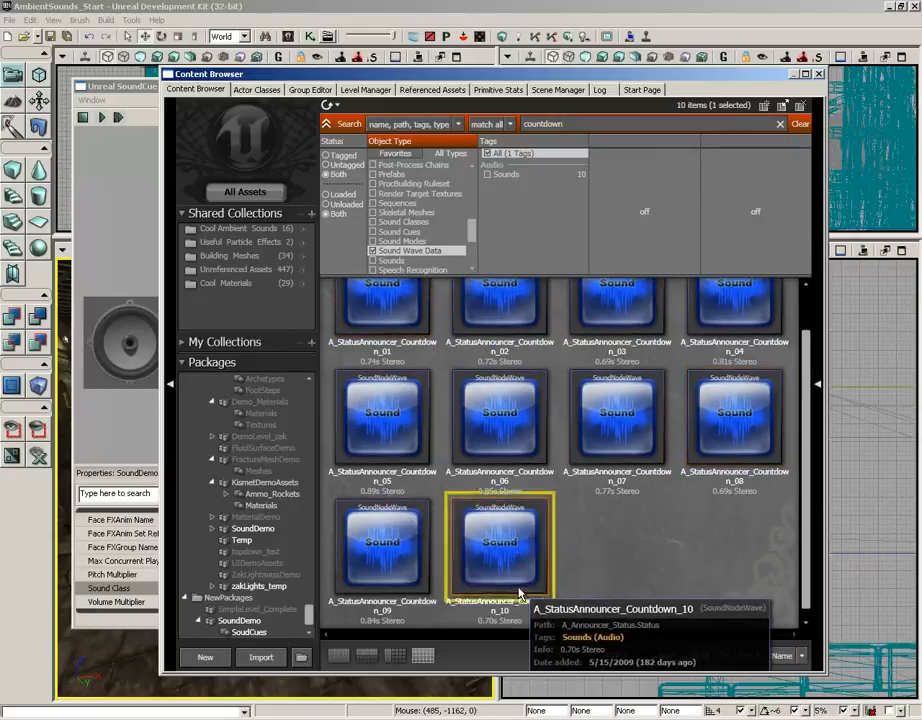
pyautogui.doubleClick(502, 401)
# Select all ten countdown sound waves, A_StatusAnnouncer_Countdown_01 through _10
pyautogui.click(398, 310)
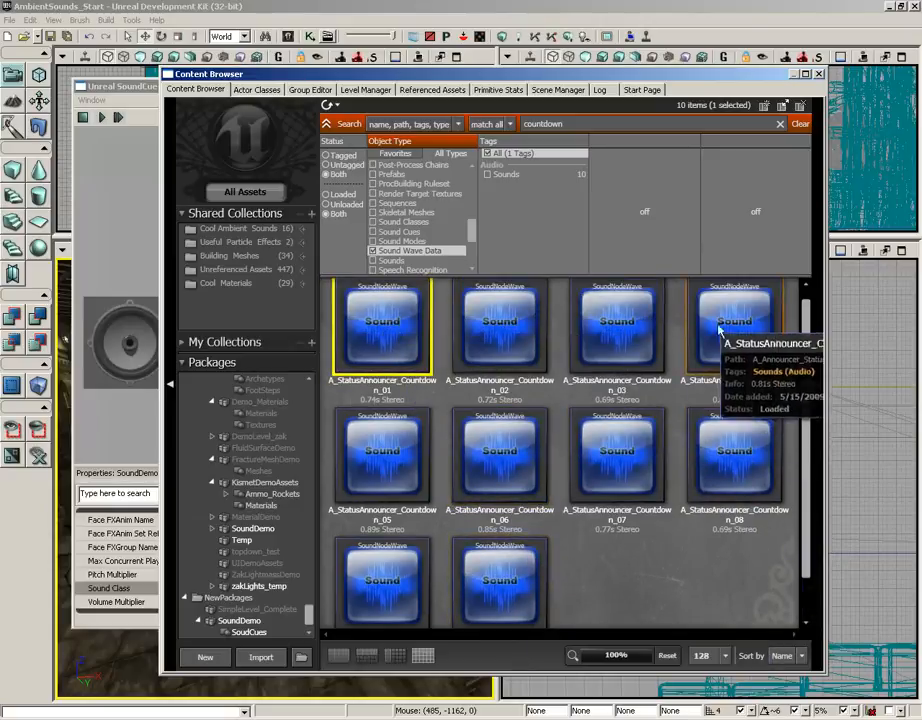
pyautogui.keyDown('shift'); pyautogui.click(504, 567); pyautogui.keyUp('shift')
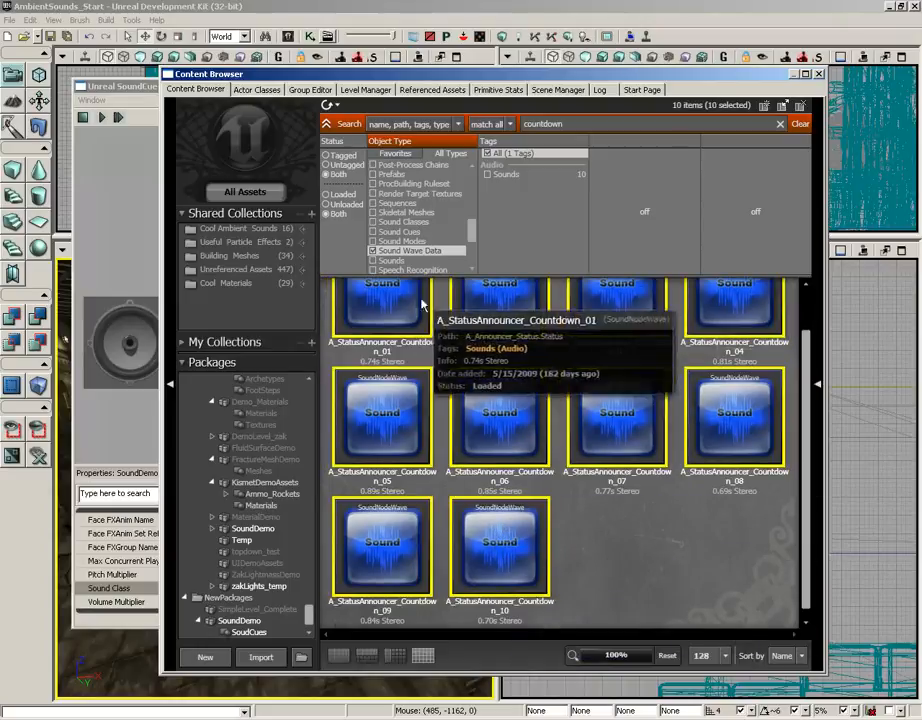
pyautogui.scroll(2, 570, 558)
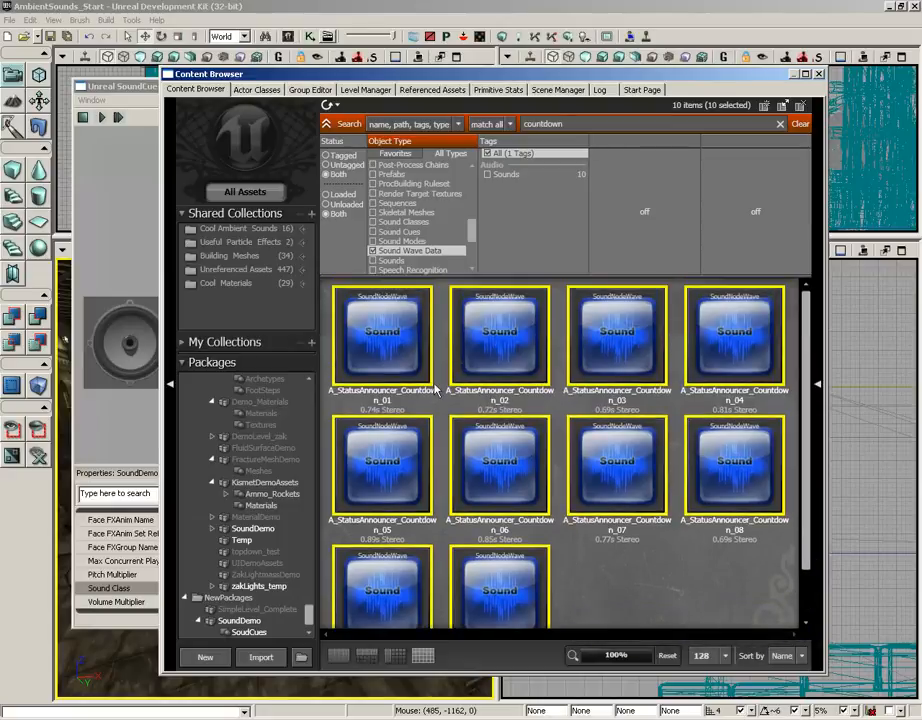
# Add a Random node linked to the ten selected countdown waves in the RandomNumber SoundCue editor
pyautogui.click(591, 42)
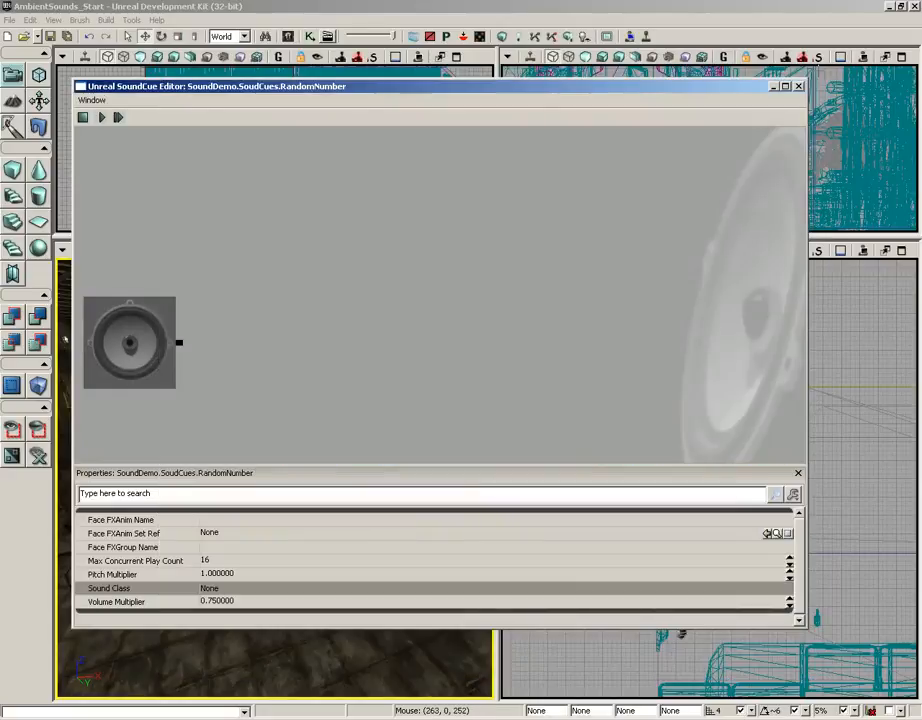
pyautogui.rightClick(511, 249)
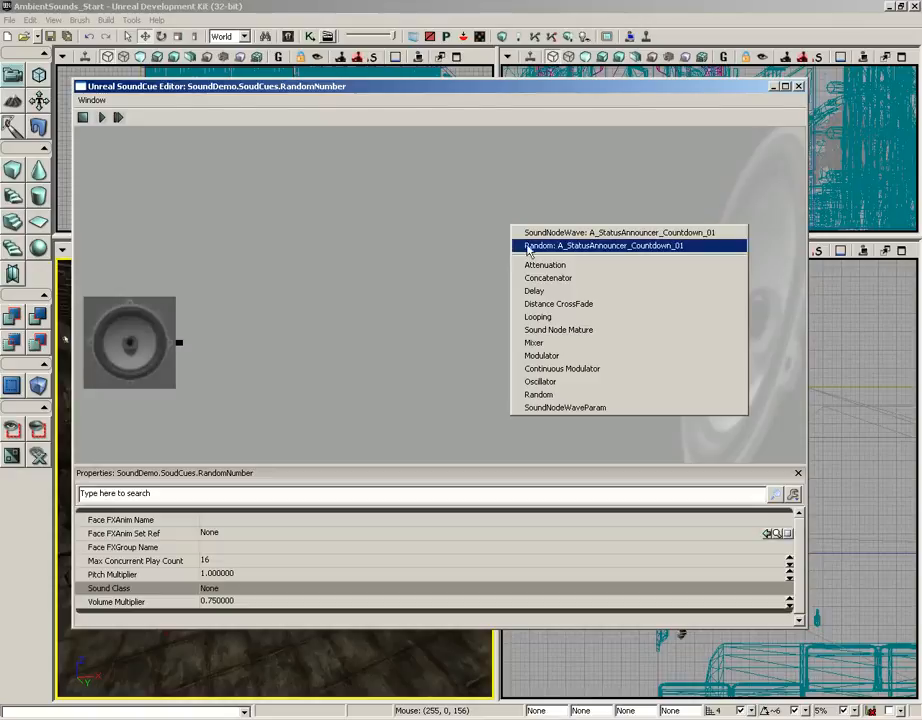
pyautogui.click(538, 246)
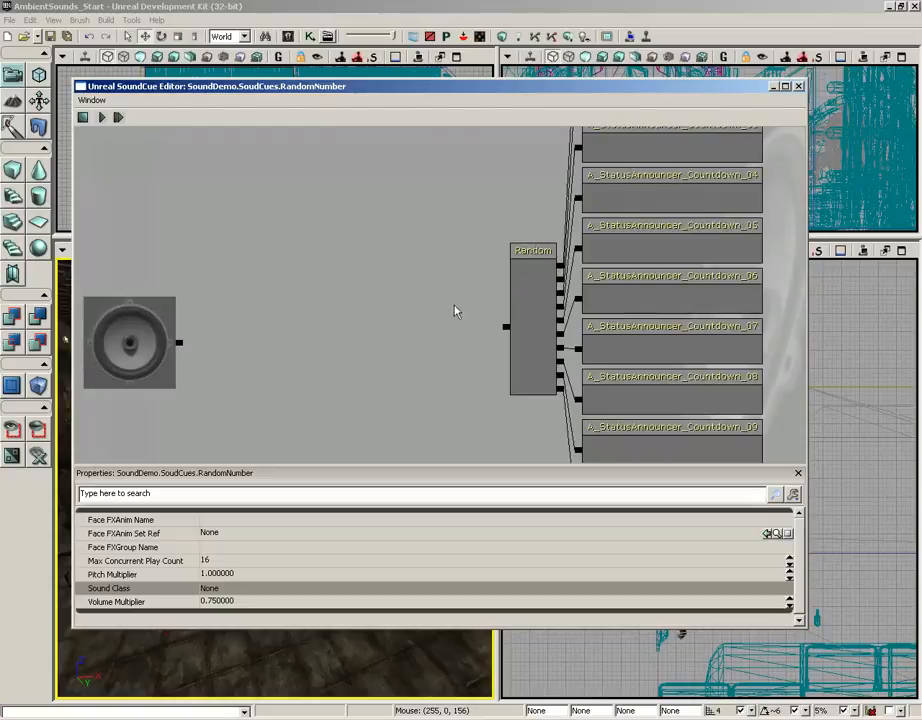
pyautogui.moveTo(455, 311); pyautogui.dragTo(358, 288)
pyautogui.scroll(-3, 335, 219)
pyautogui.moveTo(436, 329); pyautogui.dragTo(369, 307)
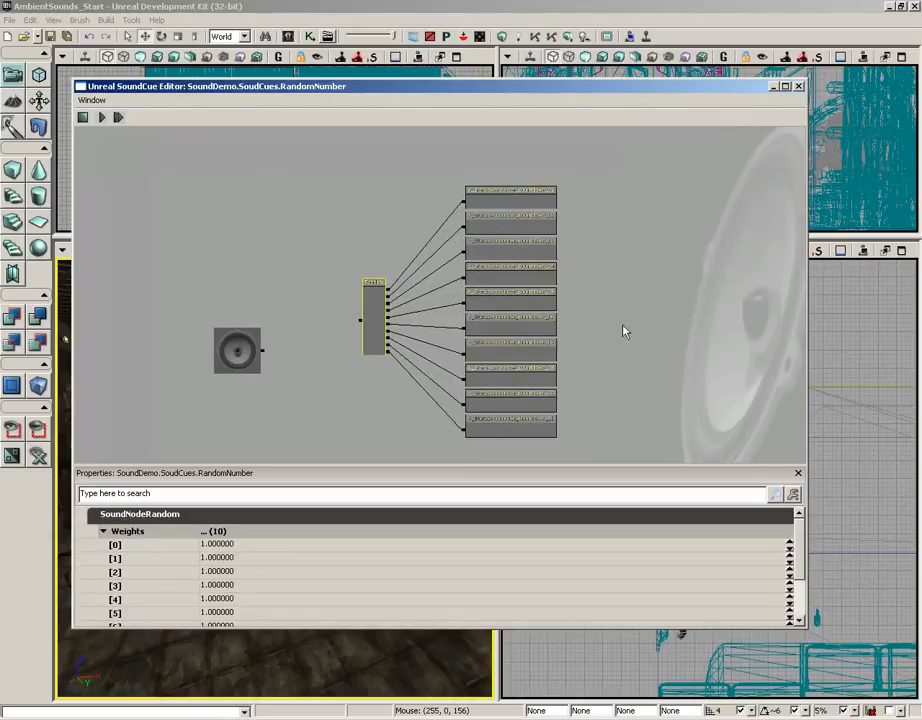
pyautogui.moveTo(623, 331); pyautogui.dragTo(691, 296)
pyautogui.scroll(3, 692, 340)
pyautogui.moveTo(693, 383); pyautogui.dragTo(617, 398)
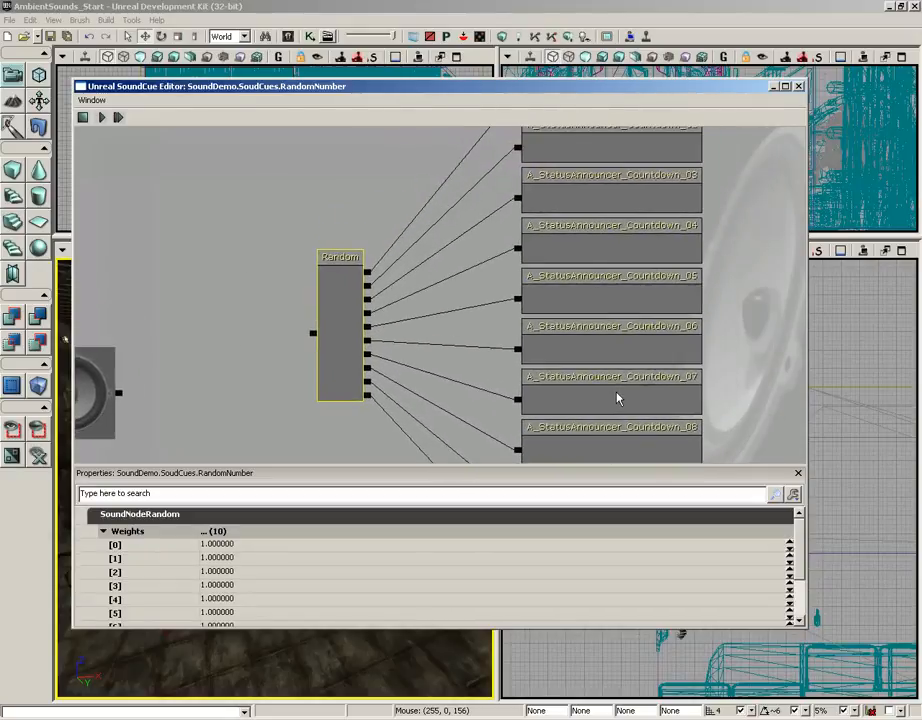
# Delete the Random node and all the countdown wave nodes from the SoundCue graph
pyautogui.moveTo(453, 333); pyautogui.dragTo(494, 254)
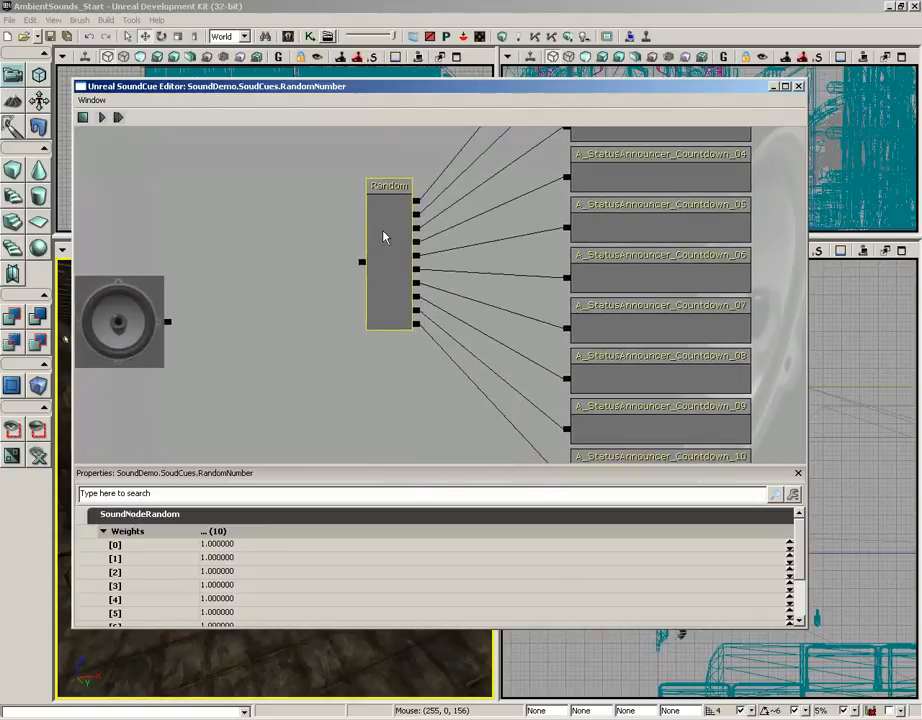
pyautogui.press('Delete')
pyautogui.scroll(-3, 451, 252)
pyautogui.keyDown('ctrl'); pyautogui.keyDown('alt'); pyautogui.moveTo(467, 155); pyautogui.dragTo(611, 463); pyautogui.keyUp('alt'); pyautogui.keyUp('ctrl')
pyautogui.press('Delete')
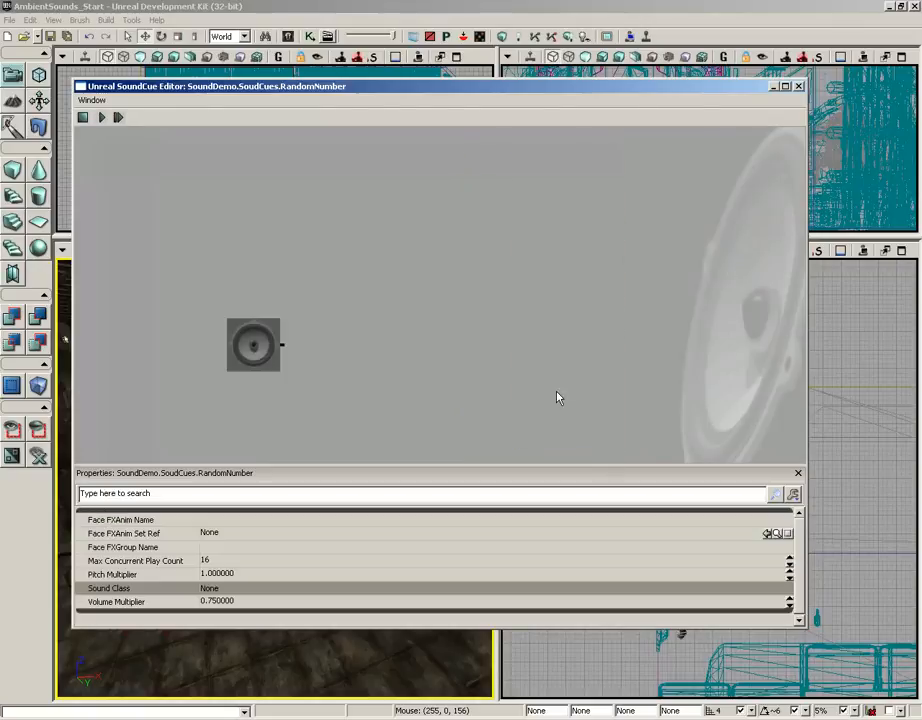
# Add separate SoundNodeWave nodes for all ten selected countdown waves to the SoundCue graph
pyautogui.rightClick(475, 291)
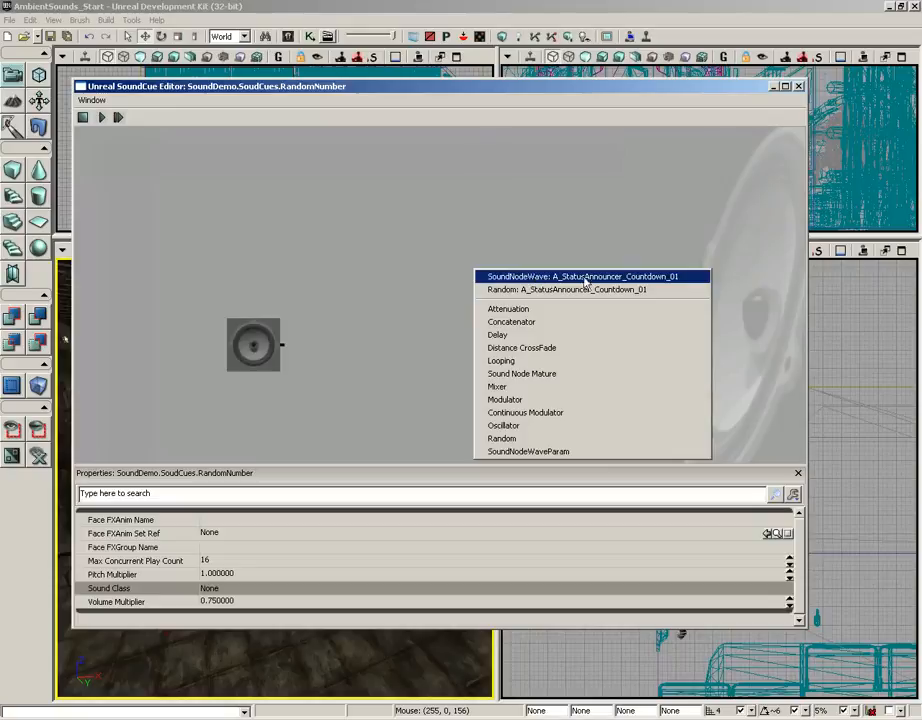
pyautogui.click(538, 276)
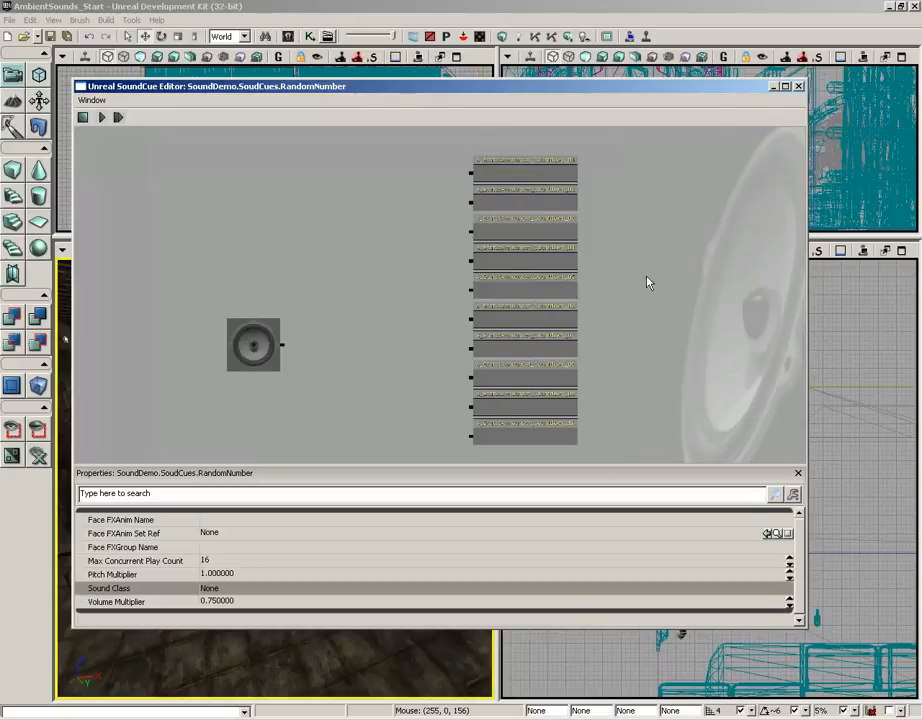
pyautogui.scroll(5, 646, 300)
pyautogui.moveTo(546, 471); pyautogui.dragTo(652, 416)
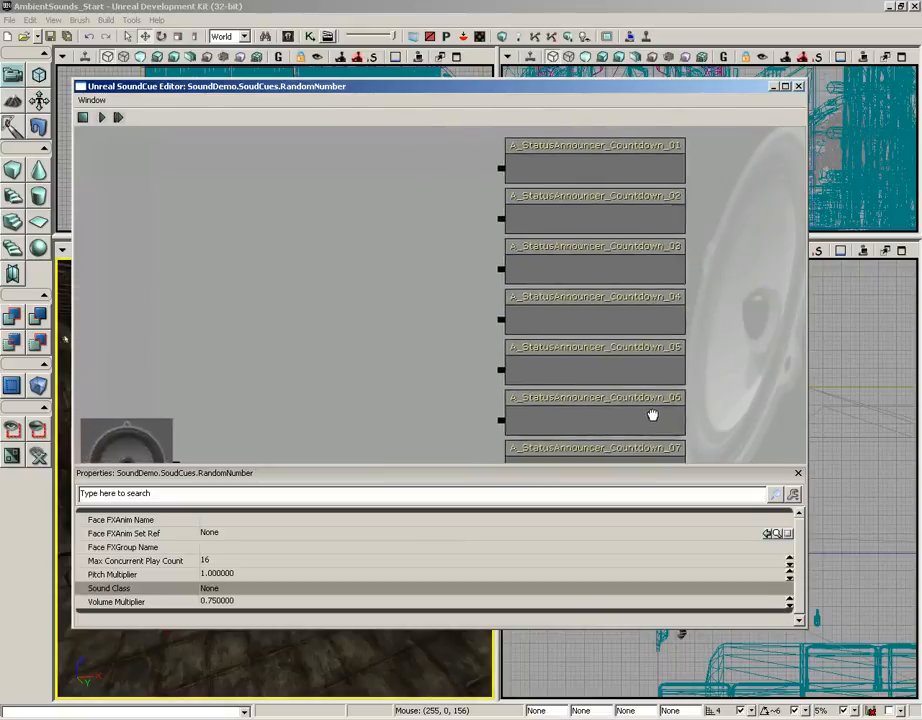
# Maximize the SoundCue editor window
pyautogui.click(785, 86)
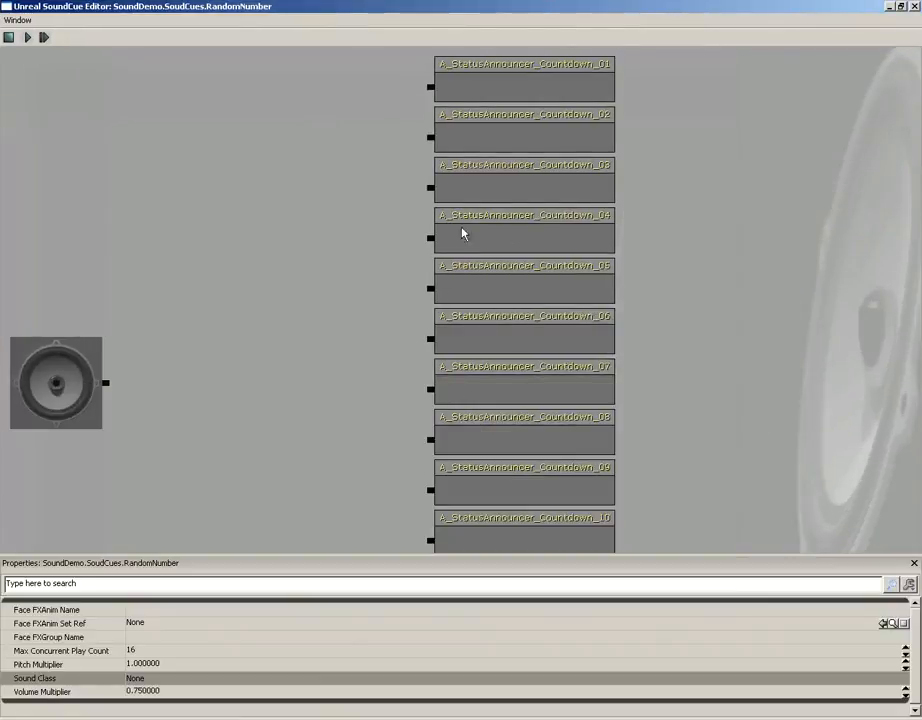
pyautogui.moveTo(395, 234); pyautogui.dragTo(531, 230)
pyautogui.scroll(-5, 531, 228)
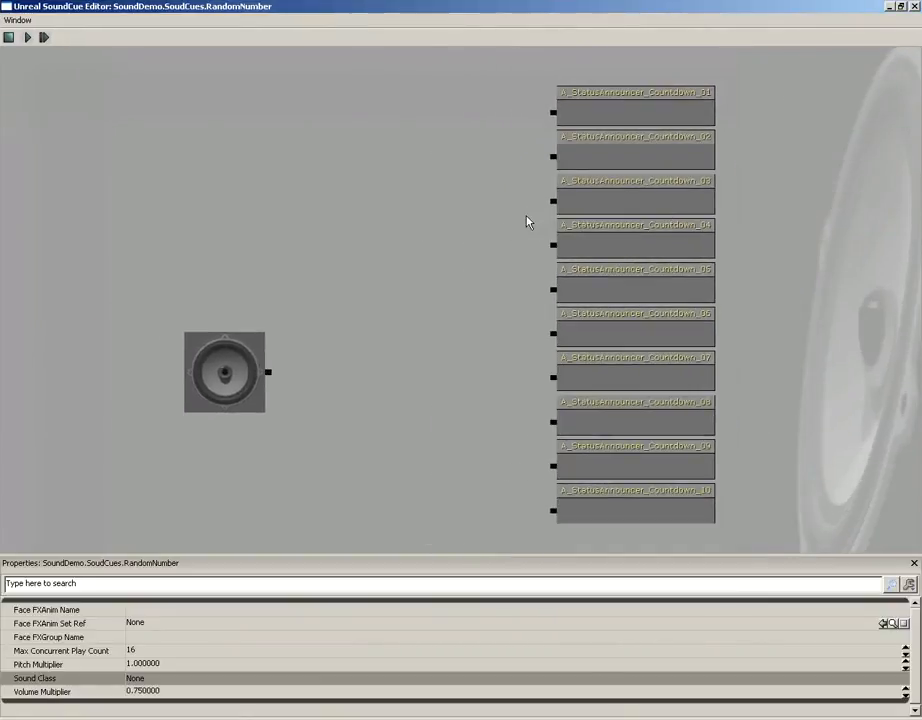
pyautogui.click(418, 240)
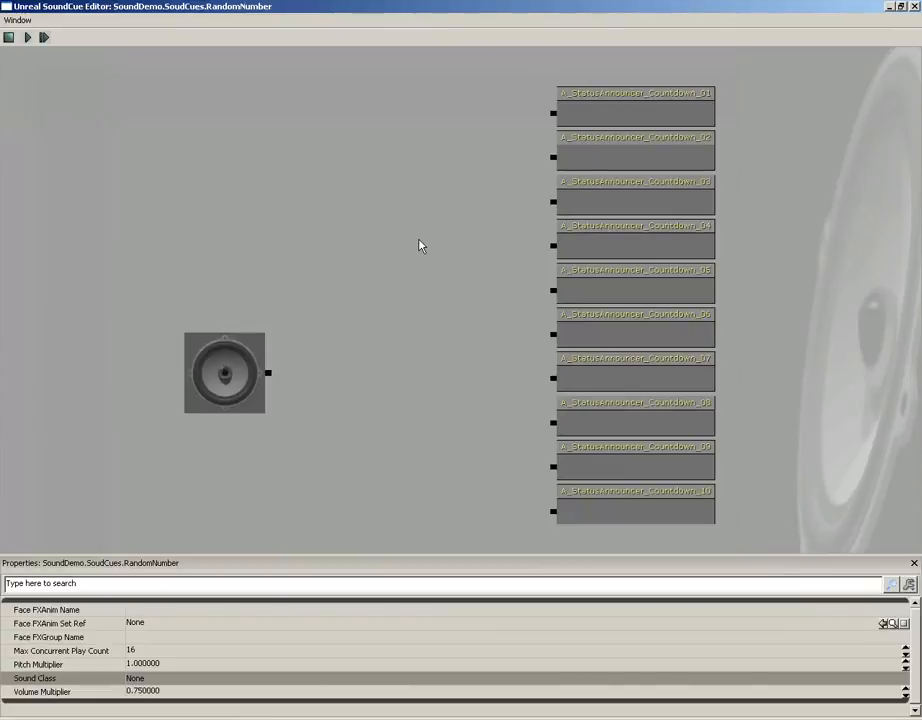
# Add a Random node to the SoundCue graph between the output node and the countdown wave nodes
pyautogui.moveTo(424, 270)
pyautogui.mouseDown()
pyautogui.moveTo(519, 315)
pyautogui.moveTo(426, 191)
pyautogui.moveTo(398, 392)
pyautogui.moveTo(638, 233)
pyautogui.moveTo(325, 315)
pyautogui.moveTo(525, 284)
pyautogui.moveTo(258, 272)
pyautogui.moveTo(410, 212)
pyautogui.moveTo(440, 262)
pyautogui.mouseUp()
pyautogui.scroll(-2, 442, 310)
pyautogui.scroll(3, 442, 310)
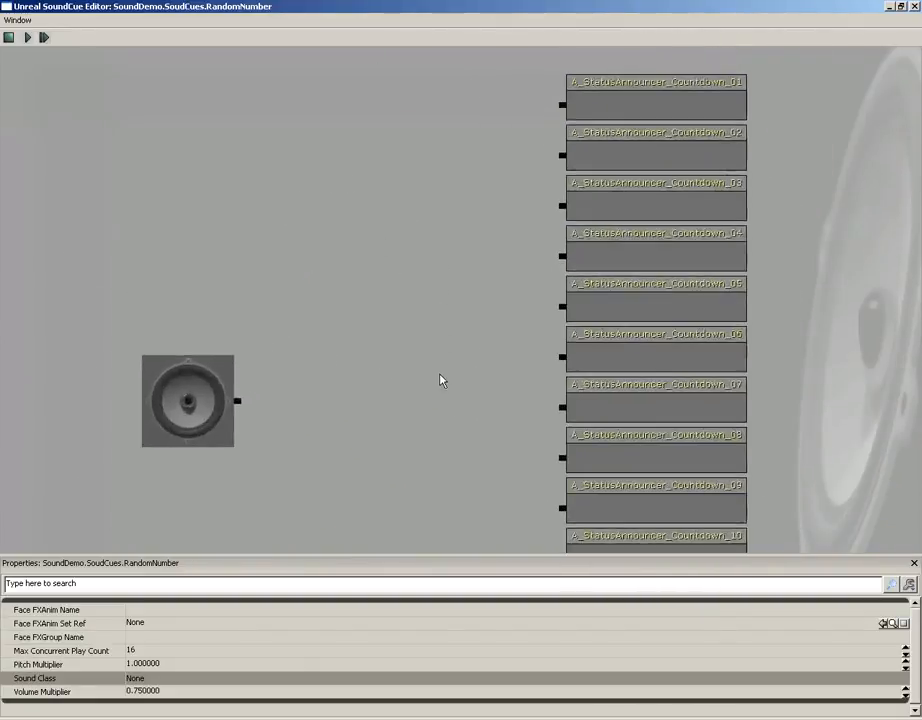
pyautogui.scroll(-1, 435, 370)
pyautogui.scroll(1, 435, 345)
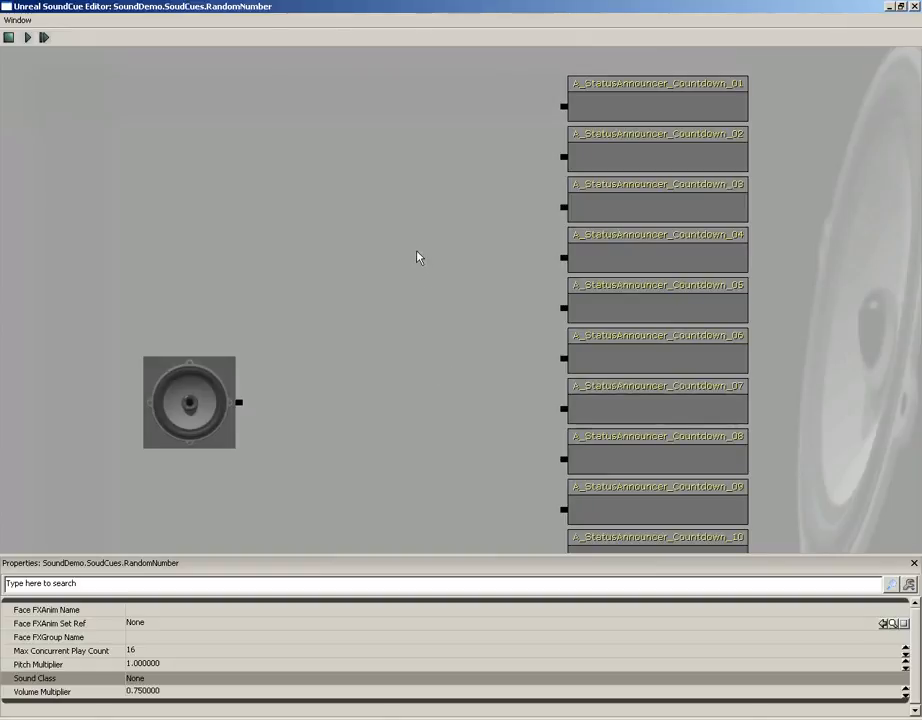
pyautogui.rightClick(403, 284)
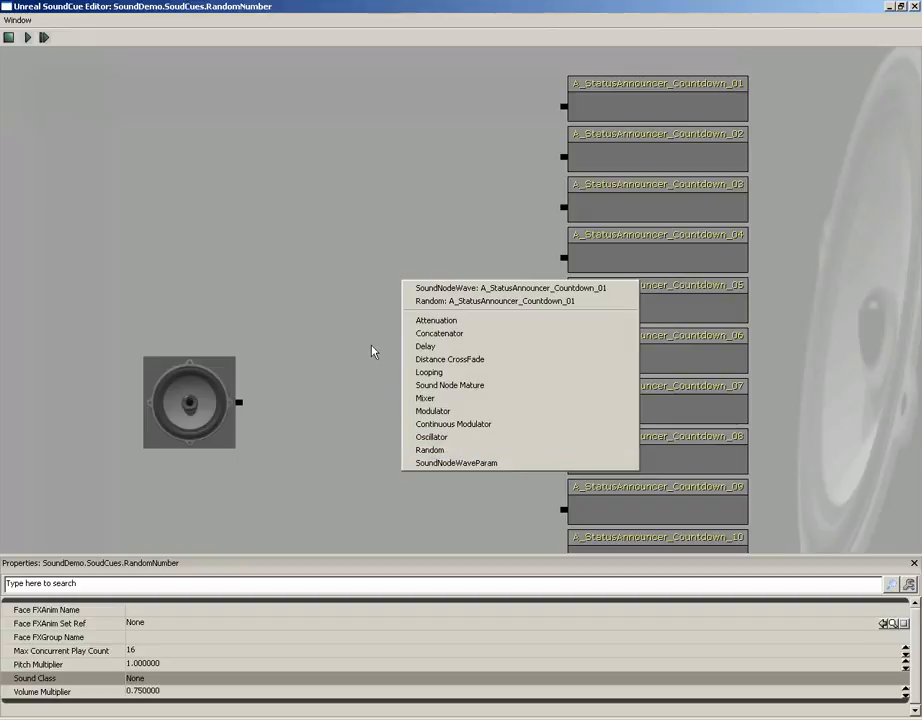
pyautogui.click(428, 450)
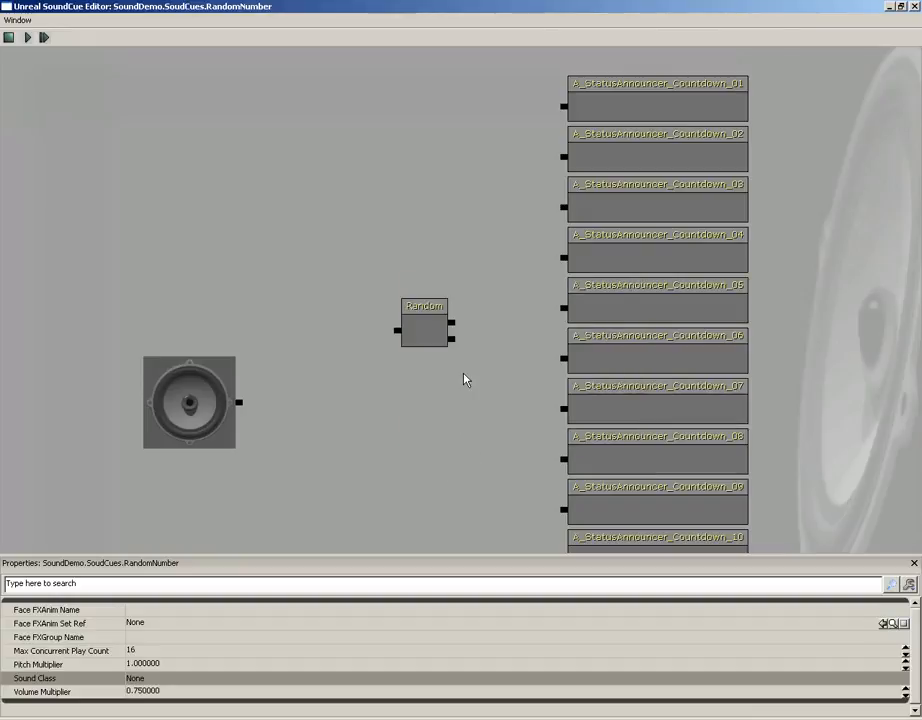
pyautogui.moveTo(464, 380); pyautogui.dragTo(321, 298)
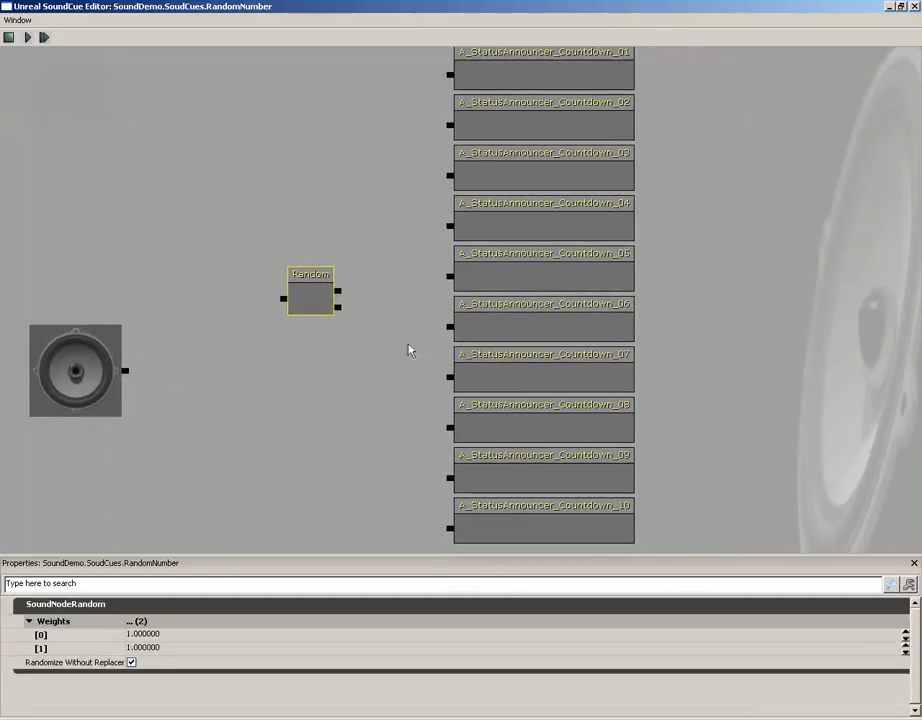
# Add eight inputs to the Random node so it has ten outputs
pyautogui.rightClick(307, 299)
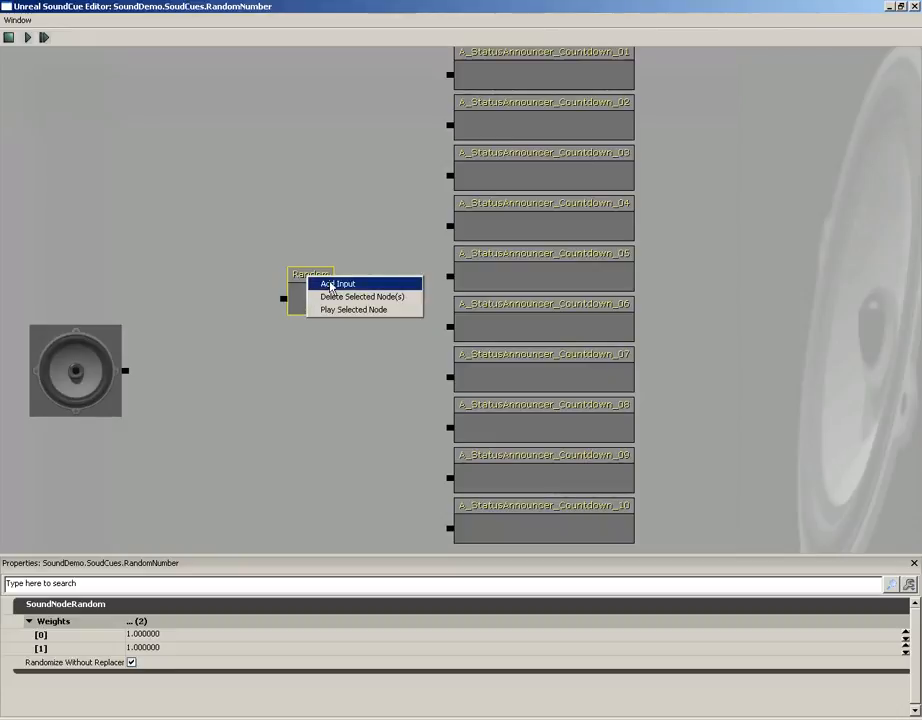
pyautogui.click(312, 284)
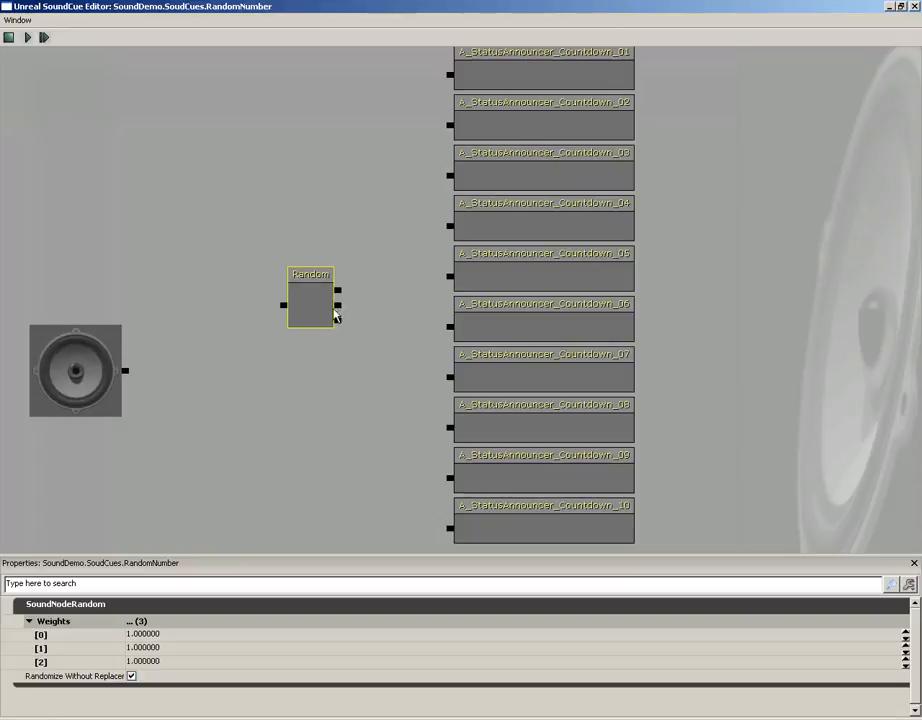
pyautogui.rightClick(311, 306)
pyautogui.click(318, 290)
pyautogui.rightClick(313, 305)
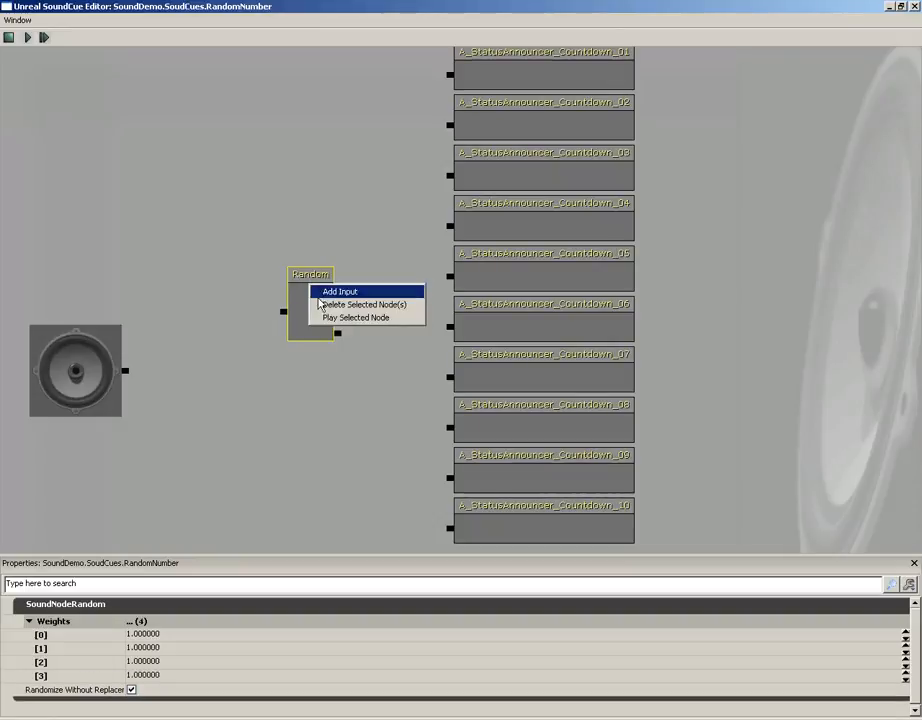
pyautogui.click(318, 290)
pyautogui.rightClick(298, 303)
pyautogui.click(320, 309)
pyautogui.rightClick(305, 303)
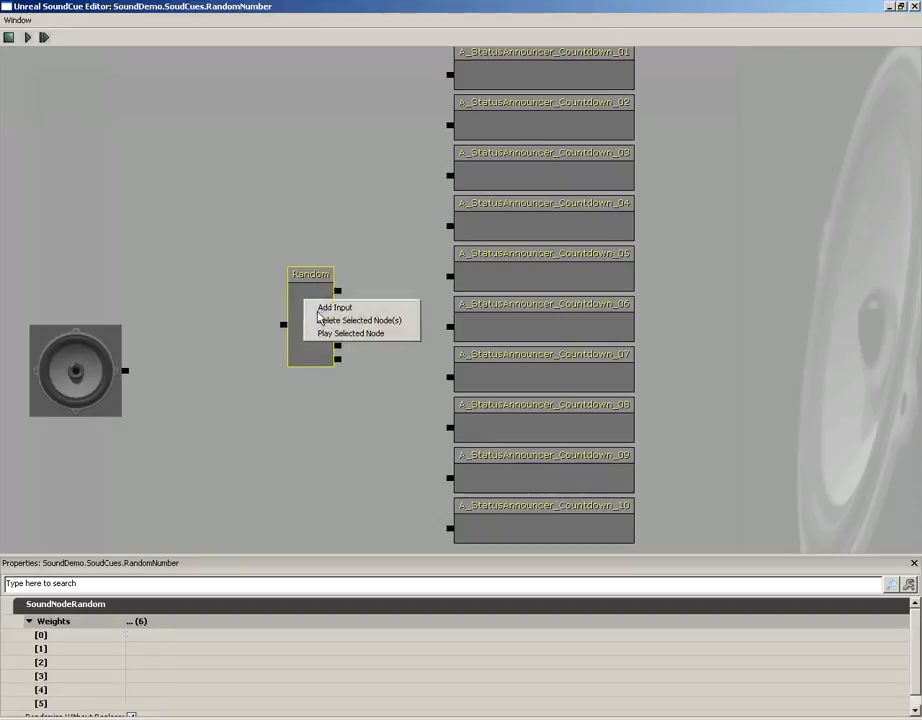
pyautogui.click(322, 310)
pyautogui.rightClick(309, 304)
pyautogui.click(321, 312)
pyautogui.rightClick(309, 310)
pyautogui.click(320, 315)
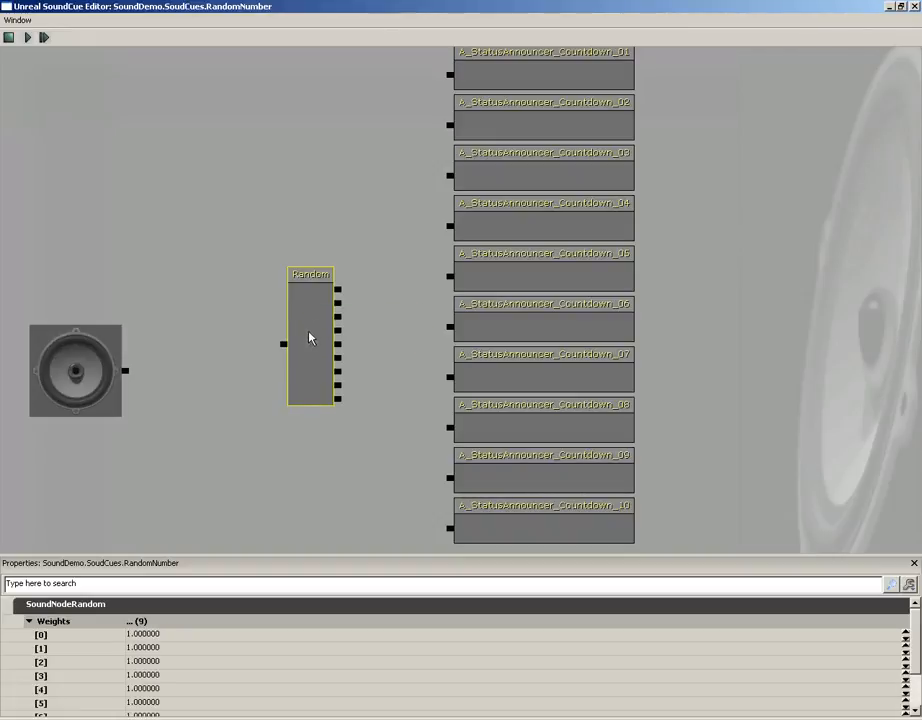
pyautogui.rightClick(309, 316)
pyautogui.click(321, 326)
pyautogui.scroll(-2, 377, 233)
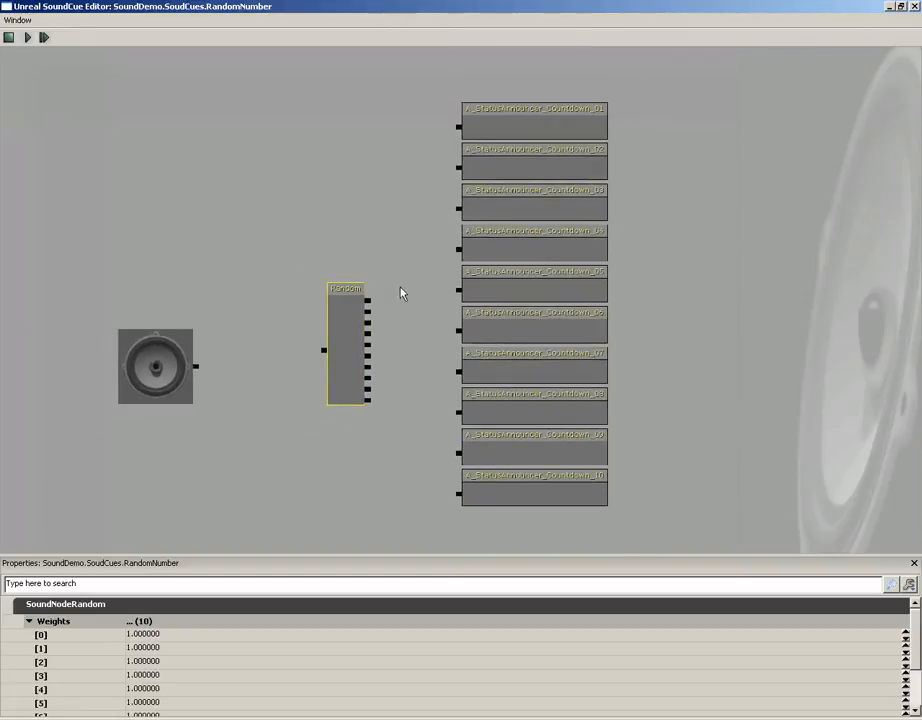
# Connect the Random node's outputs to the ten countdown waves and its input to the SoundCue output node
pyautogui.moveTo(368, 302); pyautogui.dragTo(459, 127)
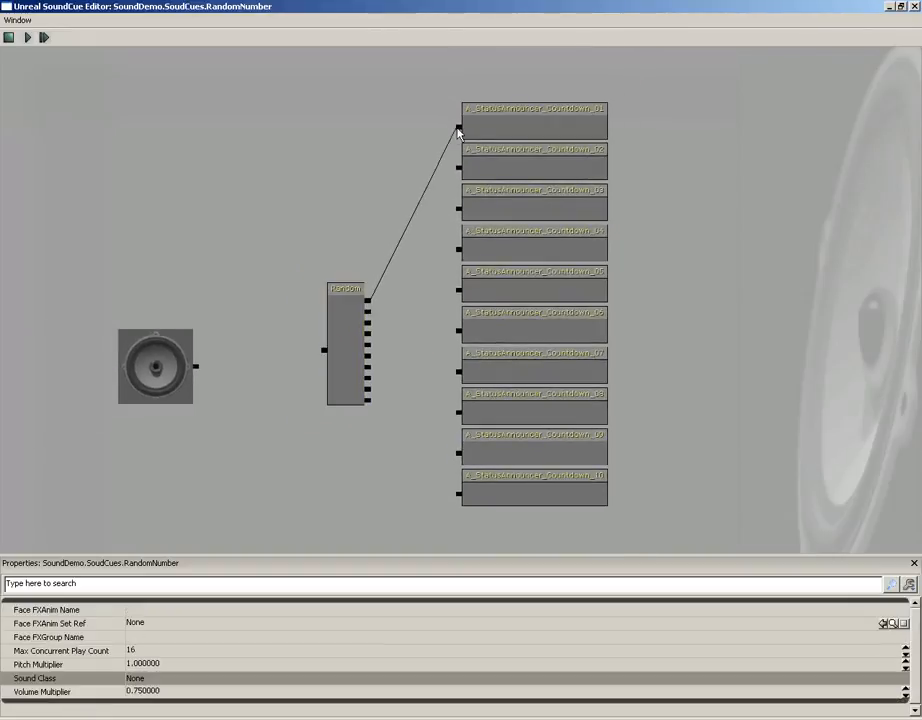
pyautogui.moveTo(368, 312); pyautogui.dragTo(459, 332)
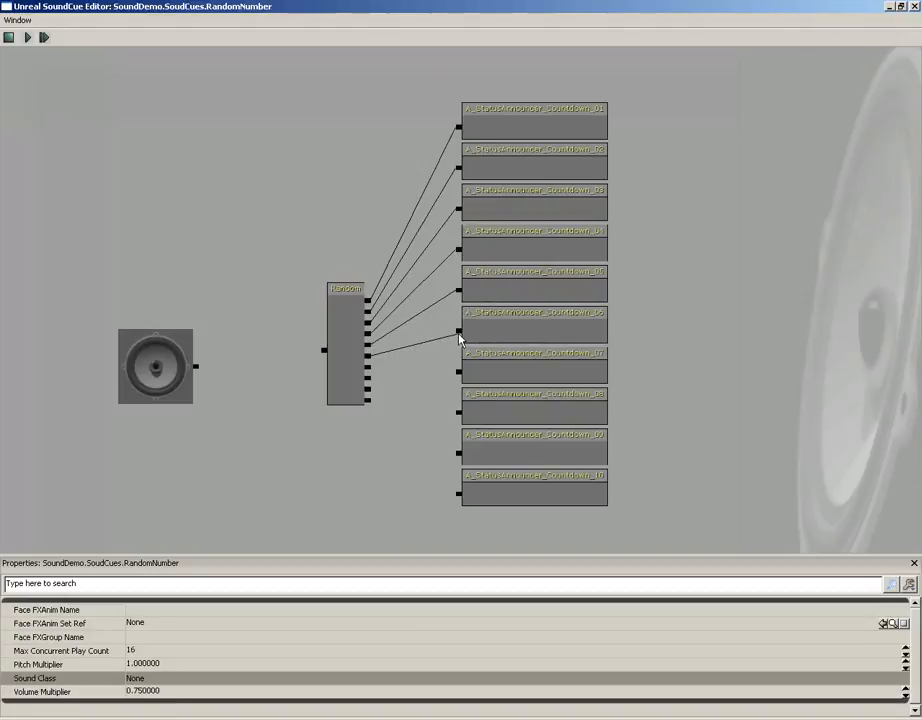
pyautogui.moveTo(369, 366); pyautogui.dragTo(458, 372)
pyautogui.moveTo(369, 377); pyautogui.dragTo(459, 416)
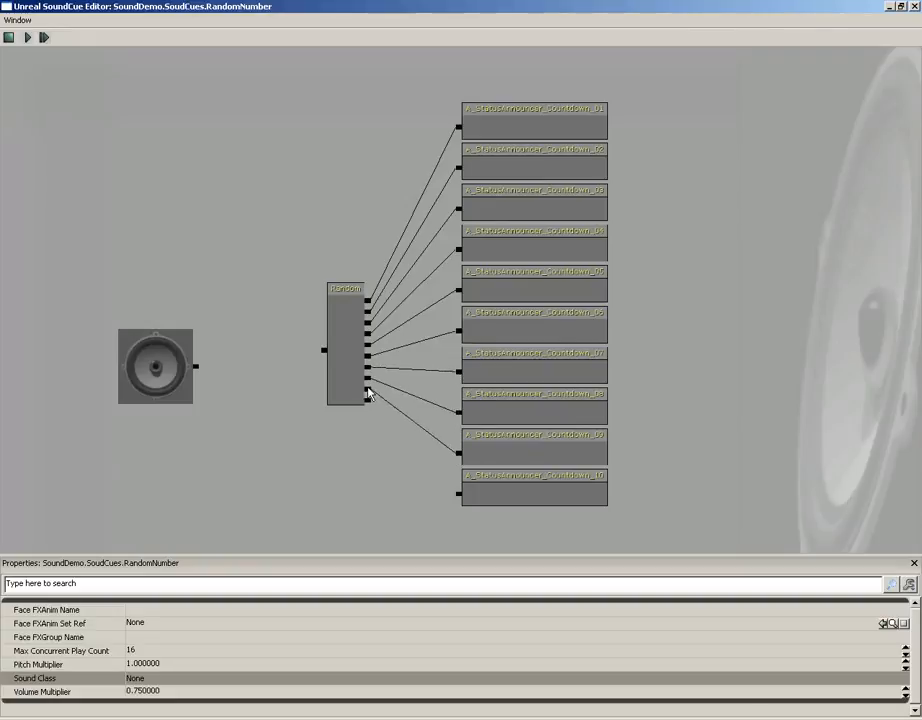
pyautogui.moveTo(368, 391)
pyautogui.mouseDown()
pyautogui.moveTo(458, 454)
pyautogui.moveTo(461, 494)
pyautogui.moveTo(368, 401)
pyautogui.mouseUp()
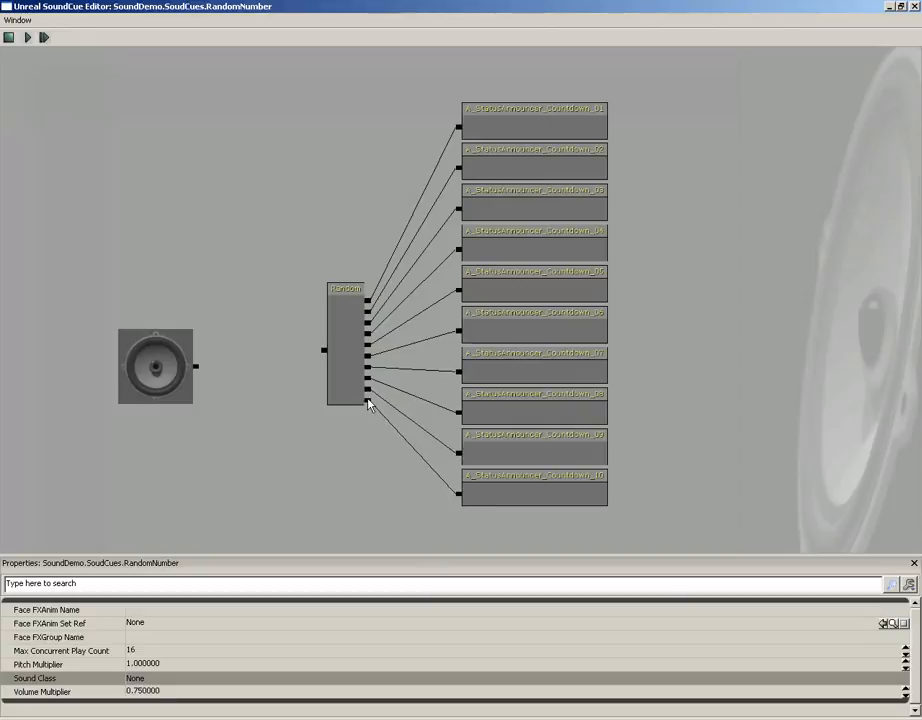
pyautogui.moveTo(323, 351); pyautogui.dragTo(197, 371)
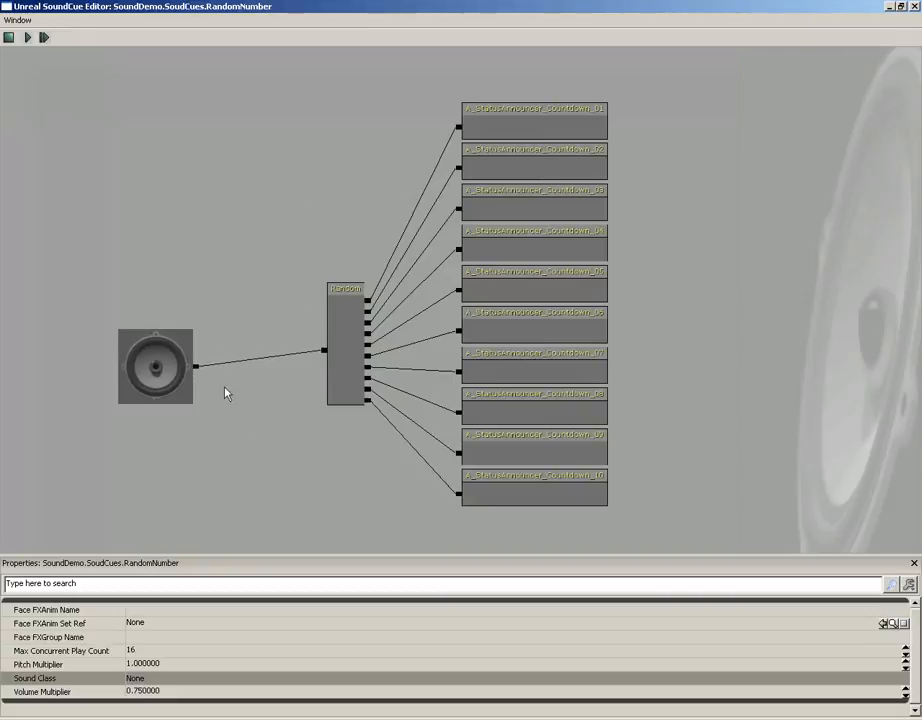
# Preview the Countdown_05 wave node and play the whole SoundCue
pyautogui.moveTo(235, 392); pyautogui.dragTo(243, 361)
pyautogui.scroll(1, 214, 184)
pyautogui.scroll(2, 214, 184)
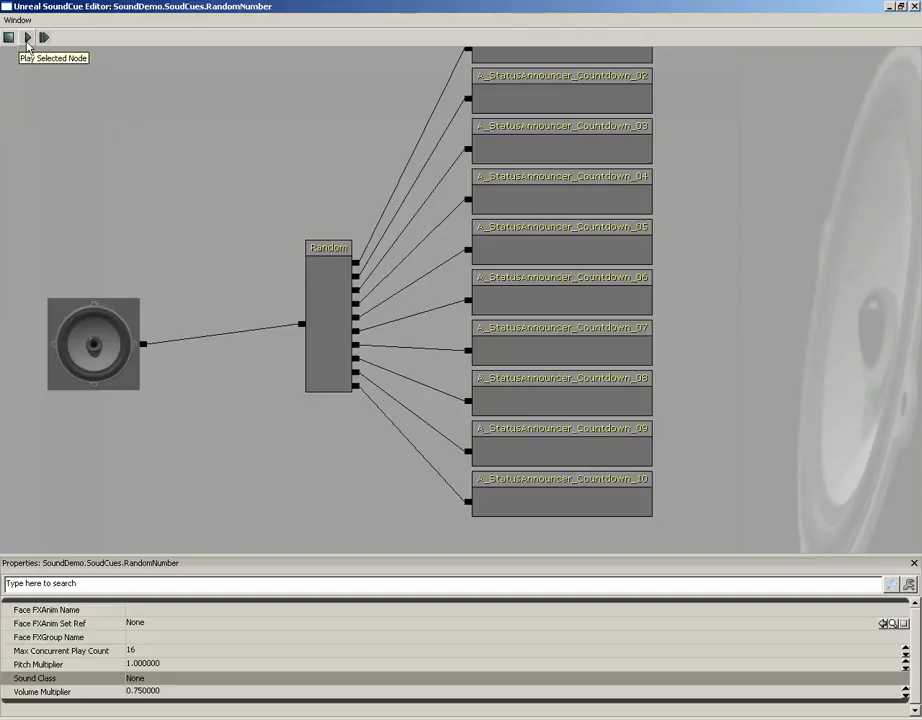
pyautogui.click(582, 251)
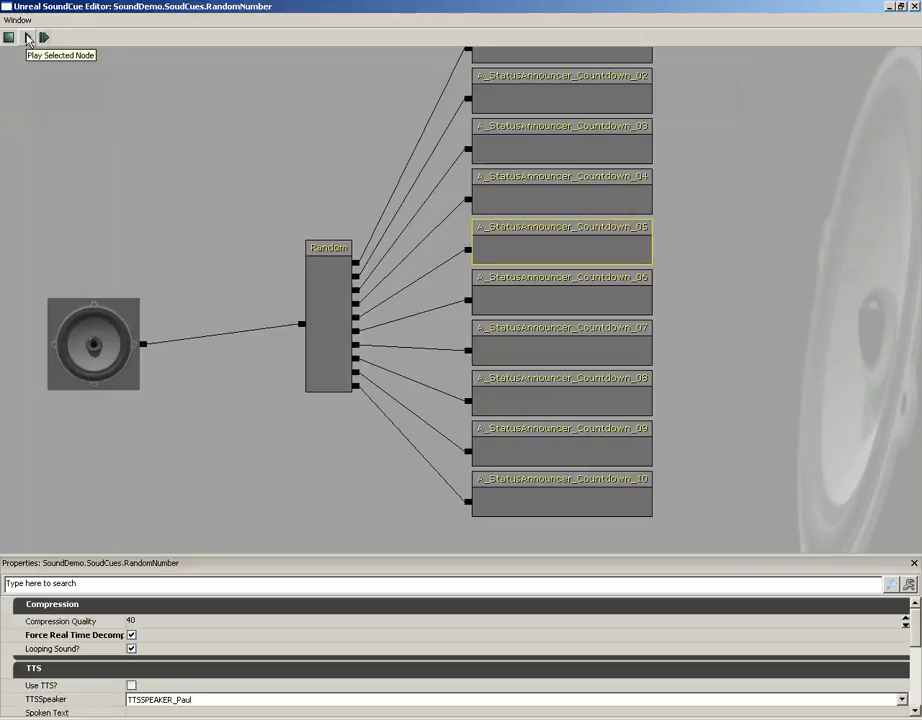
pyautogui.click(27, 38)
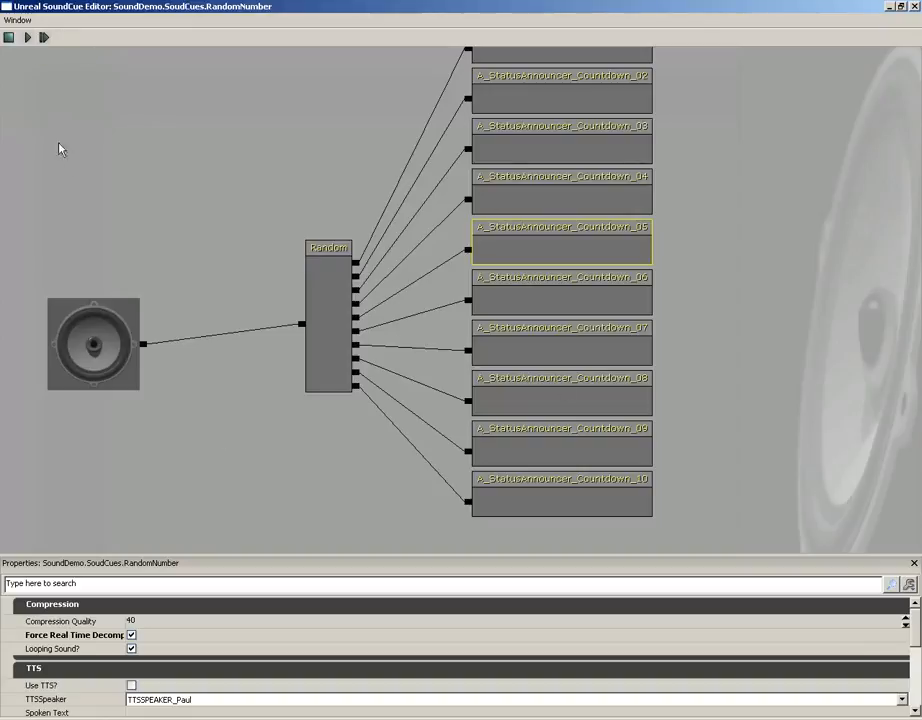
pyautogui.click(45, 38)
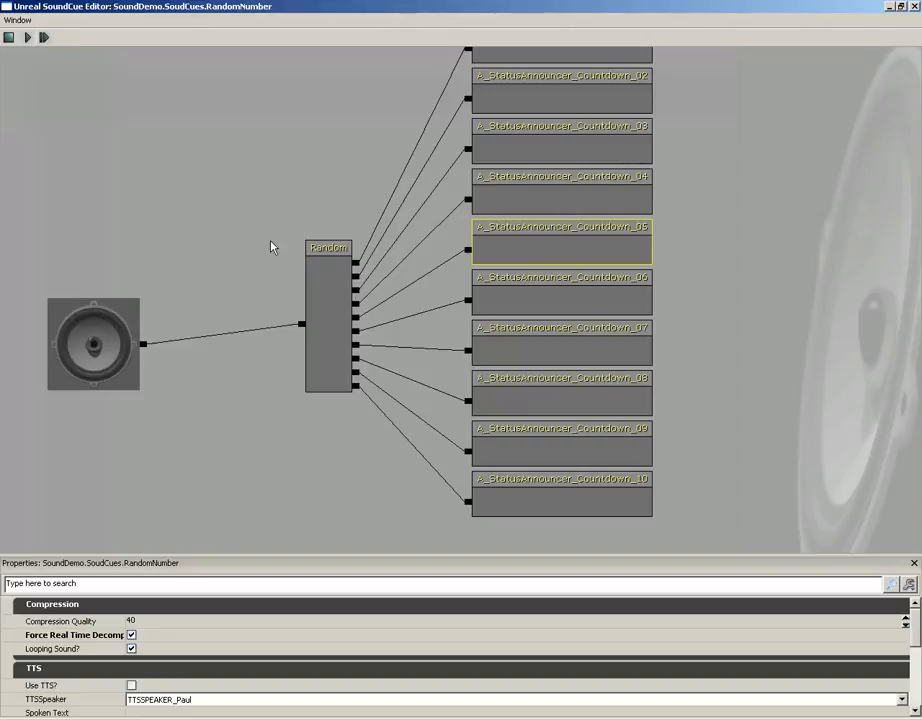
# Delete the Random node from the SoundCue graph
pyautogui.click(295, 205)
pyautogui.click(333, 304)
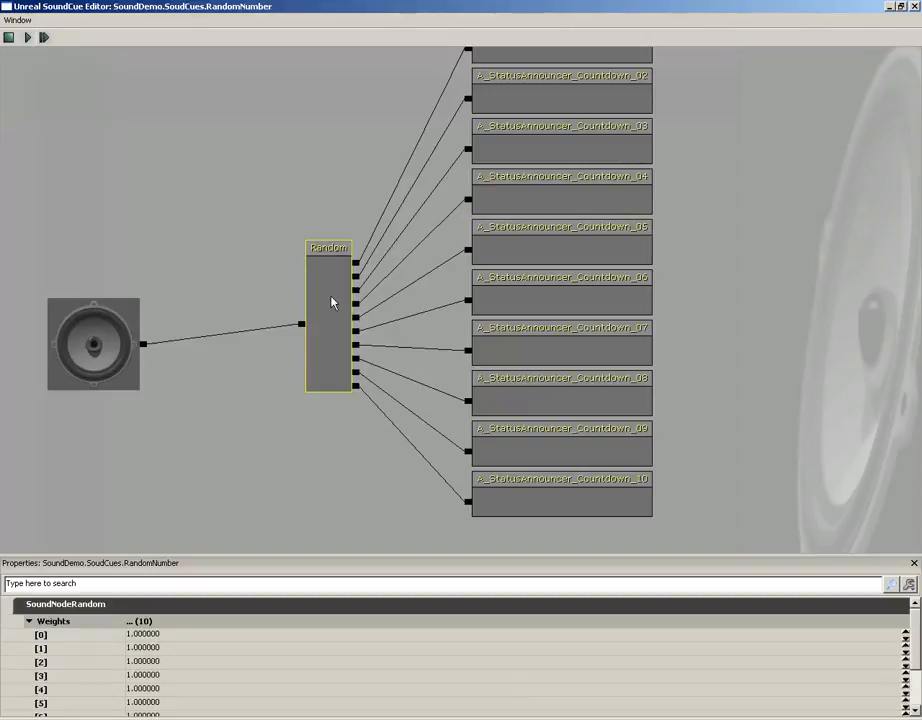
# Add a Concatenator node with eight extra inputs for ten outputs, placed left of the wave nodes
pyautogui.rightClick(304, 292)
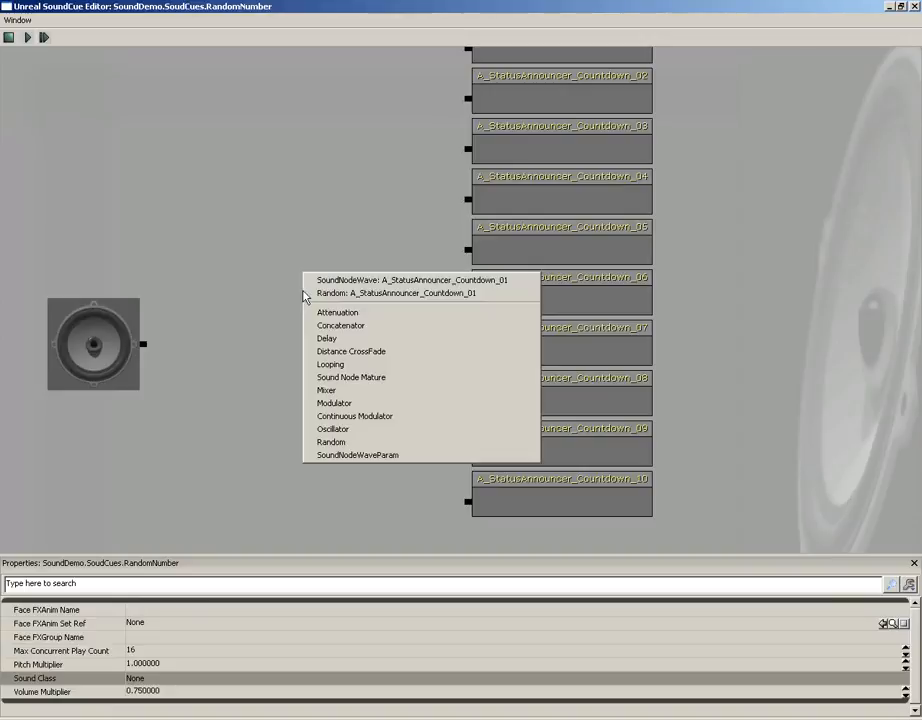
pyautogui.click(340, 325)
pyautogui.rightClick(340, 323)
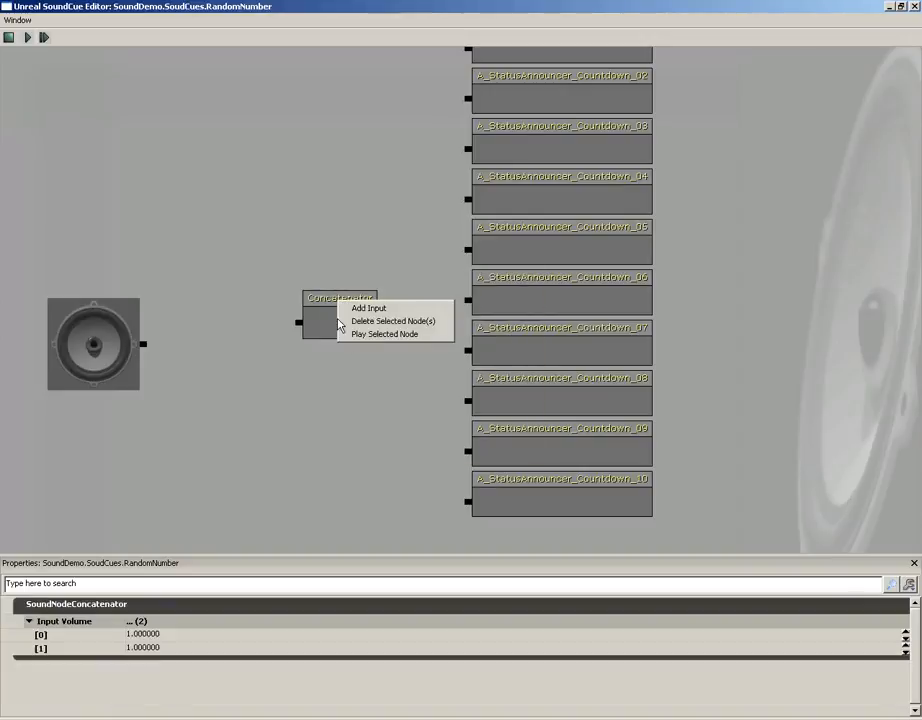
pyautogui.click(352, 306)
pyautogui.rightClick(346, 317)
pyautogui.click(365, 302)
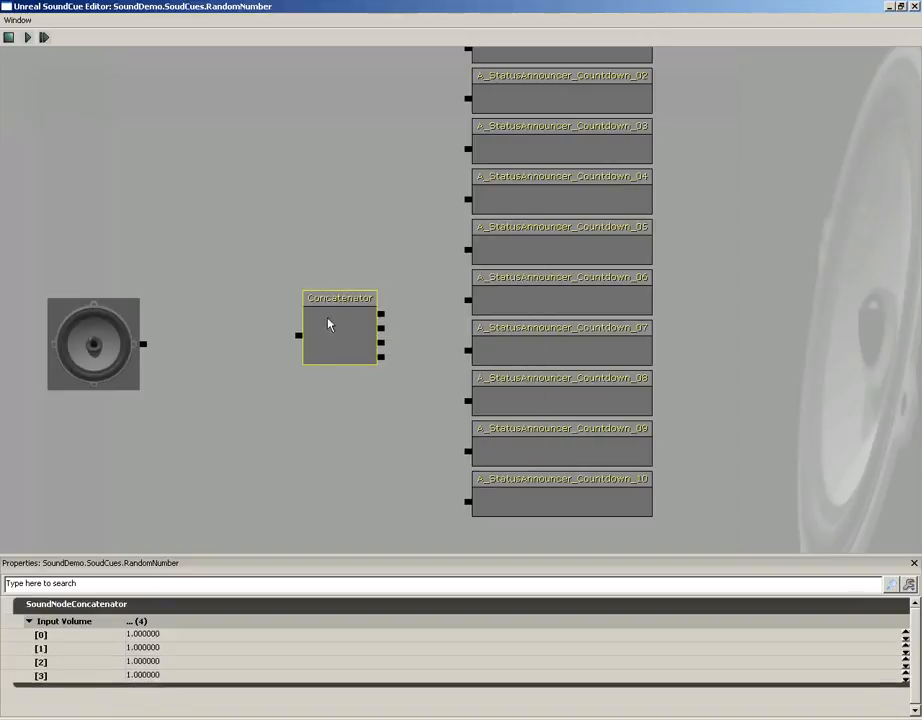
pyautogui.rightClick(333, 318)
pyautogui.click(342, 311)
pyautogui.rightClick(331, 318)
pyautogui.click(342, 323)
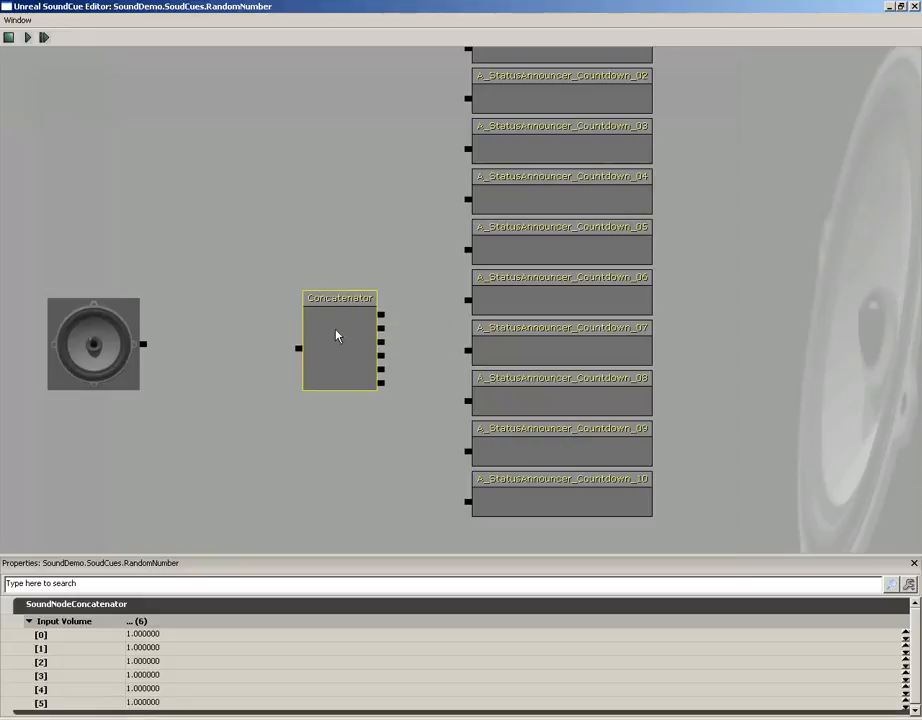
pyautogui.rightClick(338, 328)
pyautogui.click(346, 332)
pyautogui.rightClick(343, 318)
pyautogui.click(352, 325)
pyautogui.rightClick(345, 321)
pyautogui.click(354, 328)
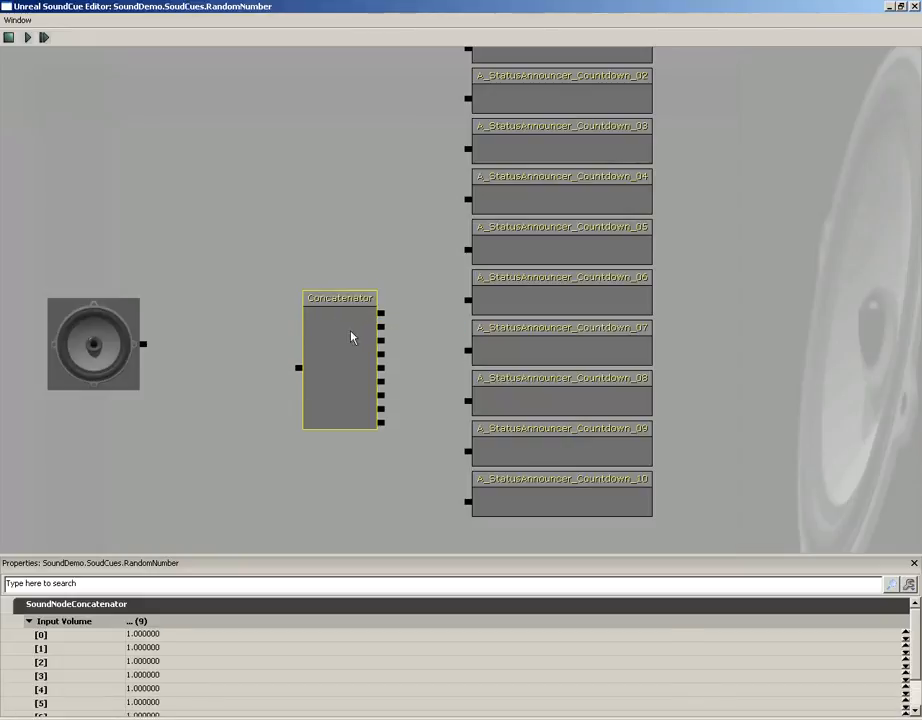
pyautogui.rightClick(344, 320)
pyautogui.click(354, 329)
pyautogui.keyDown('ctrl'); pyautogui.moveTo(346, 331); pyautogui.dragTo(297, 295); pyautogui.keyUp('ctrl')
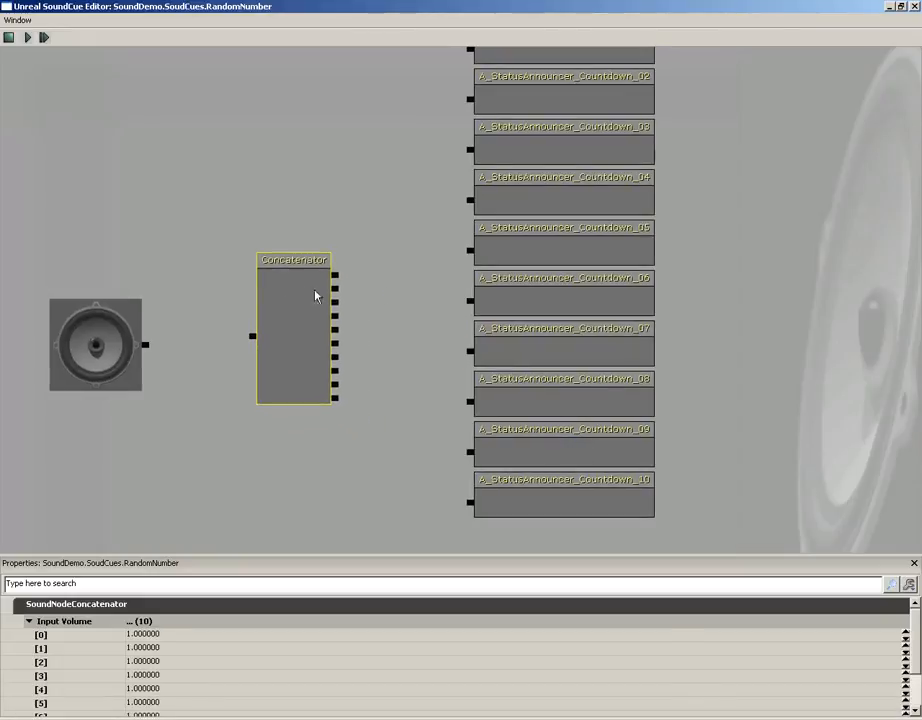
# Connect the Concatenator's outputs to the ten countdown waves in reverse order, Countdown_10 first, and its input to the SoundCue output
pyautogui.moveTo(395, 276)
pyautogui.mouseDown()
pyautogui.moveTo(381, 259)
pyautogui.moveTo(402, 286)
pyautogui.mouseUp()
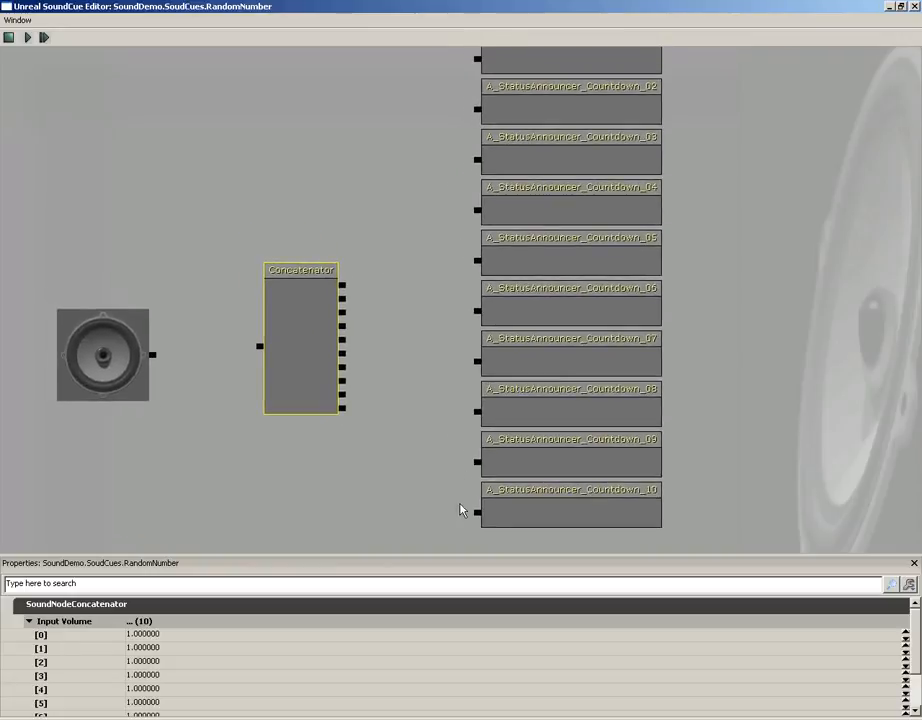
pyautogui.moveTo(477, 513); pyautogui.dragTo(343, 287)
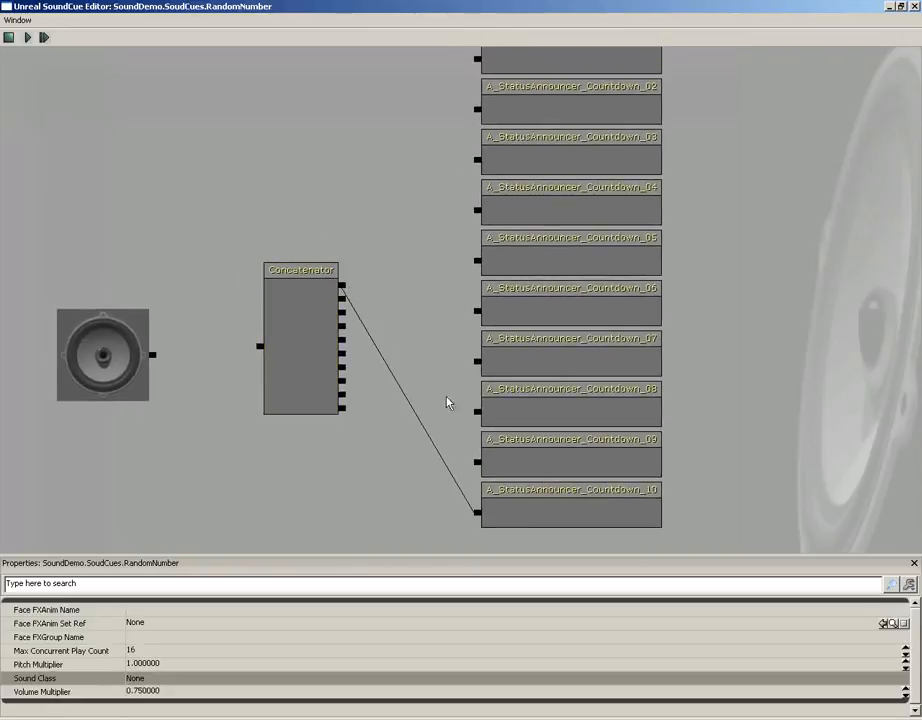
pyautogui.moveTo(477, 461); pyautogui.dragTo(343, 310)
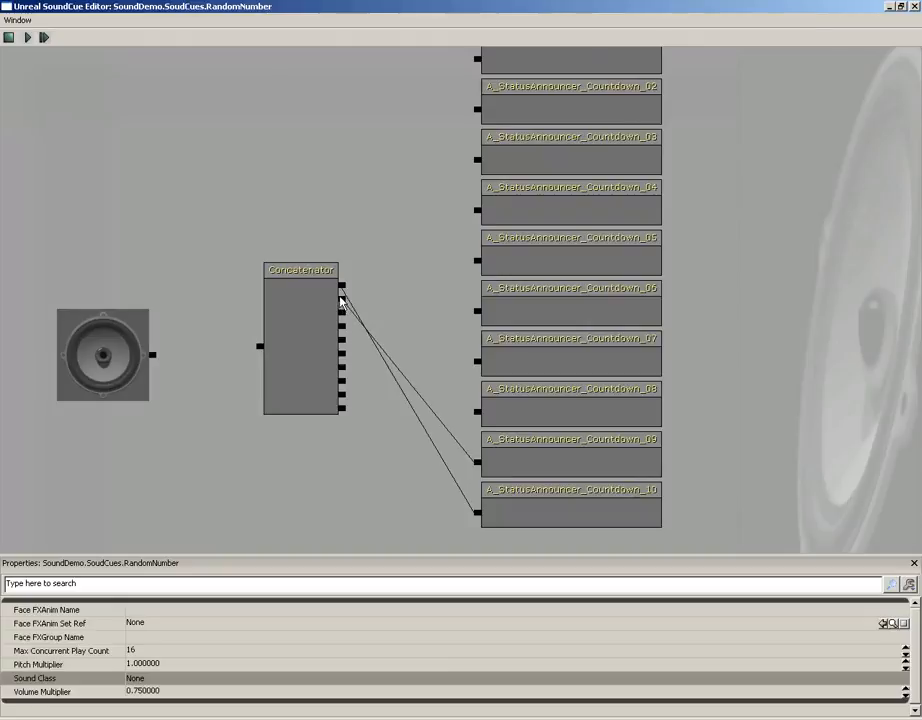
pyautogui.moveTo(477, 411); pyautogui.dragTo(476, 360)
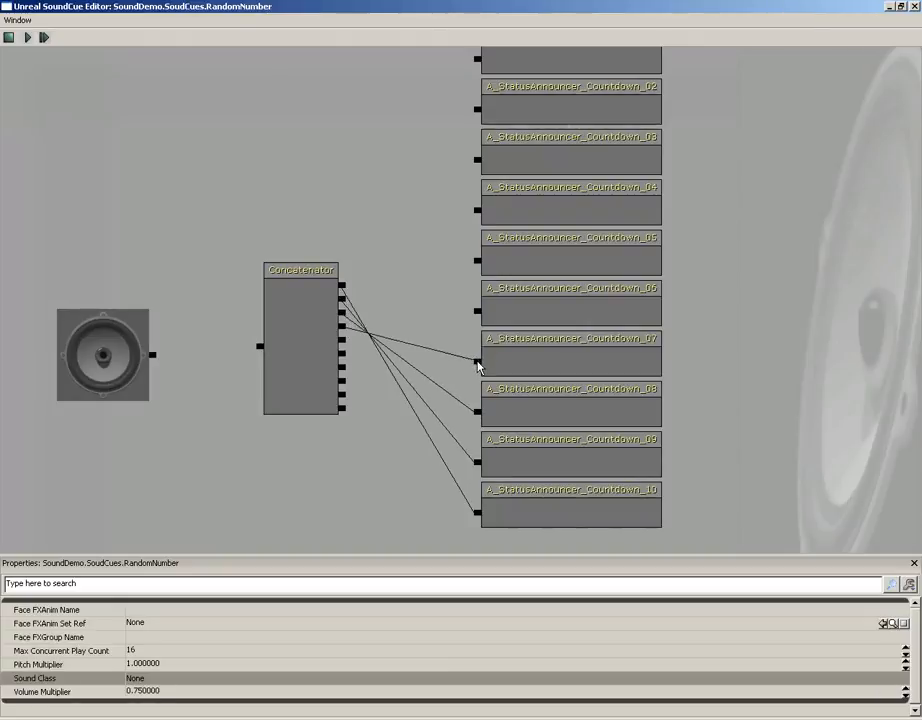
pyautogui.moveTo(344, 343); pyautogui.dragTo(470, 322)
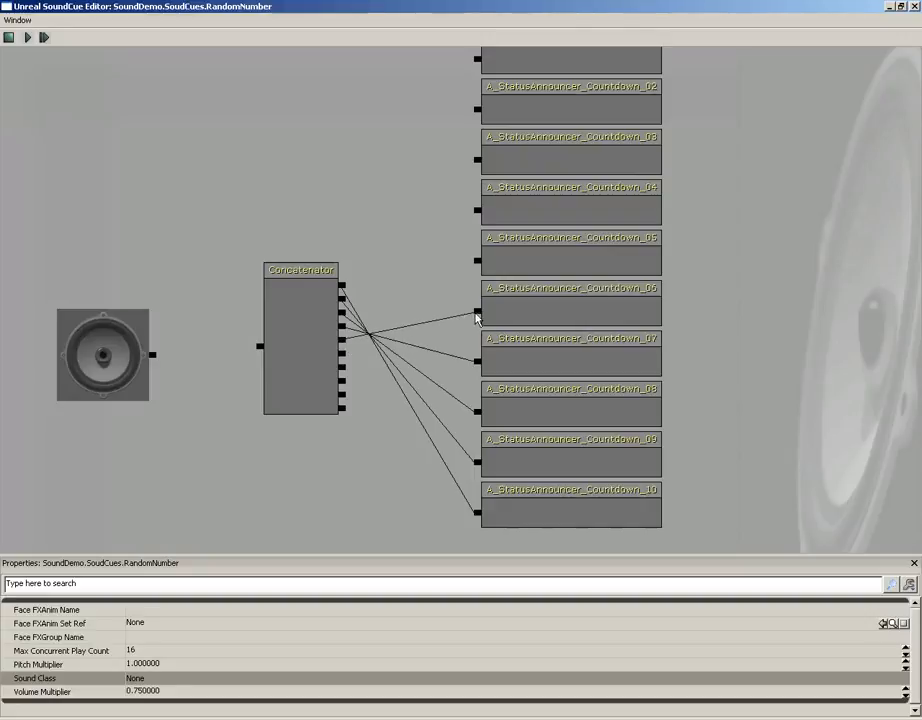
pyautogui.moveTo(344, 358); pyautogui.dragTo(477, 263)
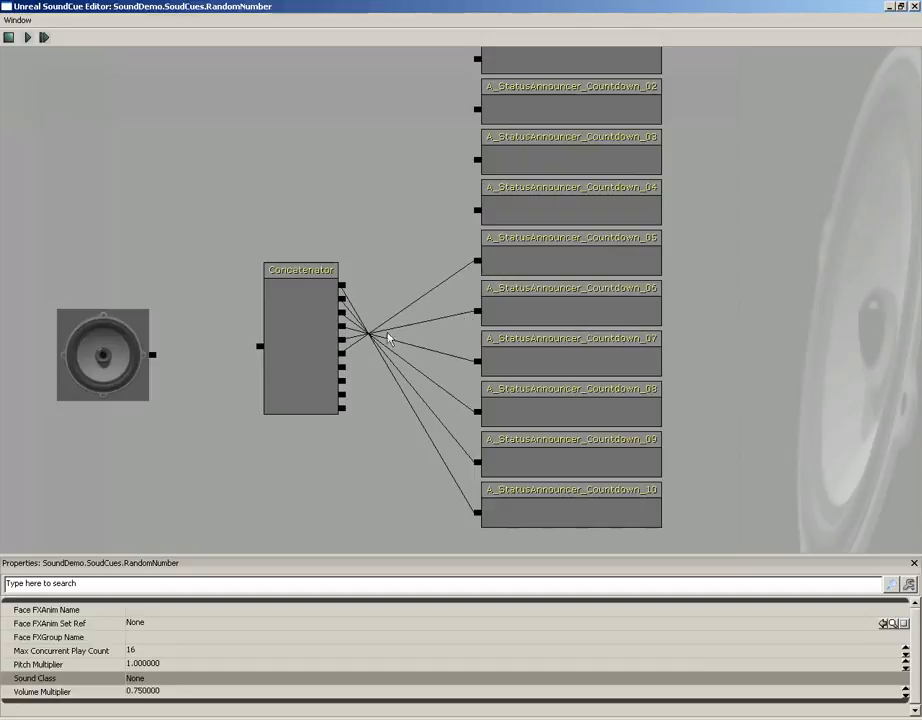
pyautogui.moveTo(344, 370); pyautogui.dragTo(423, 242)
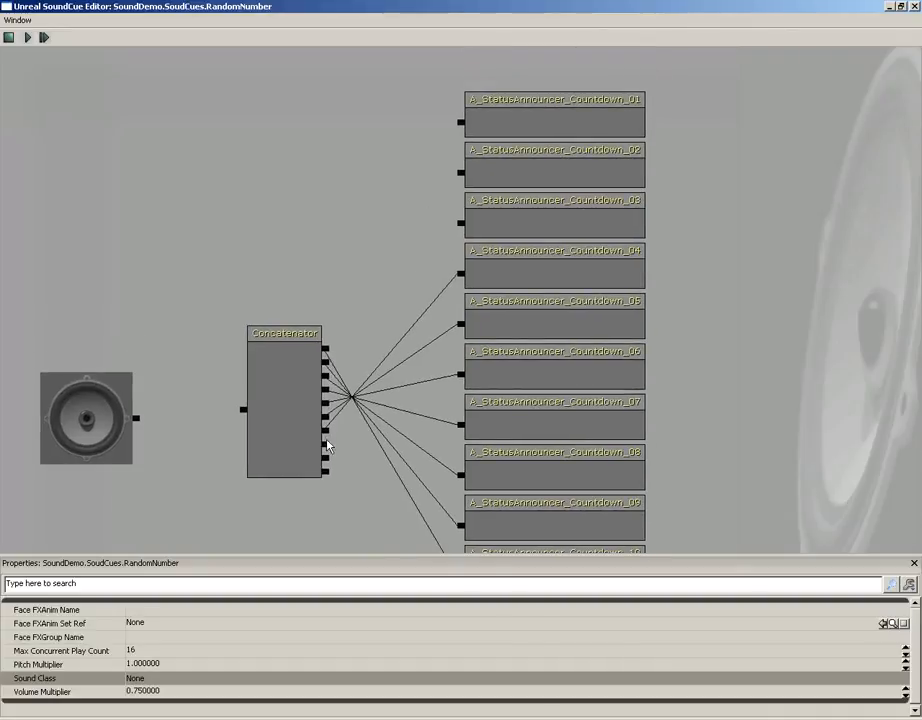
pyautogui.moveTo(325, 450); pyautogui.dragTo(461, 228)
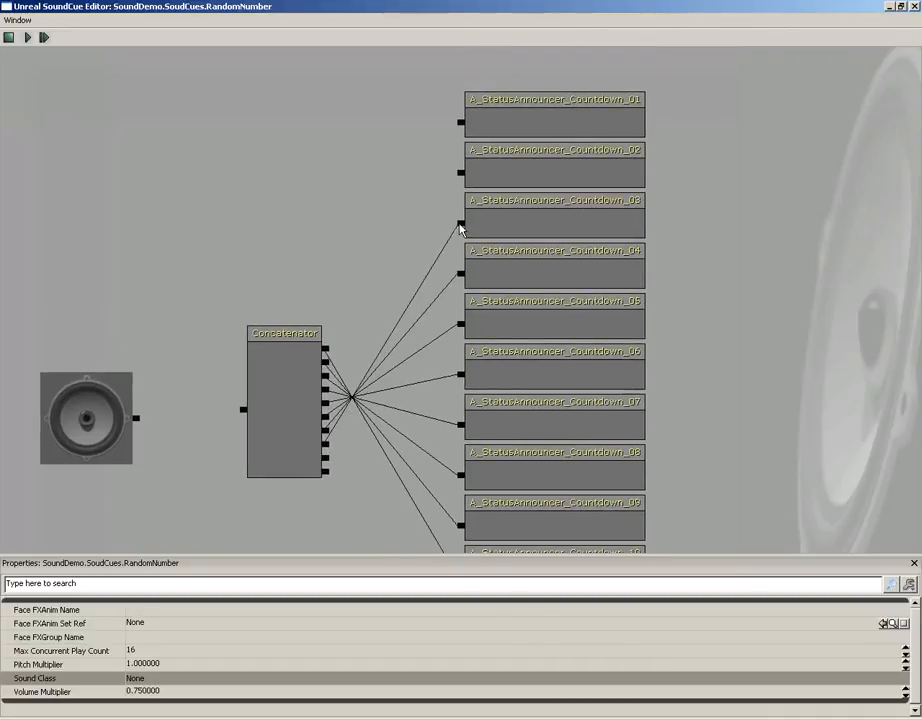
pyautogui.moveTo(326, 471); pyautogui.dragTo(462, 178)
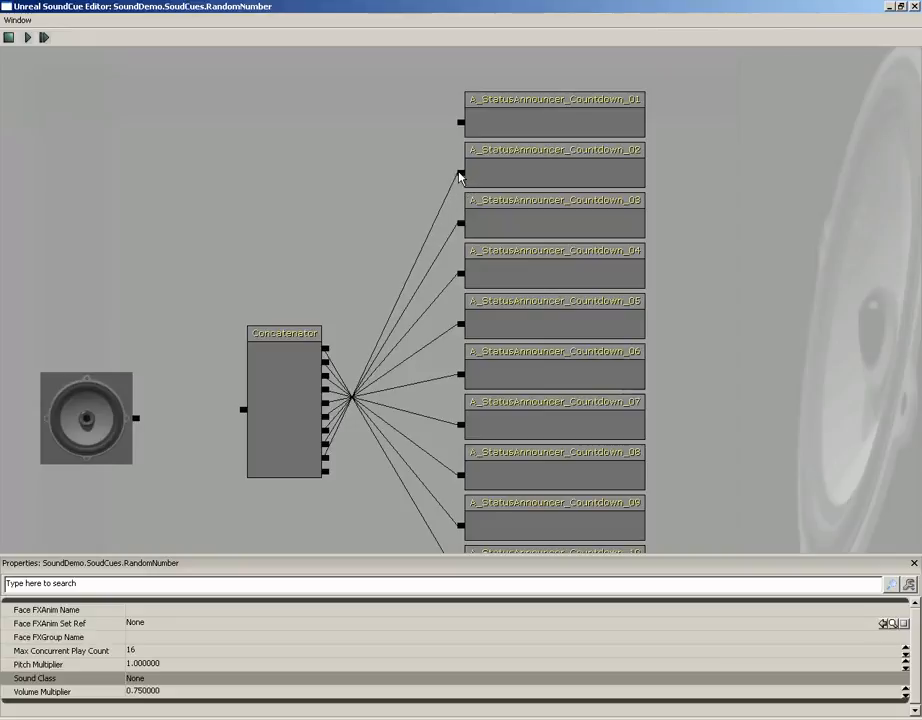
pyautogui.moveTo(326, 472); pyautogui.dragTo(461, 123)
pyautogui.moveTo(400, 203); pyautogui.dragTo(210, 302)
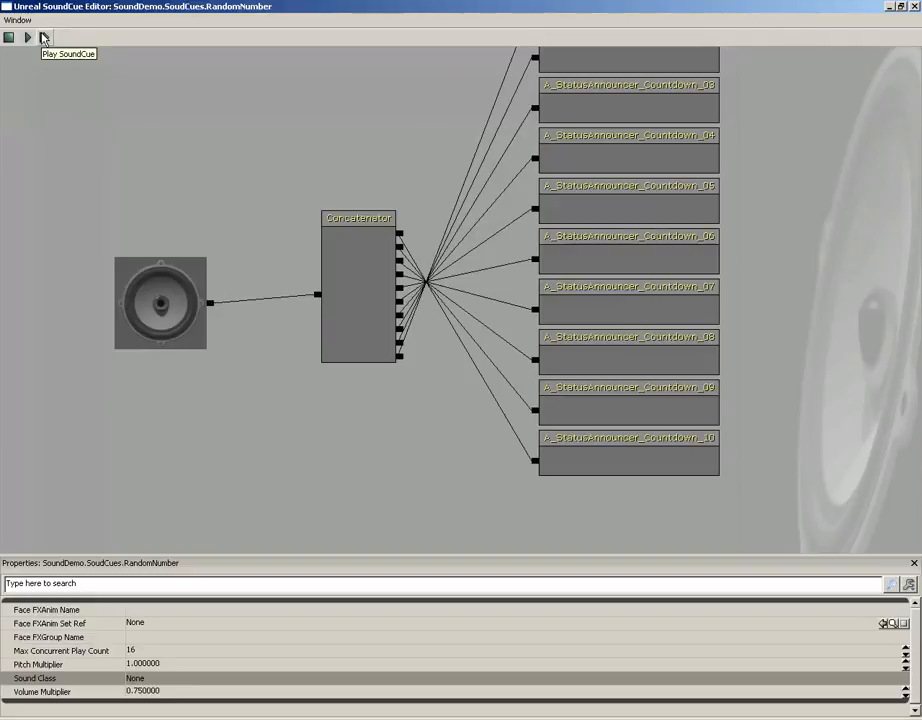
# Delete the Concatenator node and all ten countdown wave nodes from the graph
pyautogui.click(366, 325)
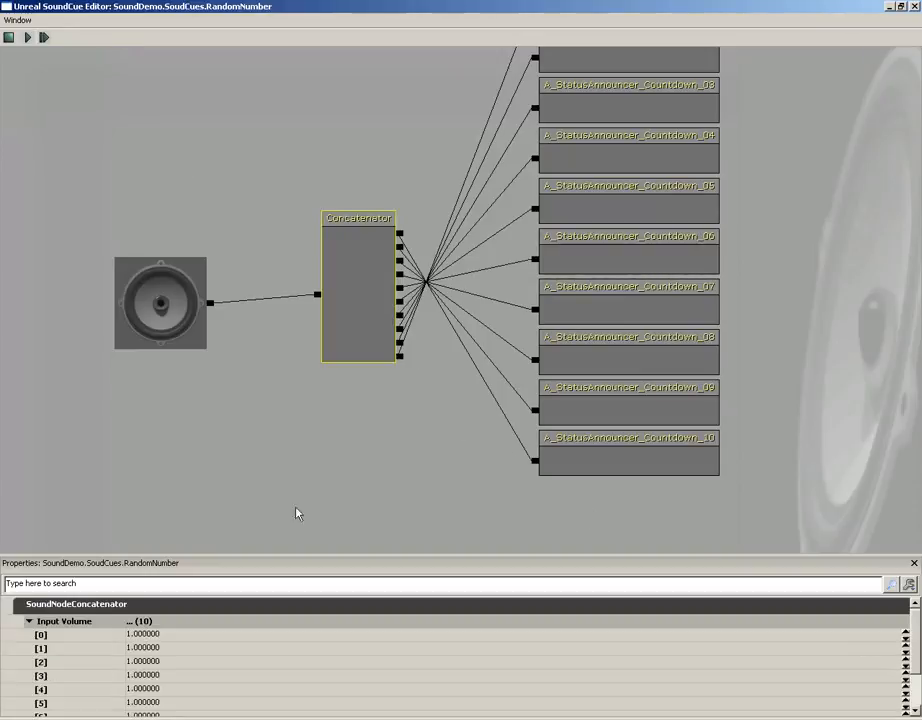
pyautogui.scroll(-2, 914, 630)
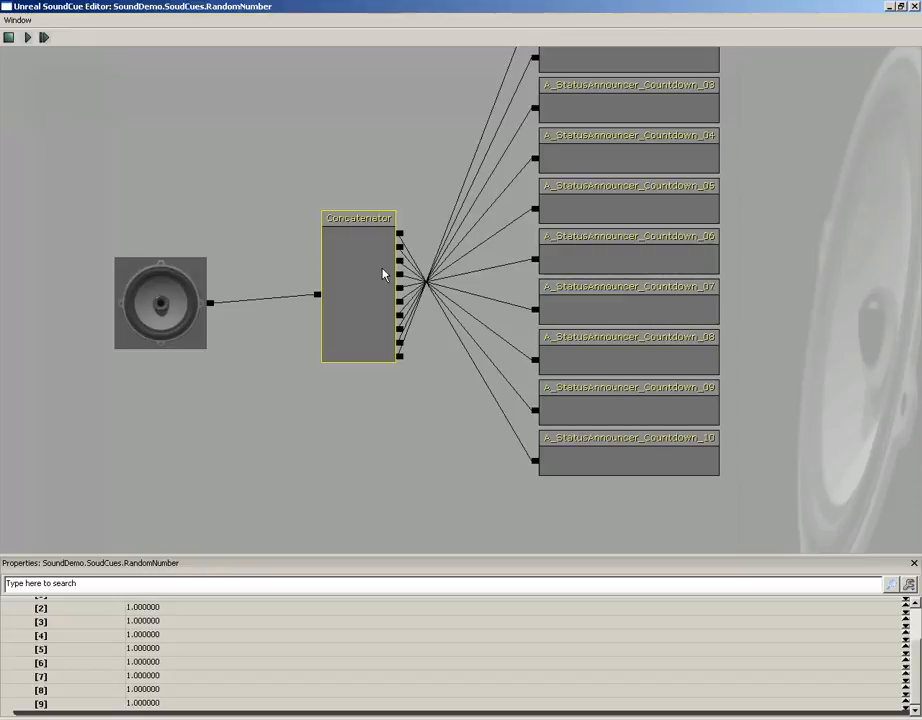
pyautogui.press('Delete')
pyautogui.scroll(-3, 384, 268)
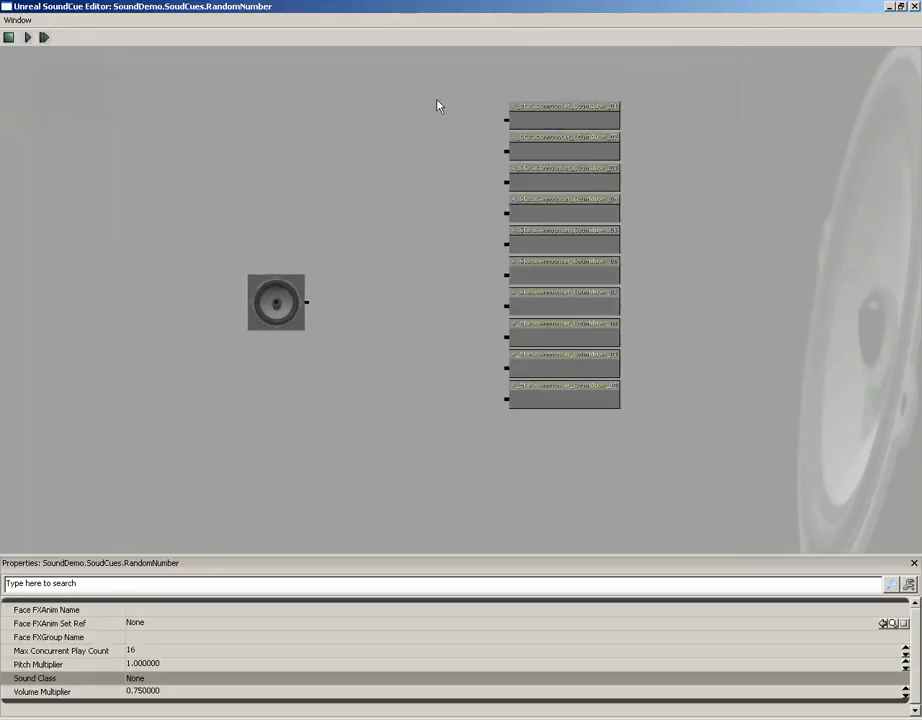
pyautogui.keyDown('ctrl'); pyautogui.keyDown('alt'); pyautogui.moveTo(437, 106); pyautogui.dragTo(646, 418); pyautogui.keyUp('alt'); pyautogui.keyUp('ctrl')
pyautogui.press('Delete')
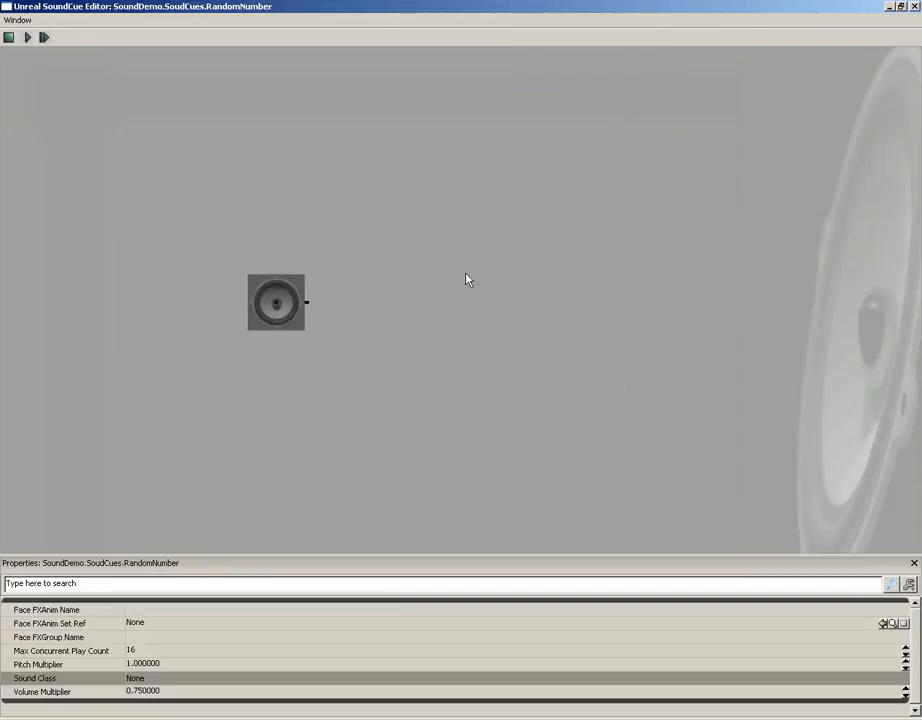
# Add a Random node wired to the ten countdown waves and connect its input to the SoundCue output
pyautogui.rightClick(466, 279)
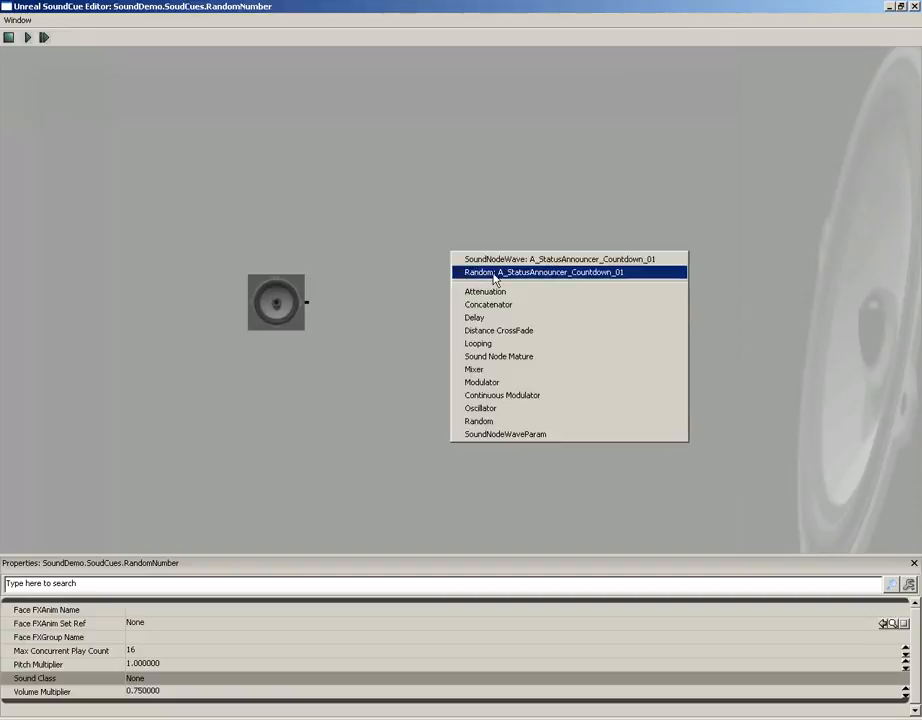
pyautogui.click(494, 279)
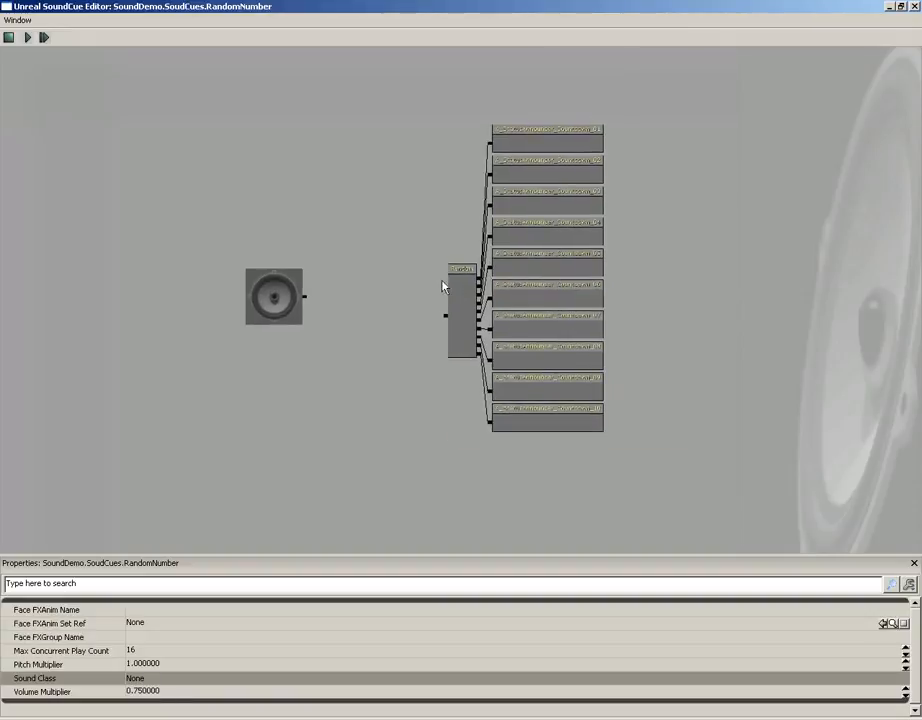
pyautogui.keyDown('ctrl'); pyautogui.moveTo(460, 300); pyautogui.dragTo(443, 282); pyautogui.keyUp('ctrl')
pyautogui.scroll(4, 338, 266)
pyautogui.moveTo(378, 289); pyautogui.dragTo(447, 291)
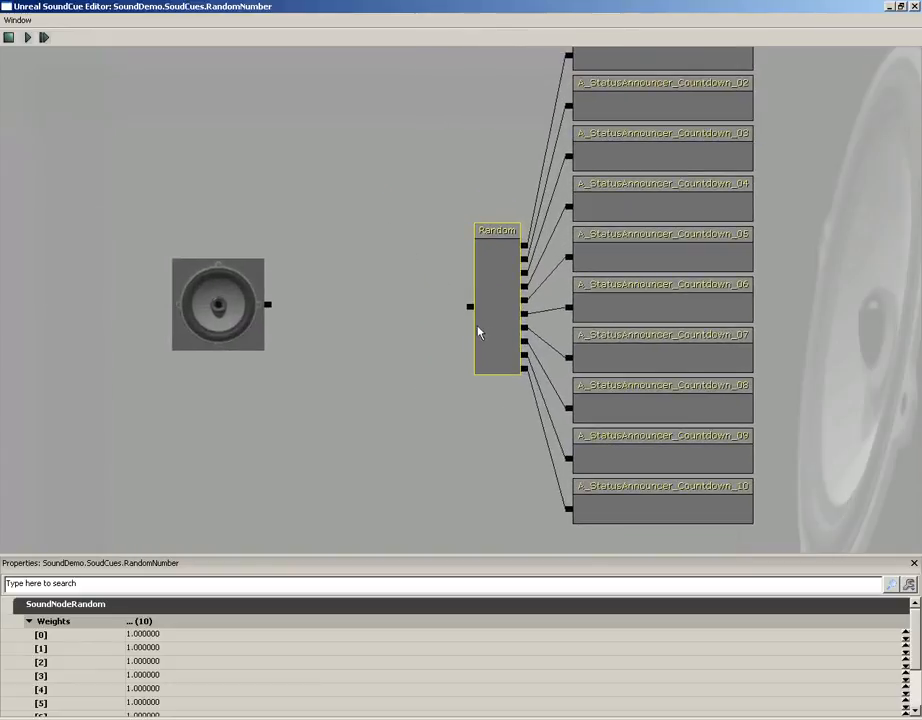
pyautogui.moveTo(469, 308); pyautogui.dragTo(268, 305)
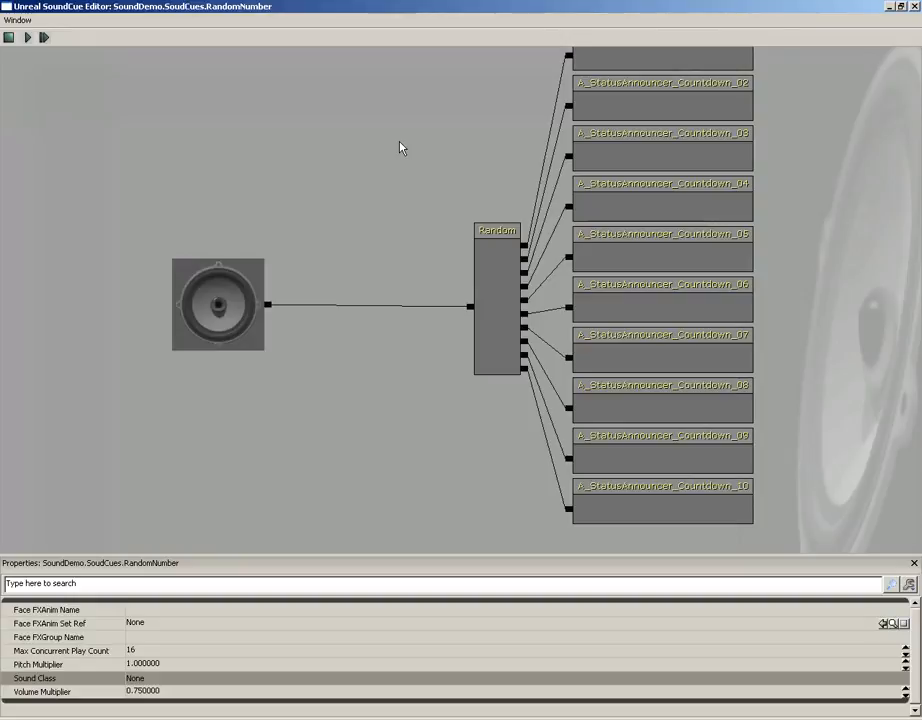
# Insert an Attenuation node between the Random node and the SoundCue output
pyautogui.rightClick(316, 240)
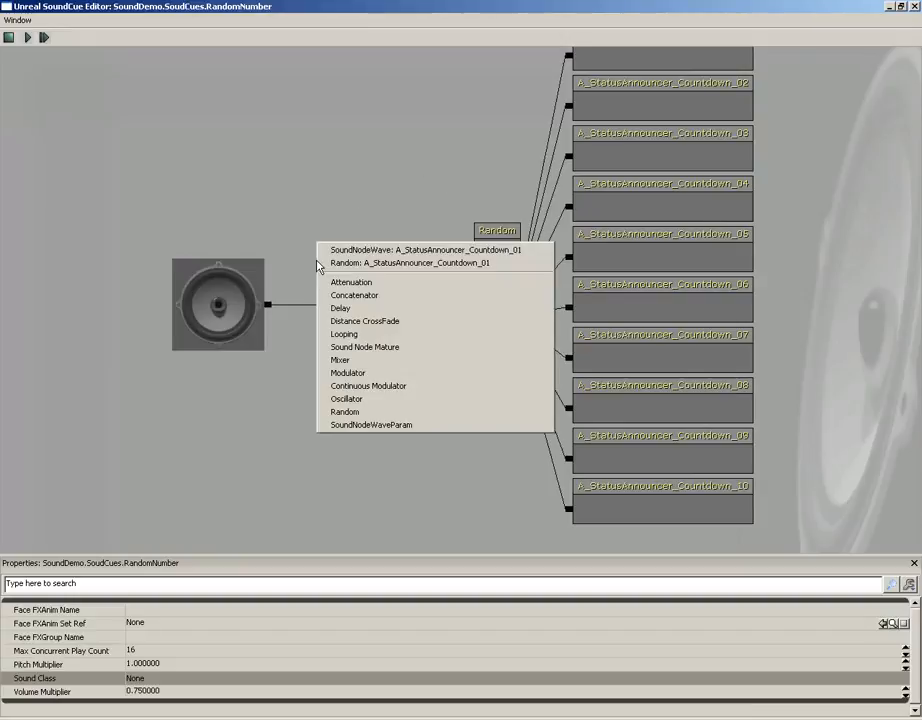
pyautogui.click(335, 285)
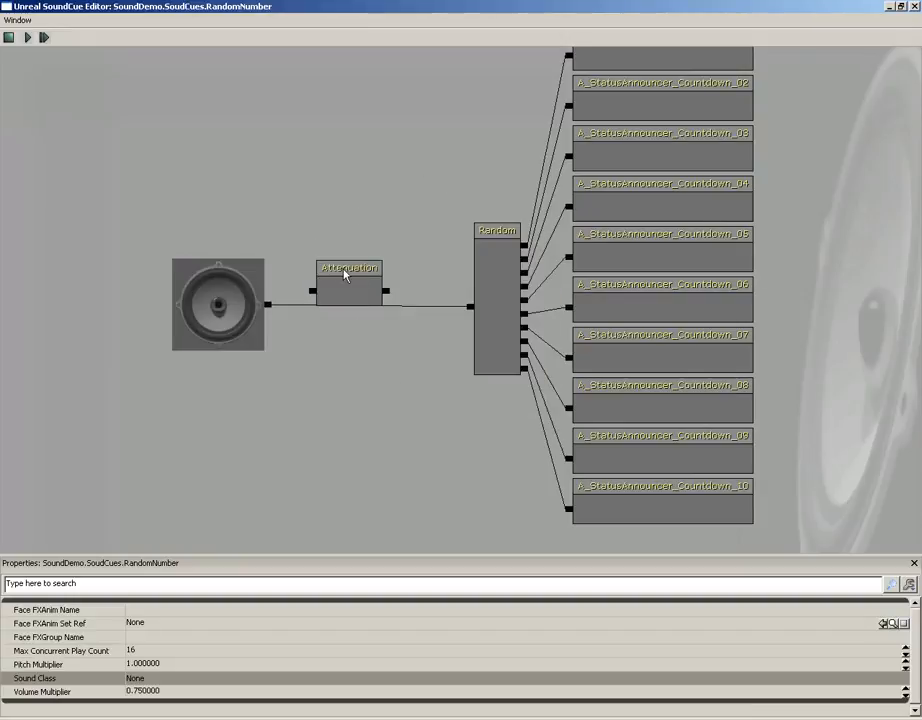
pyautogui.moveTo(472, 312); pyautogui.dragTo(386, 292)
pyautogui.moveTo(313, 293); pyautogui.dragTo(268, 306)
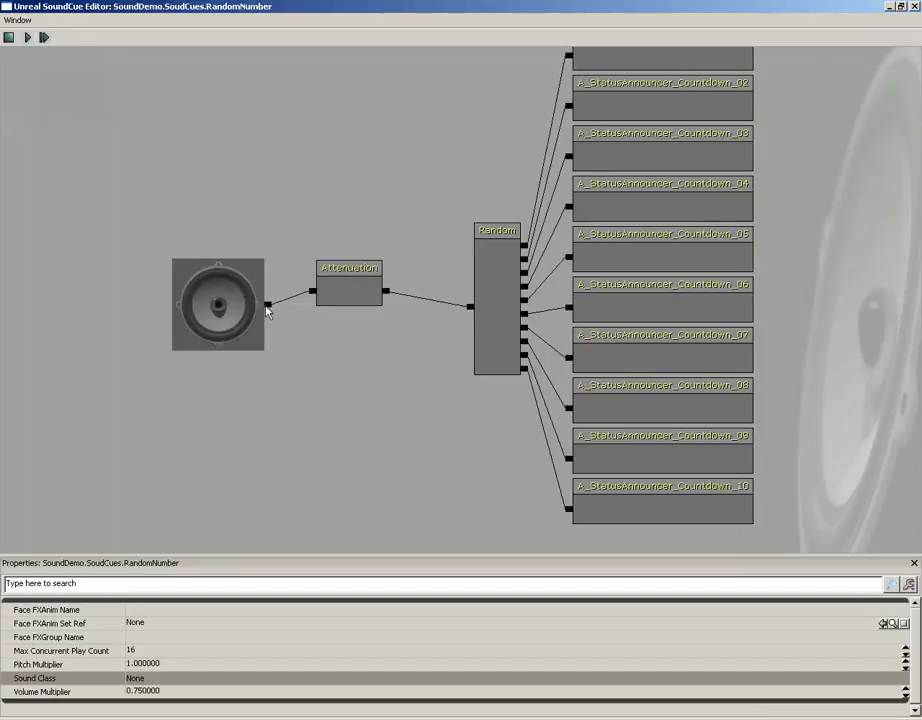
# Examine the Attenuation node's Distance Algorithm and Distance Type options
pyautogui.click(333, 286)
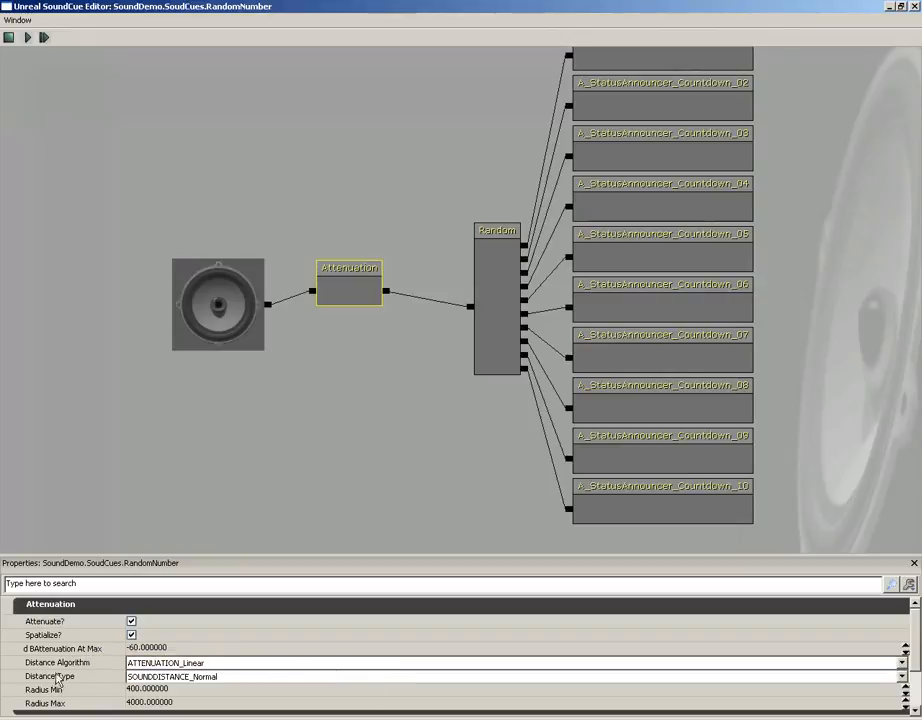
pyautogui.click(150, 663)
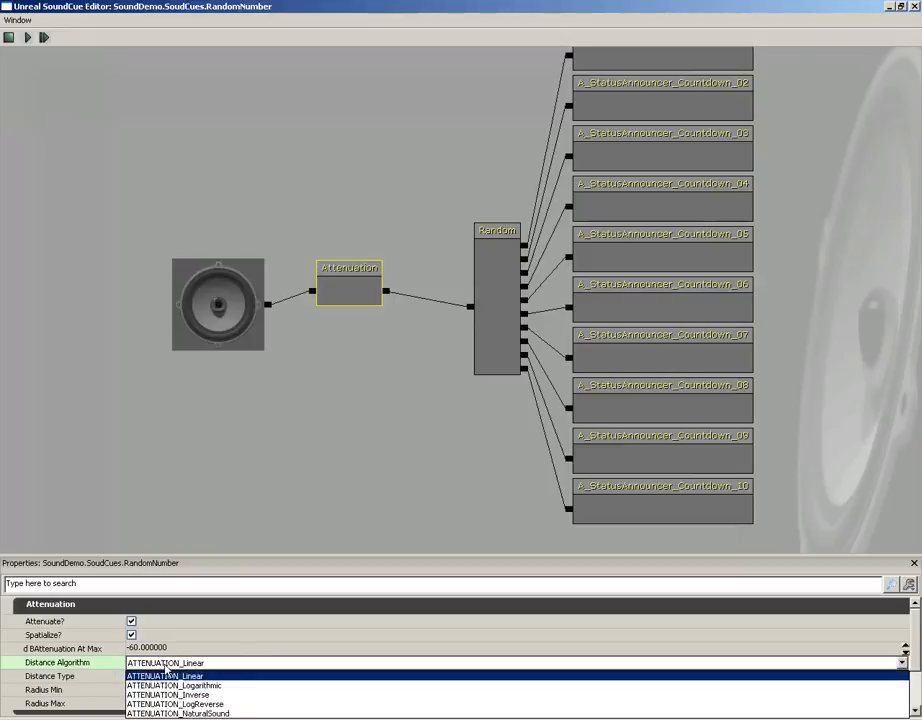
pyautogui.click(107, 665)
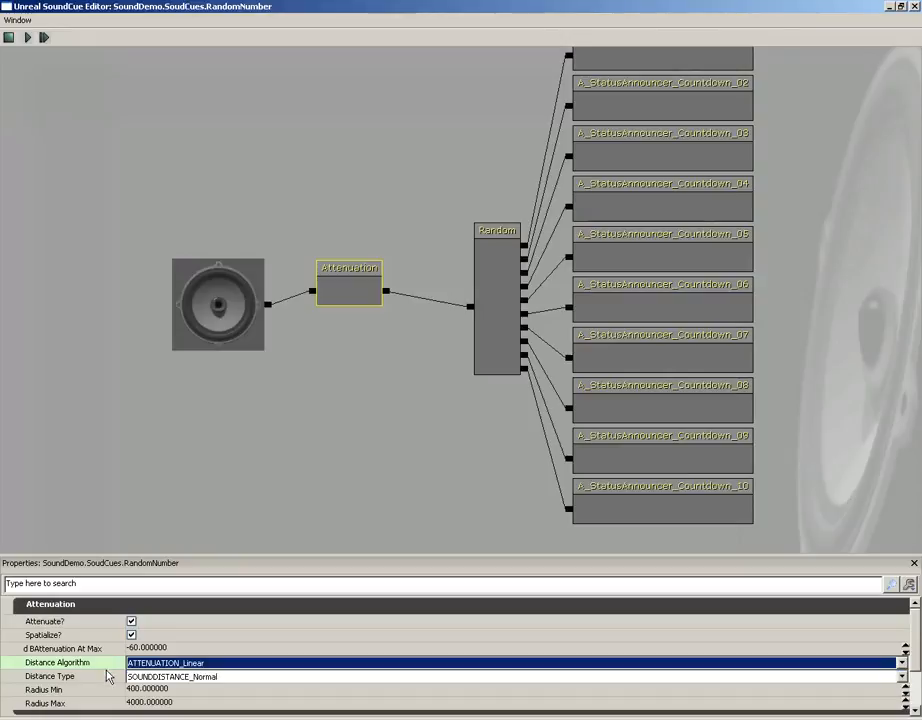
pyautogui.click(168, 677)
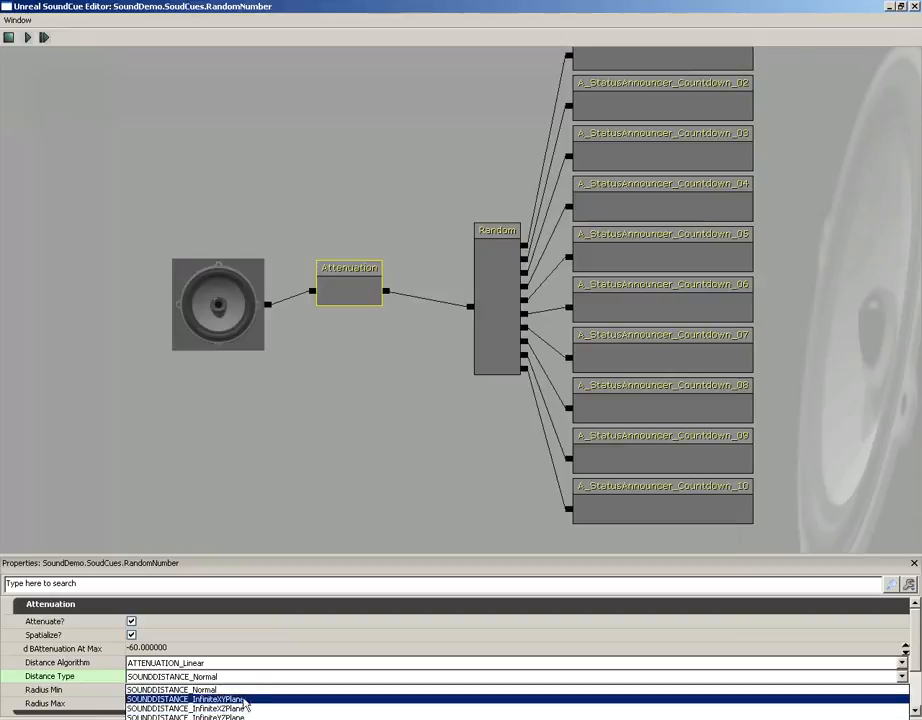
pyautogui.click(96, 665)
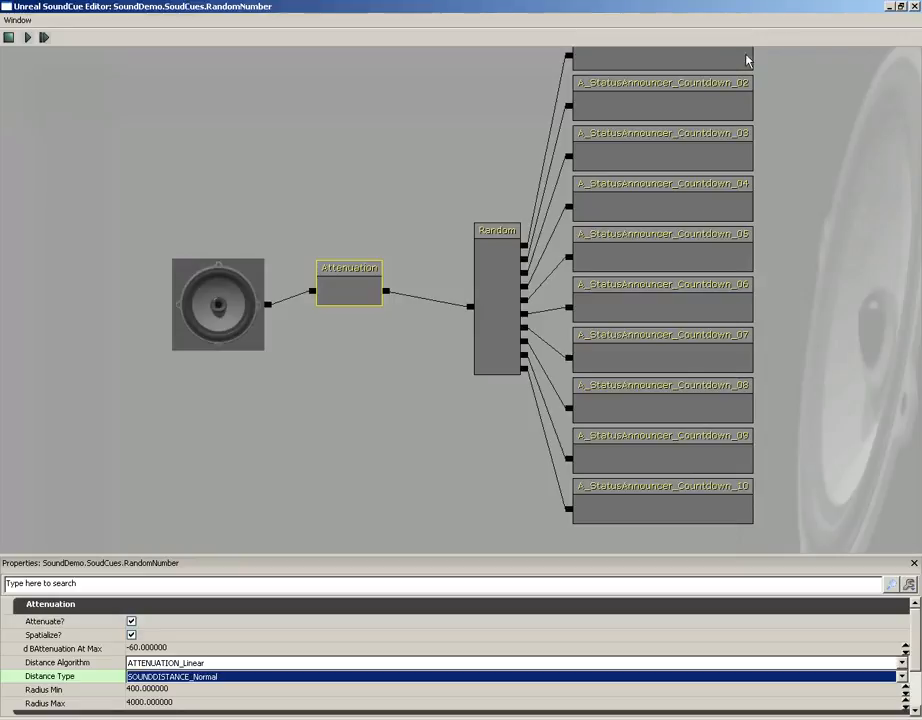
# Select all the graph nodes and move them to the right to make room
pyautogui.moveTo(459, 162); pyautogui.dragTo(515, 171)
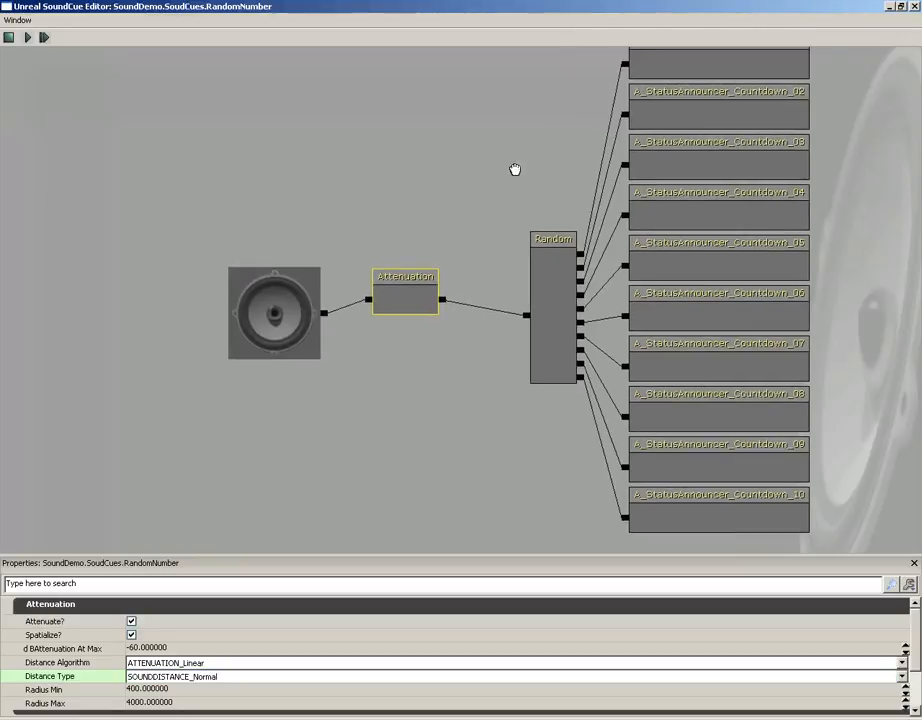
pyautogui.scroll(-2, 475, 249)
pyautogui.keyDown('ctrl'); pyautogui.keyDown('alt'); pyautogui.moveTo(405, 103); pyautogui.dragTo(725, 480); pyautogui.keyUp('alt'); pyautogui.keyUp('ctrl')
pyautogui.keyDown('ctrl'); pyautogui.moveTo(408, 294); pyautogui.dragTo(541, 307); pyautogui.keyUp('ctrl')
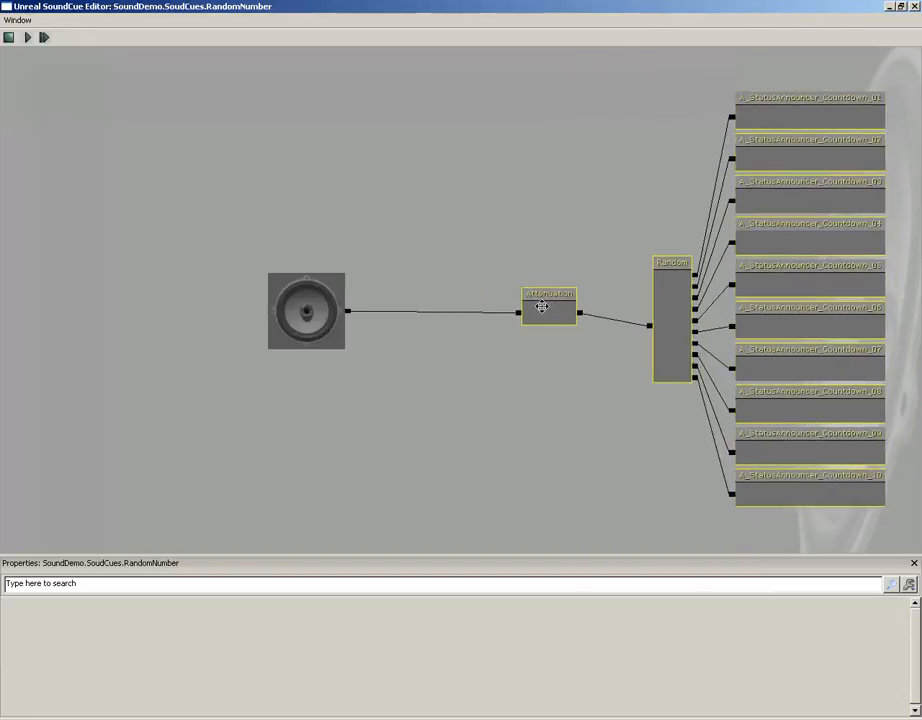
# Add a Looping node to the graph left of the Attenuation node
pyautogui.click(427, 251)
pyautogui.rightClick(417, 236)
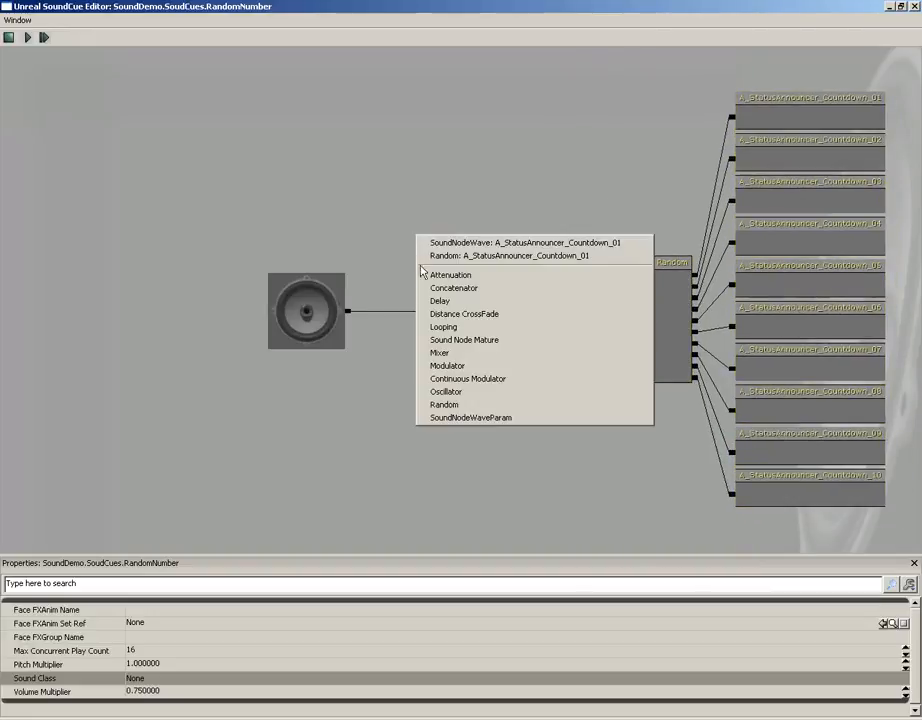
pyautogui.click(447, 327)
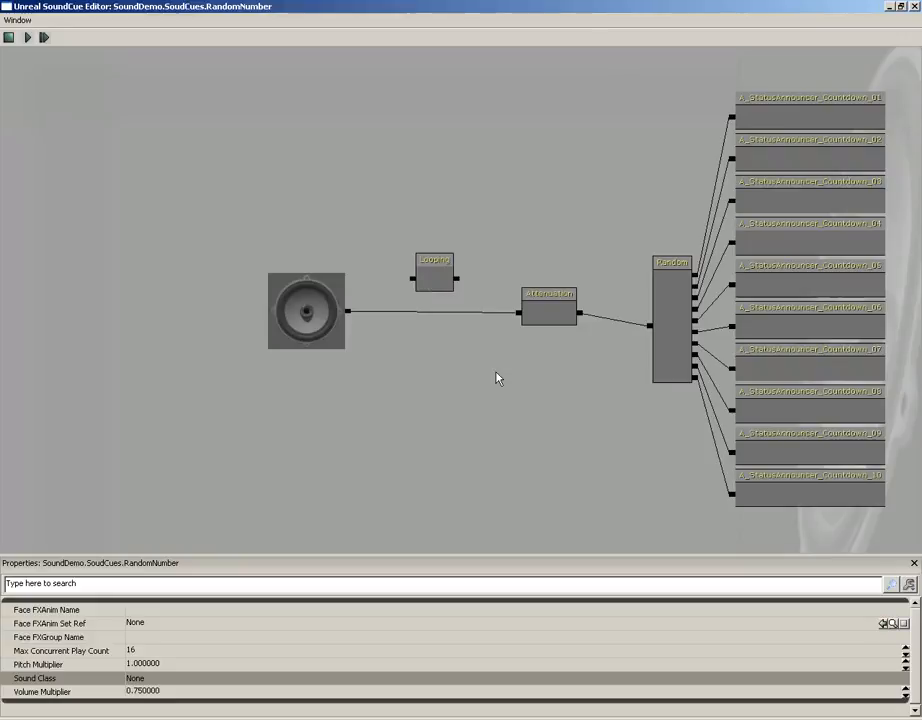
# Turn off Loop Indefinitely and set the Looping node's Loop Count Min and Loop Count Max to 5
pyautogui.click(437, 273)
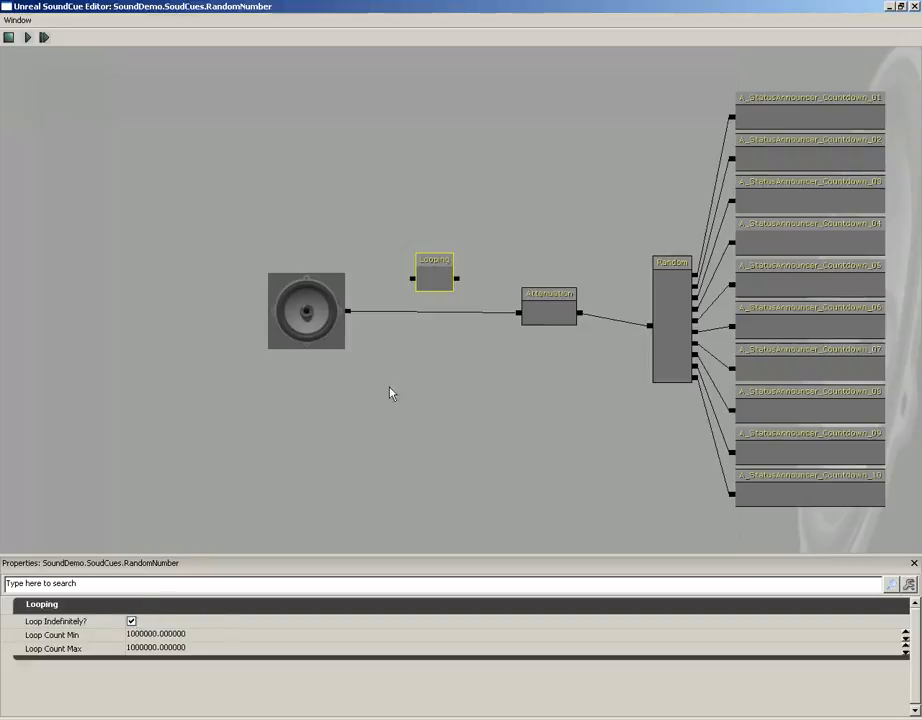
pyautogui.click(130, 621)
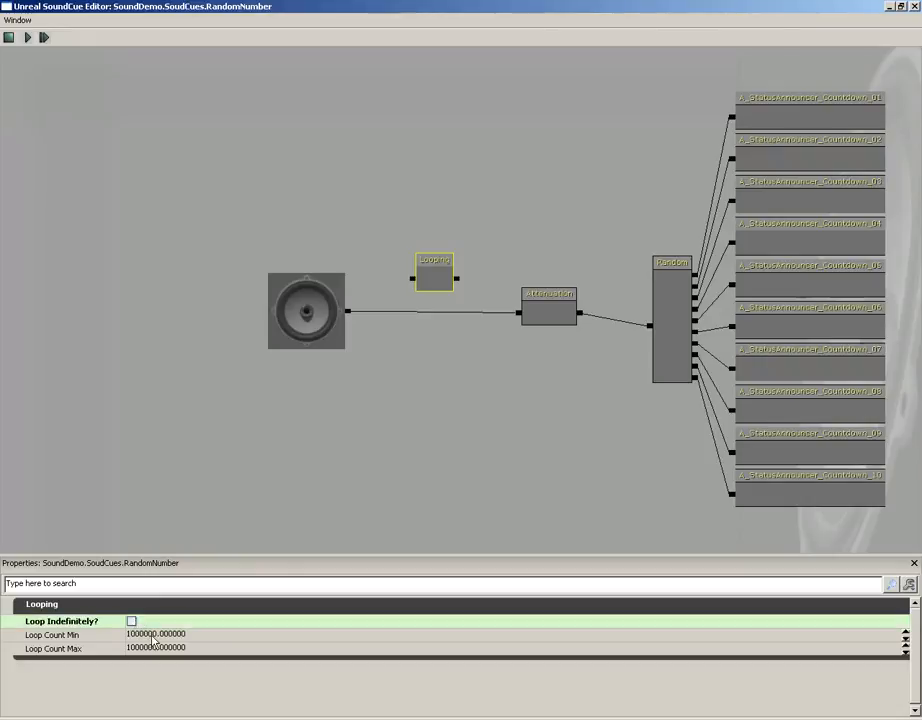
pyautogui.click(168, 637)
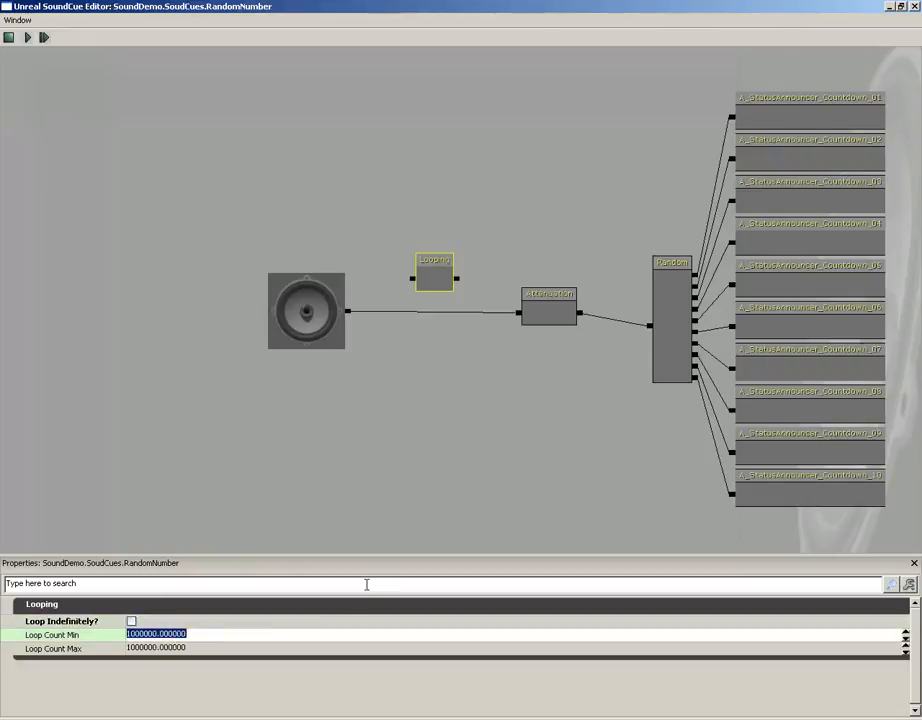
pyautogui.write('5')
pyautogui.press('Tab')
pyautogui.write('5')
pyautogui.hotkey('shift', 'Tab')
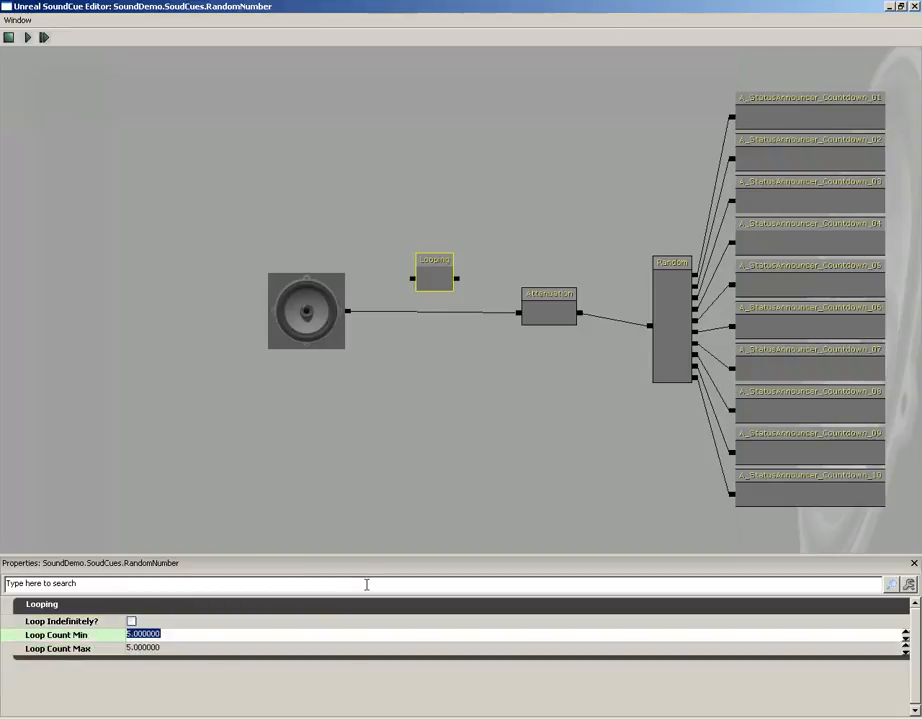
pyautogui.hotkey('shift', 'Tab')
pyautogui.press('Tab')
pyautogui.press('Tab')
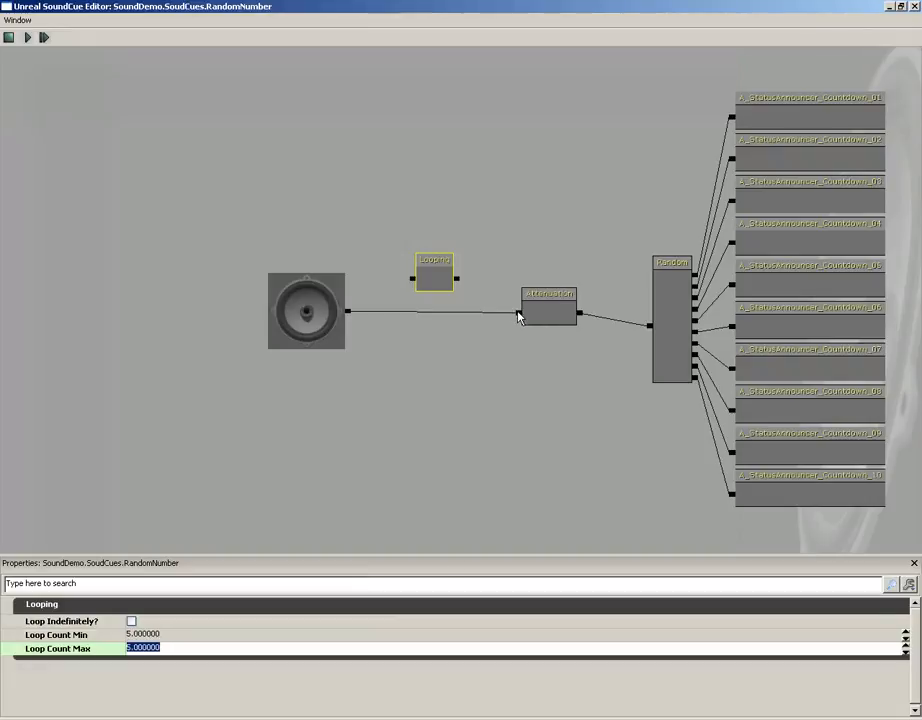
# Wire the Looping node between the output and the Attenuation node and align it with the chain
pyautogui.moveTo(518, 316); pyautogui.dragTo(348, 311)
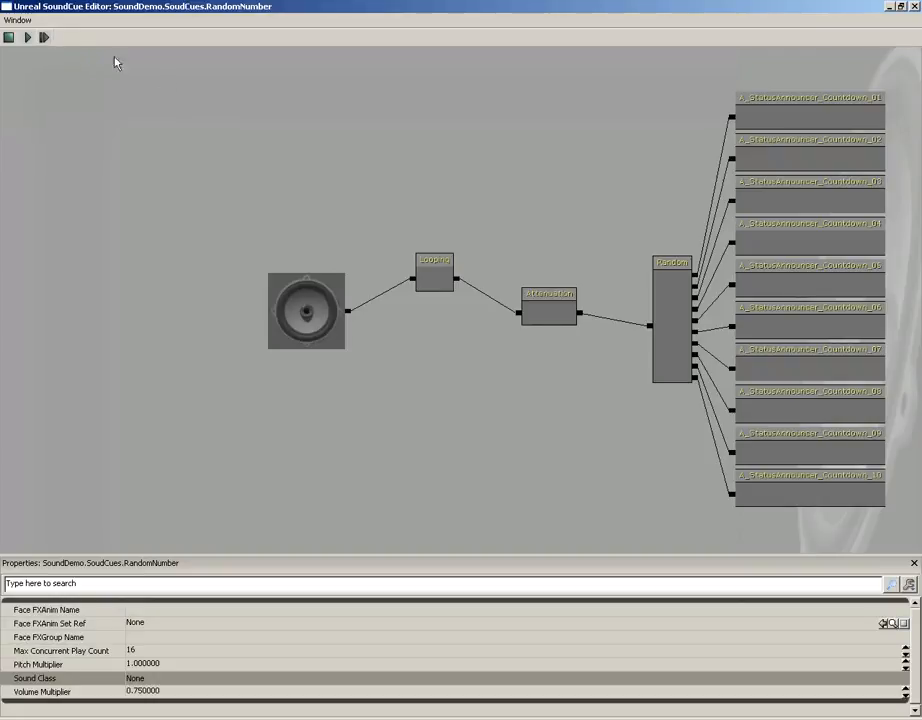
pyautogui.moveTo(321, 95); pyautogui.dragTo(477, 166)
pyautogui.click(348, 230)
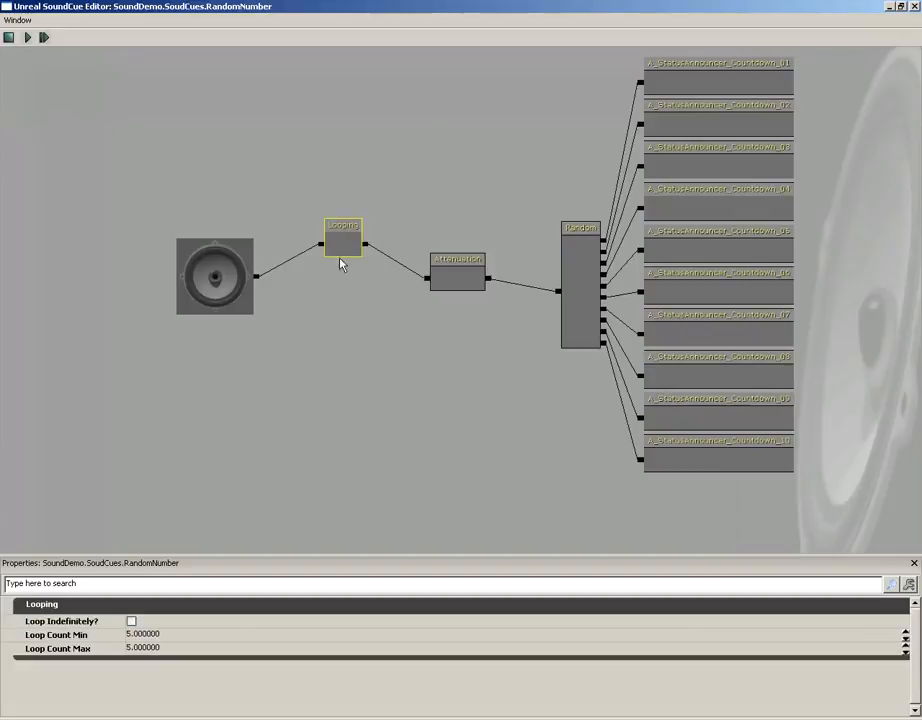
pyautogui.moveTo(418, 214); pyautogui.dragTo(404, 230)
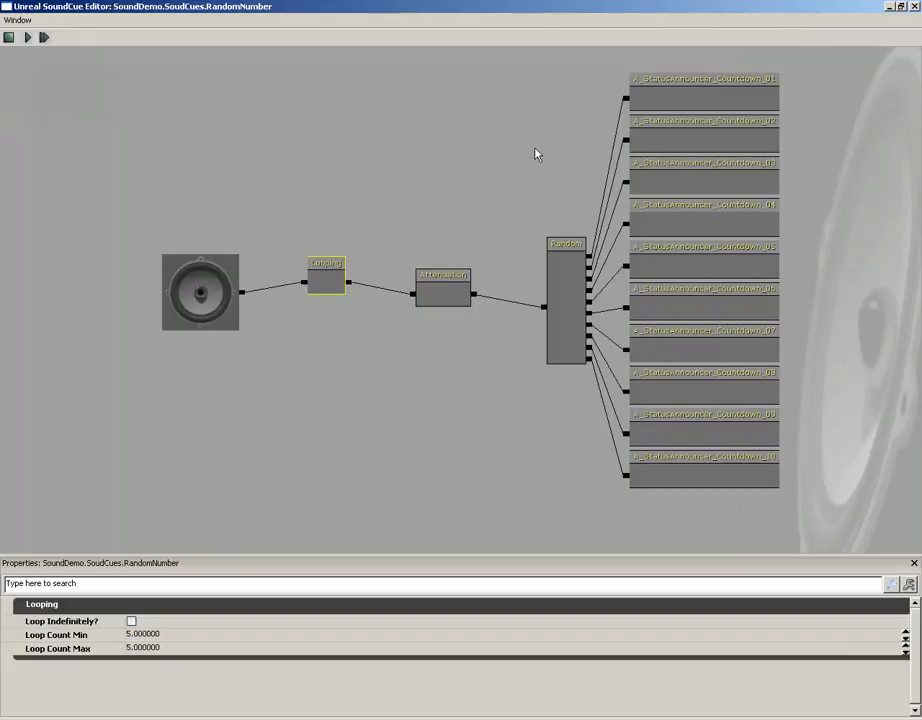
# Close the SoundCue editor and show the SoundDemo package contents in the Content Browser with the search cleared
pyautogui.click(913, 6)
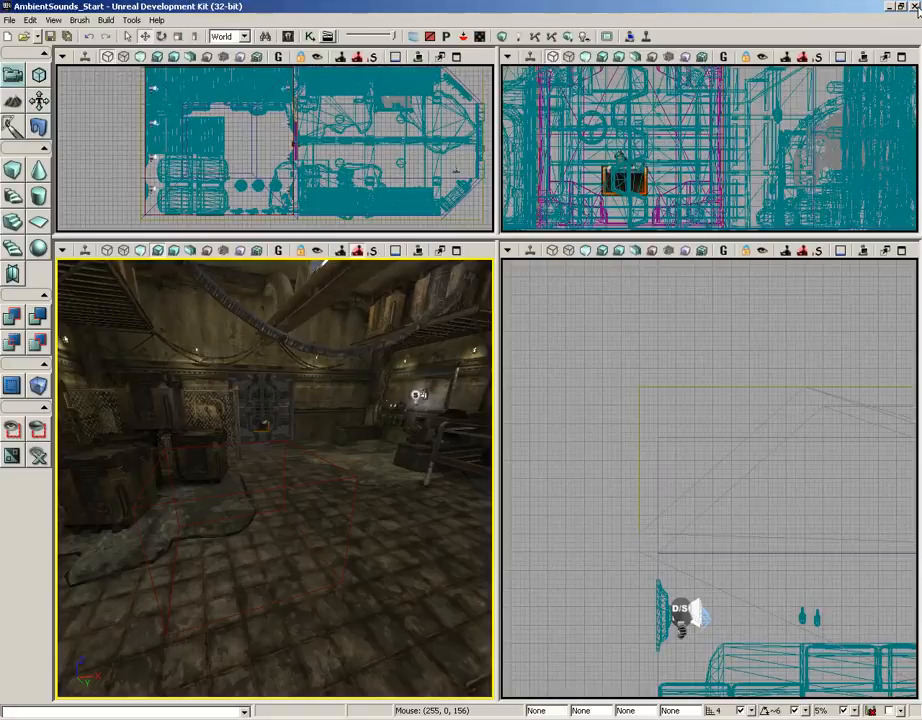
pyautogui.click(288, 37)
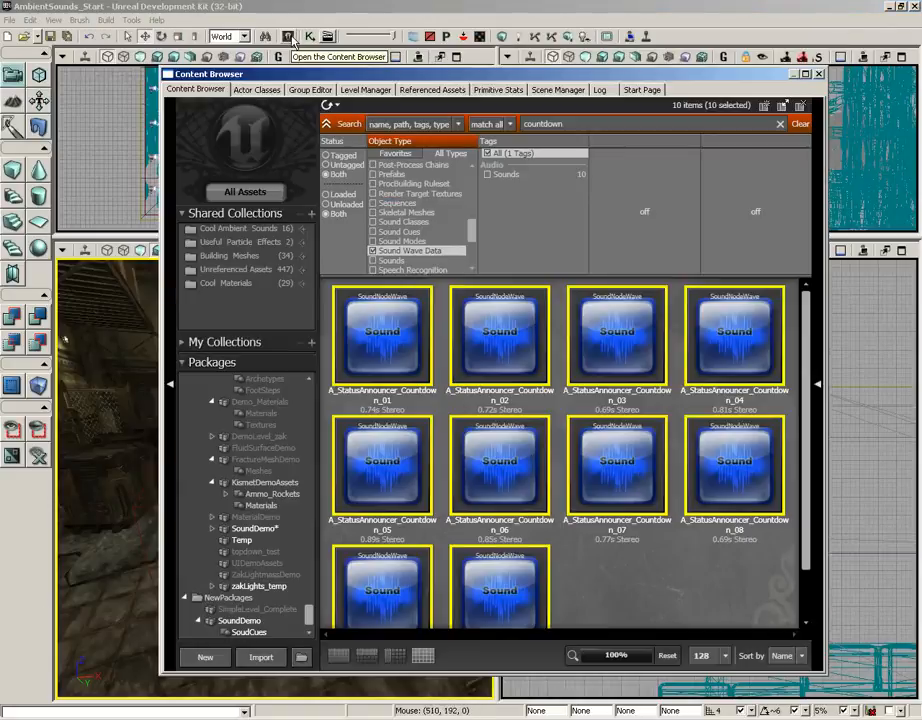
pyautogui.click(240, 621)
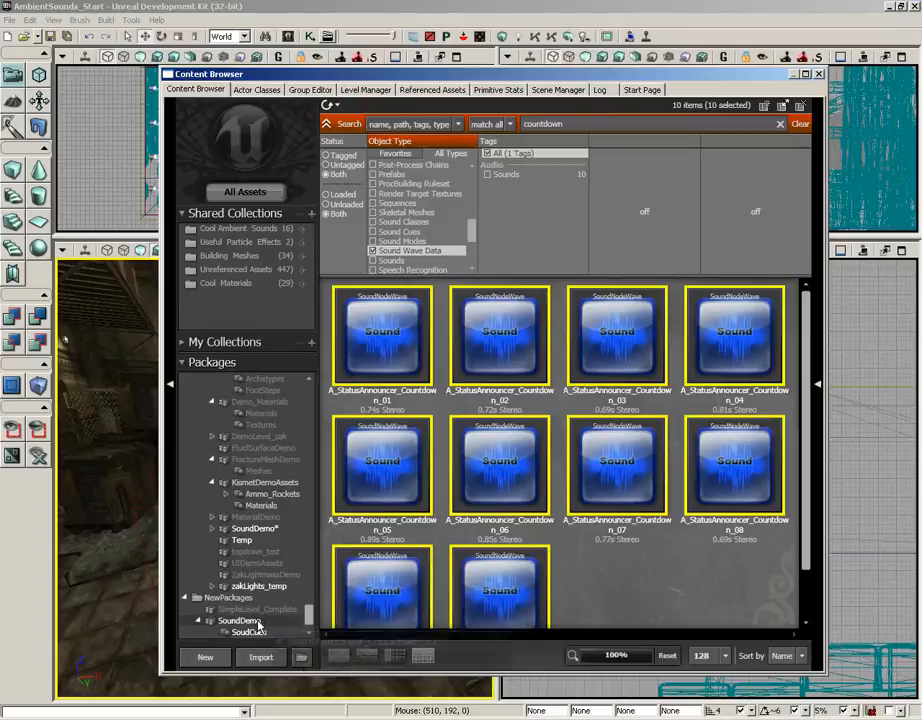
pyautogui.click(800, 124)
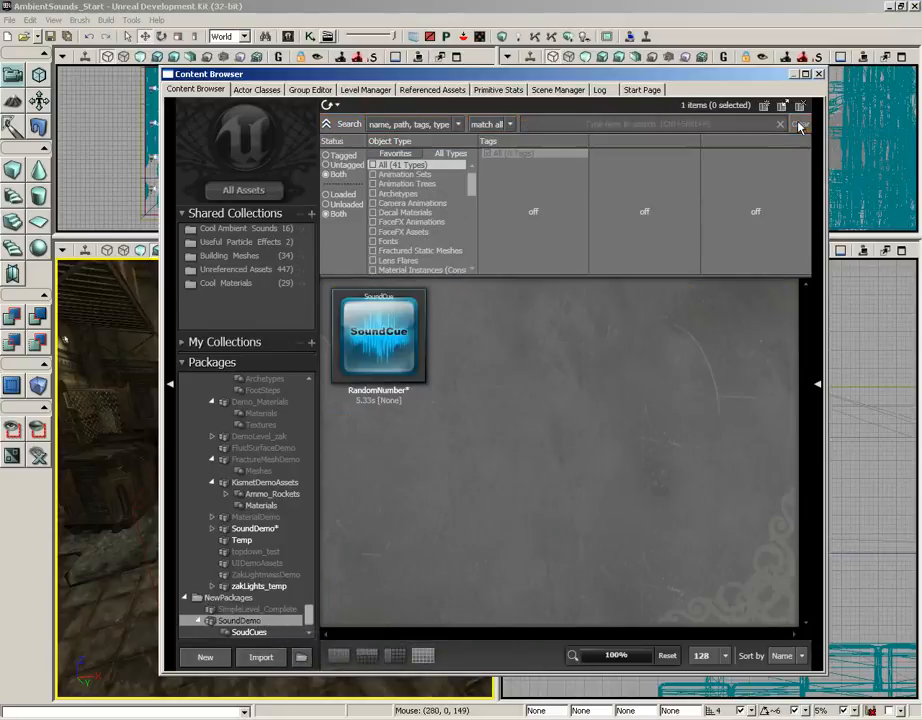
# Create a new SoundCue named SpookyWindSoundCue in the SoundDemo package
pyautogui.rightClick(497, 355)
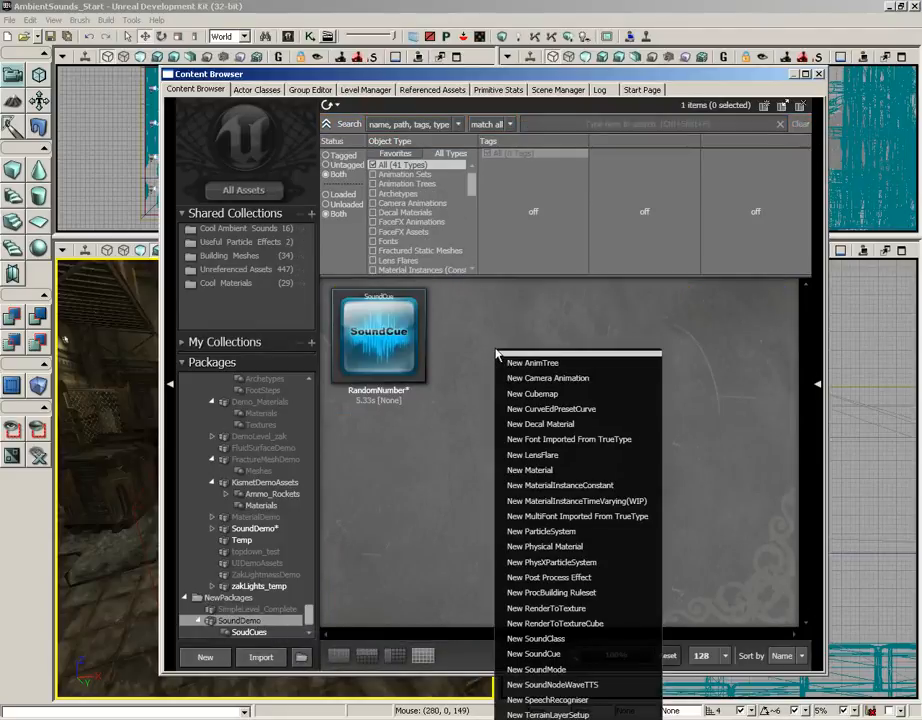
pyautogui.click(551, 669)
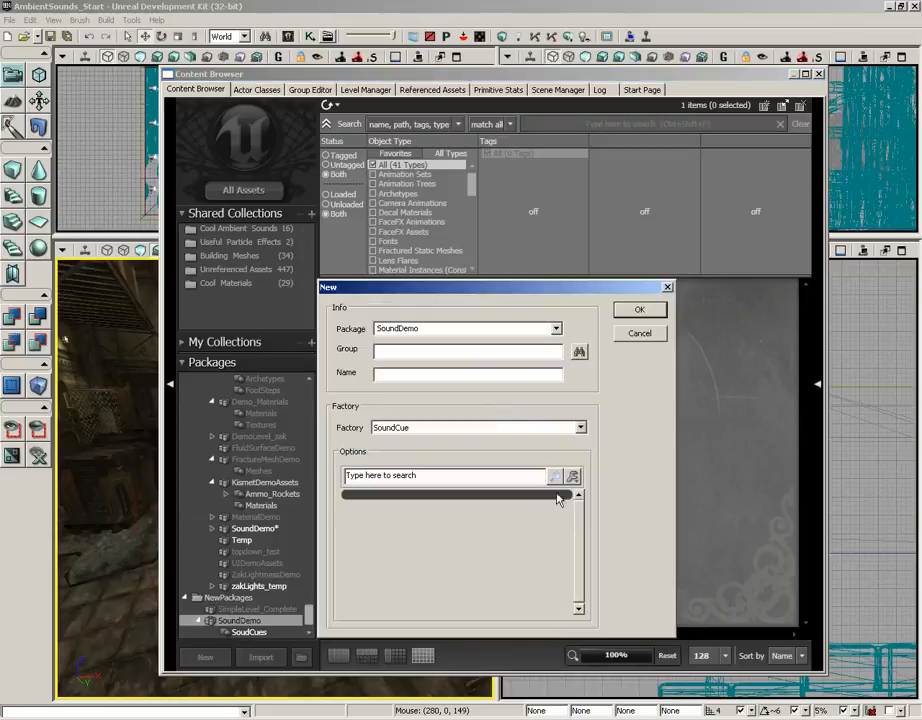
pyautogui.click(419, 378)
pyautogui.write('SpookyWindSoundCue')
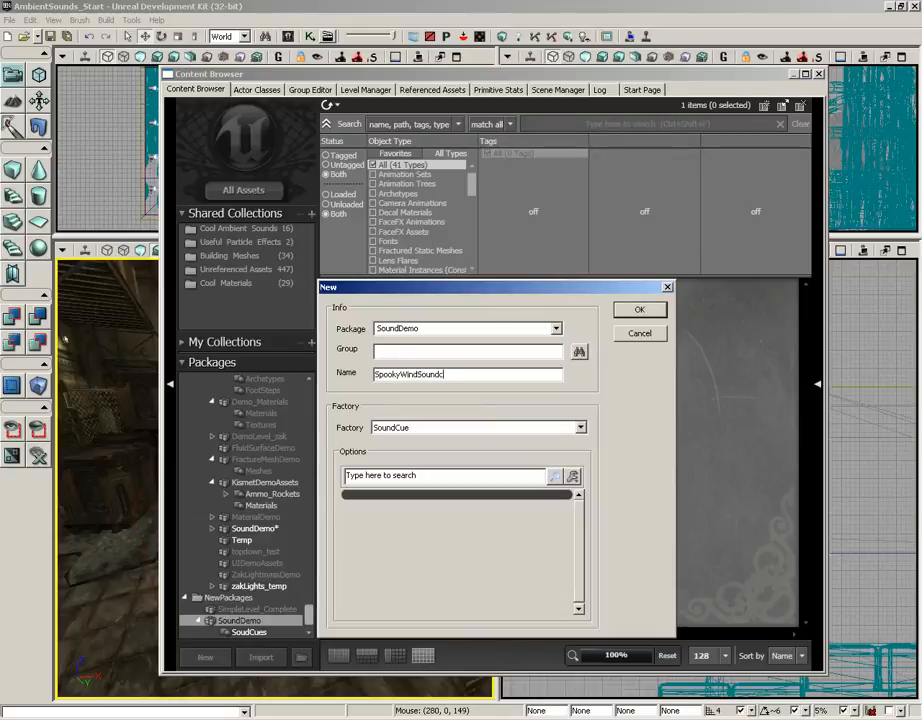
pyautogui.press('Return')
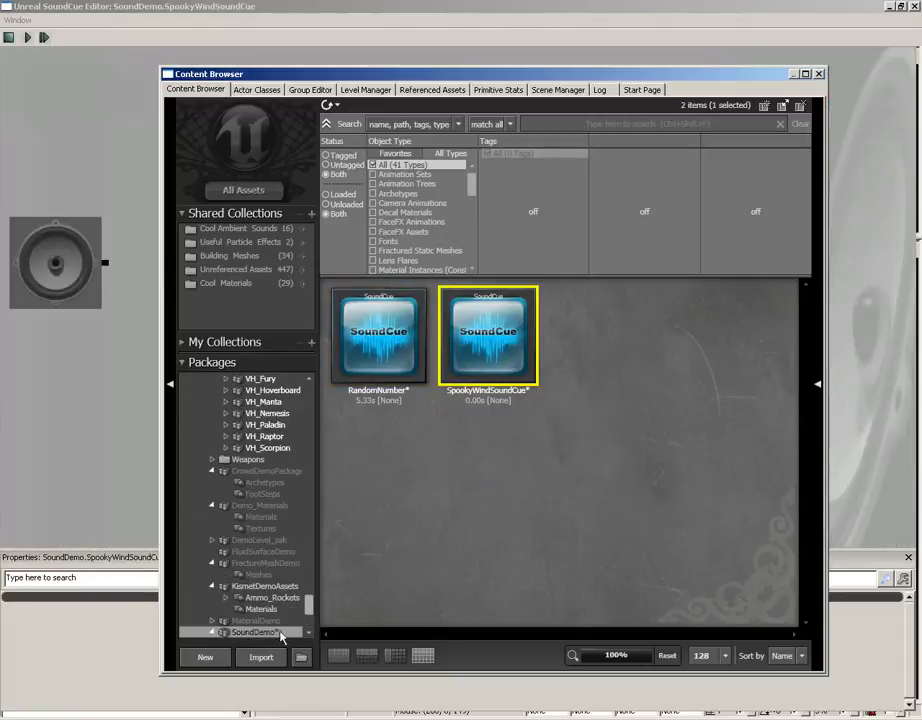
# Filter all assets to Sound Wave Data, search for "air wind" and select air_wind04
pyautogui.click(553, 123)
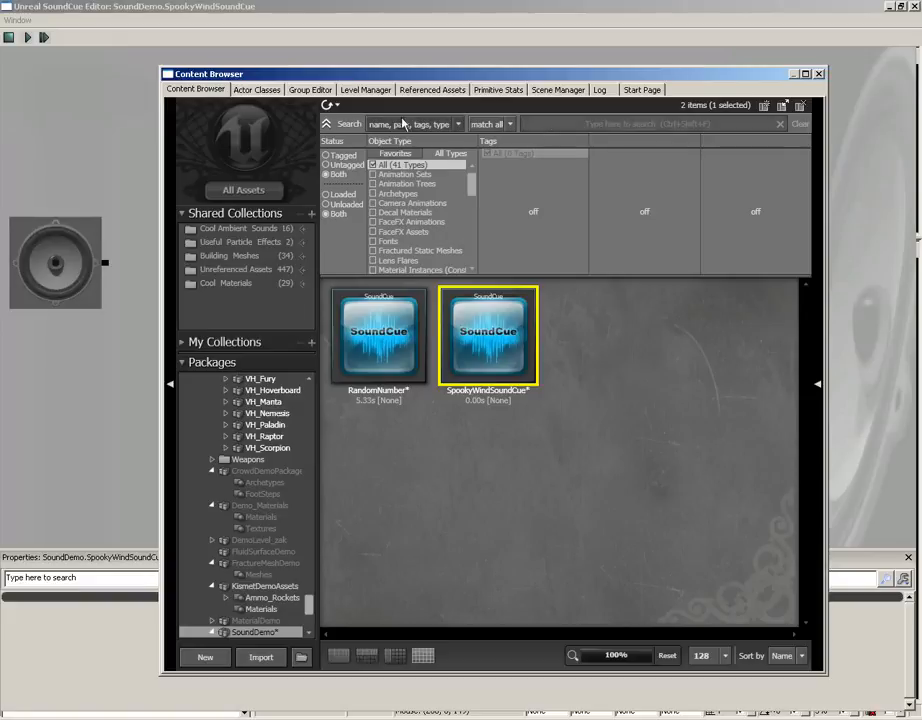
pyautogui.click(244, 190)
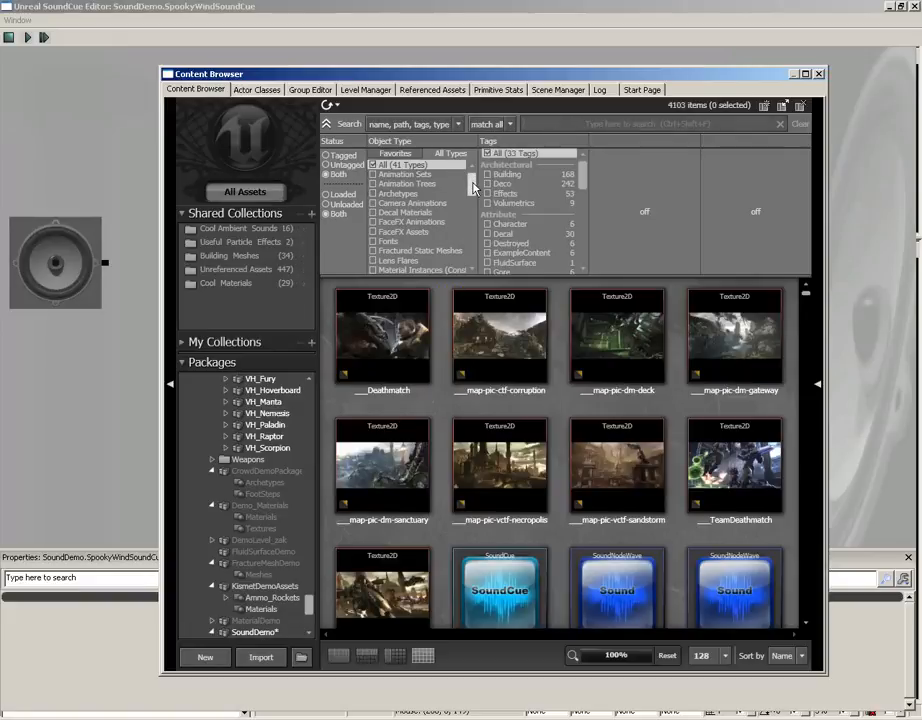
pyautogui.scroll(-2, 472, 198)
pyautogui.moveTo(473, 197); pyautogui.dragTo(474, 242)
pyautogui.click(373, 203)
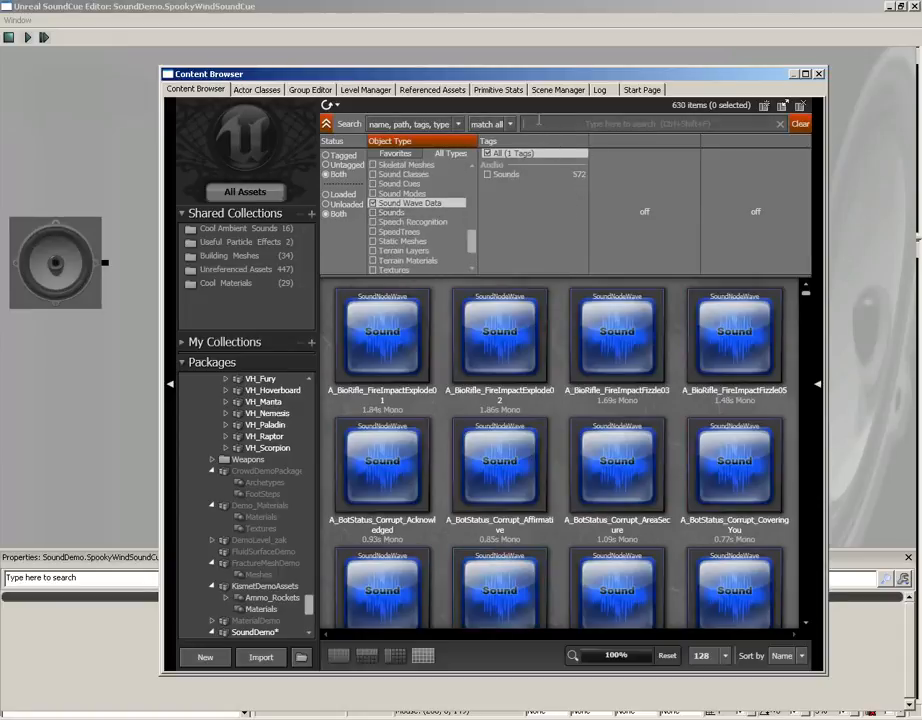
pyautogui.click(538, 121)
pyautogui.write('air wind')
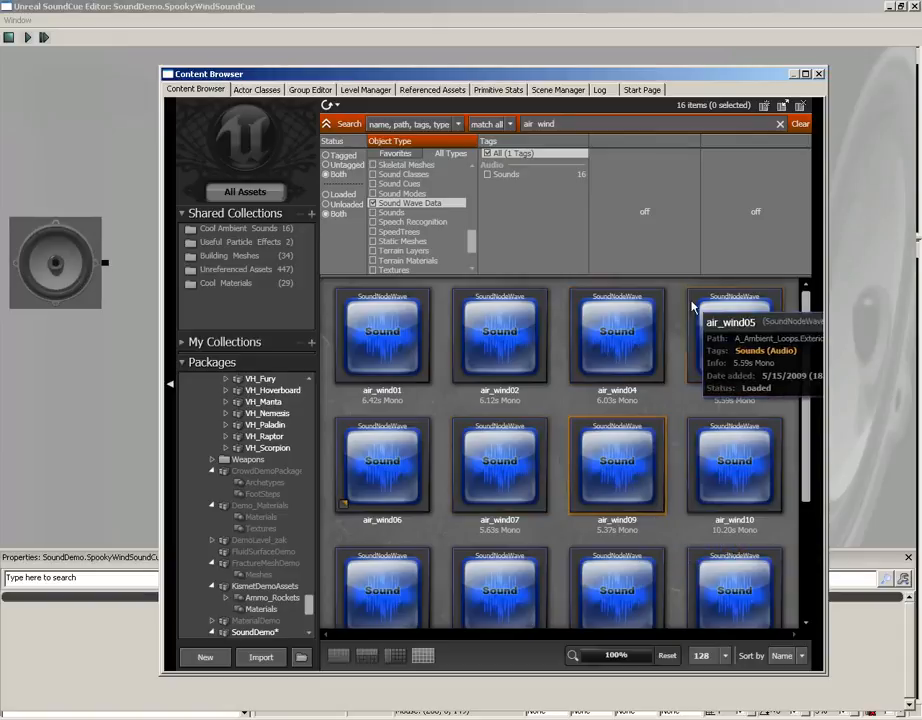
pyautogui.click(635, 350)
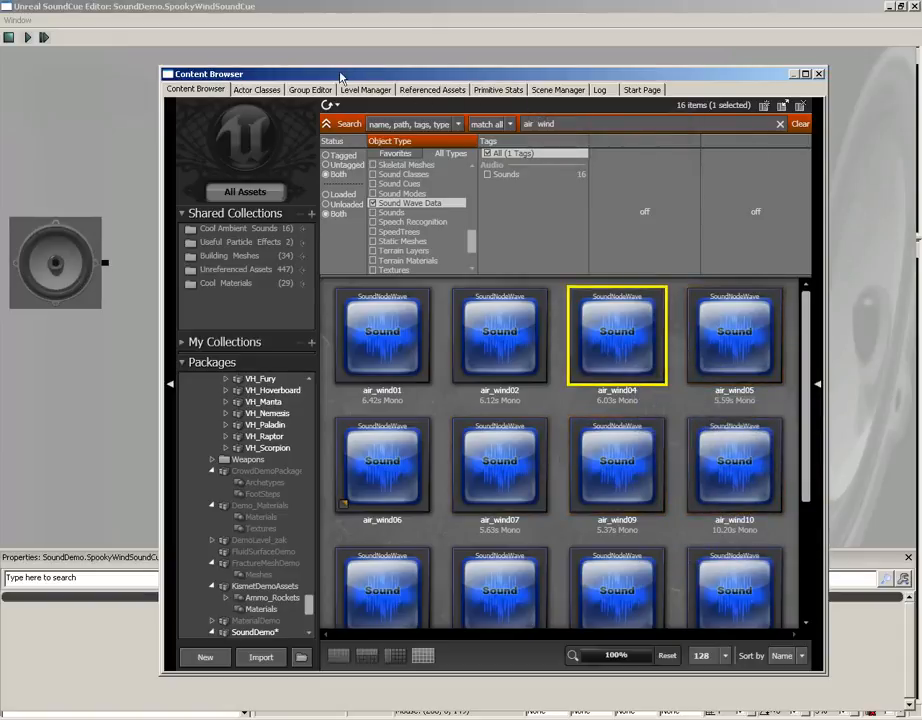
# Add an air_wind04 wave node to the new SoundCue and connect it to the output
pyautogui.moveTo(341, 74); pyautogui.dragTo(823, 94)
pyautogui.rightClick(328, 180)
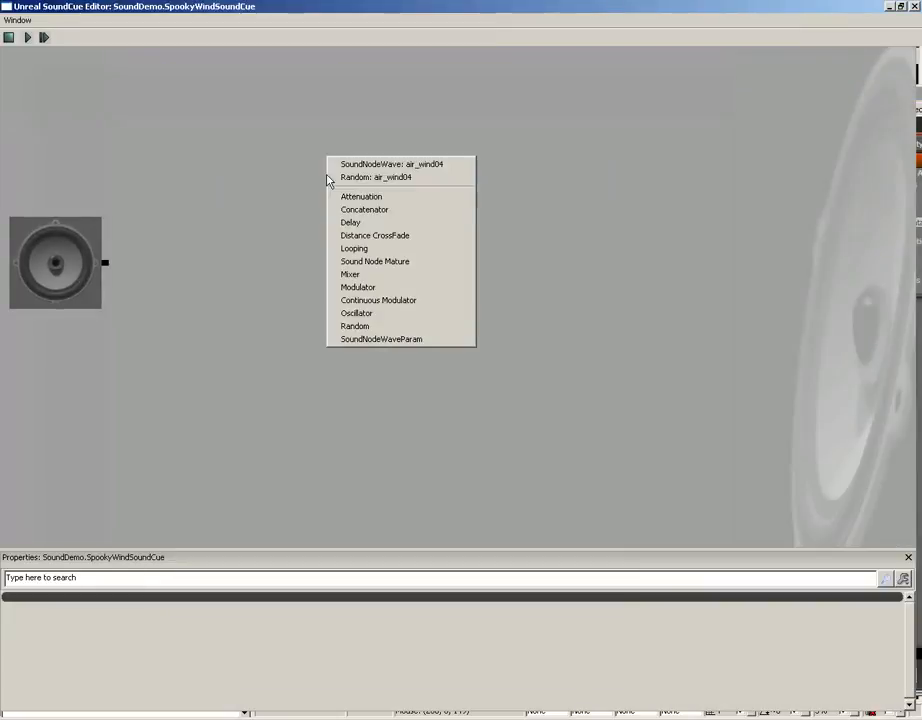
pyautogui.click(396, 165)
pyautogui.moveTo(409, 267); pyautogui.dragTo(595, 295)
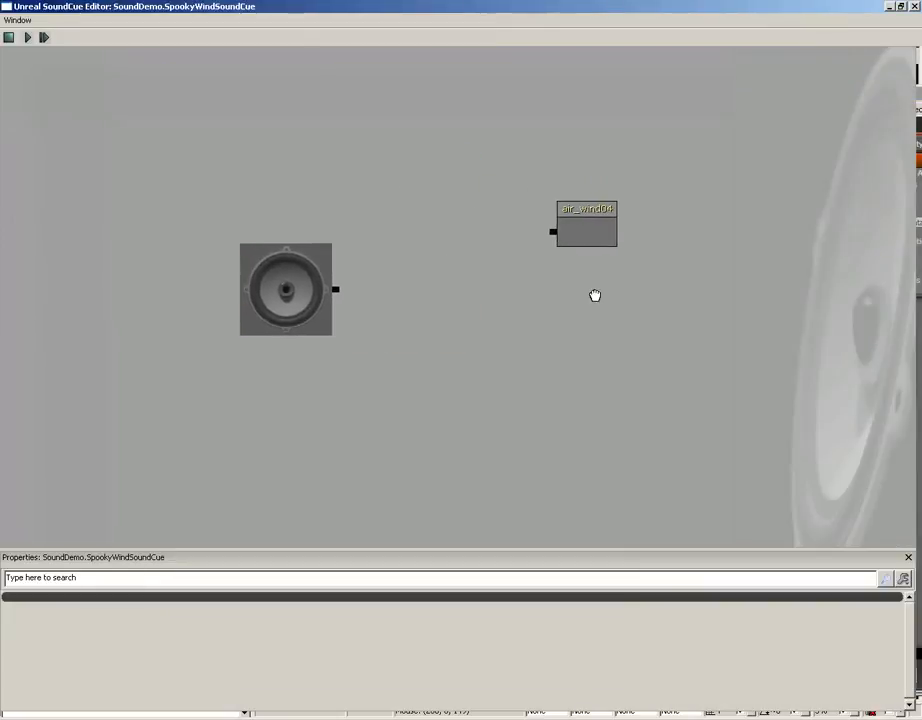
pyautogui.moveTo(551, 232); pyautogui.dragTo(337, 293)
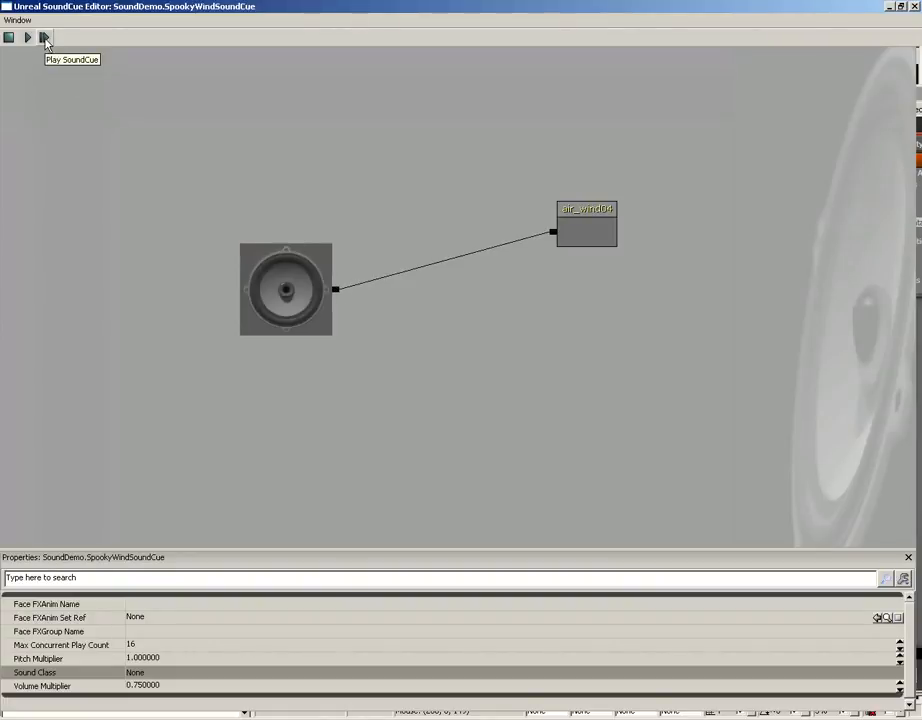
# Insert a Looping node between the output and the air_wind04 node
pyautogui.click(597, 232)
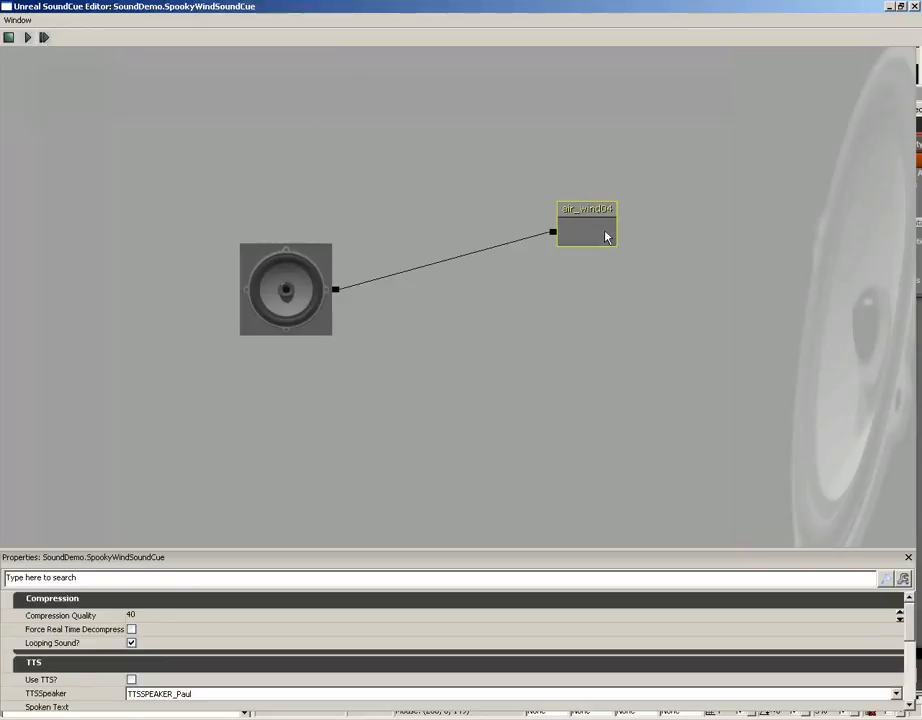
pyautogui.moveTo(597, 232); pyautogui.dragTo(674, 220)
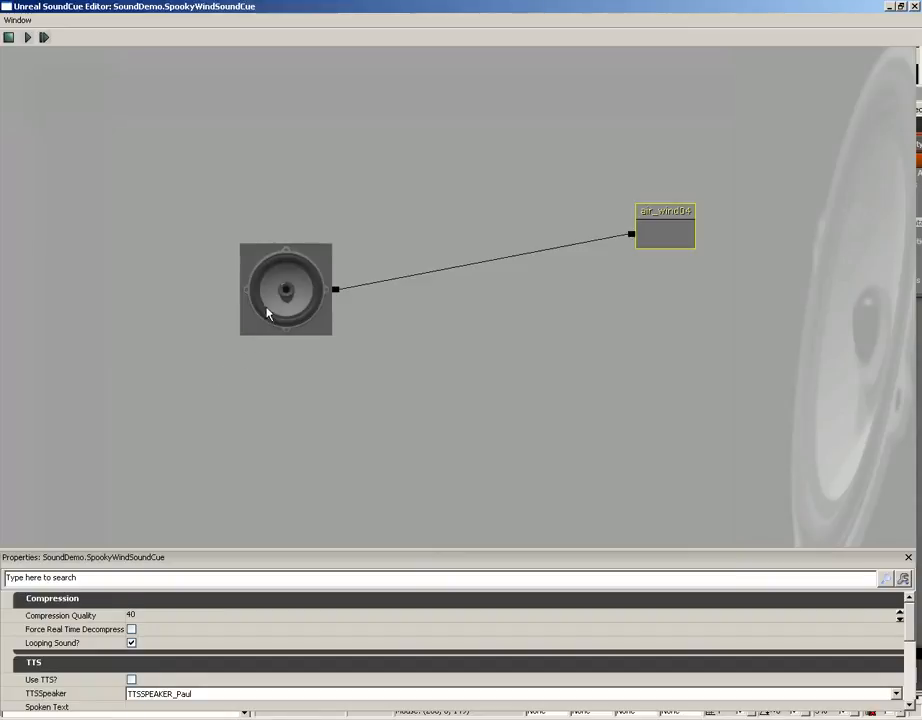
pyautogui.rightClick(441, 214)
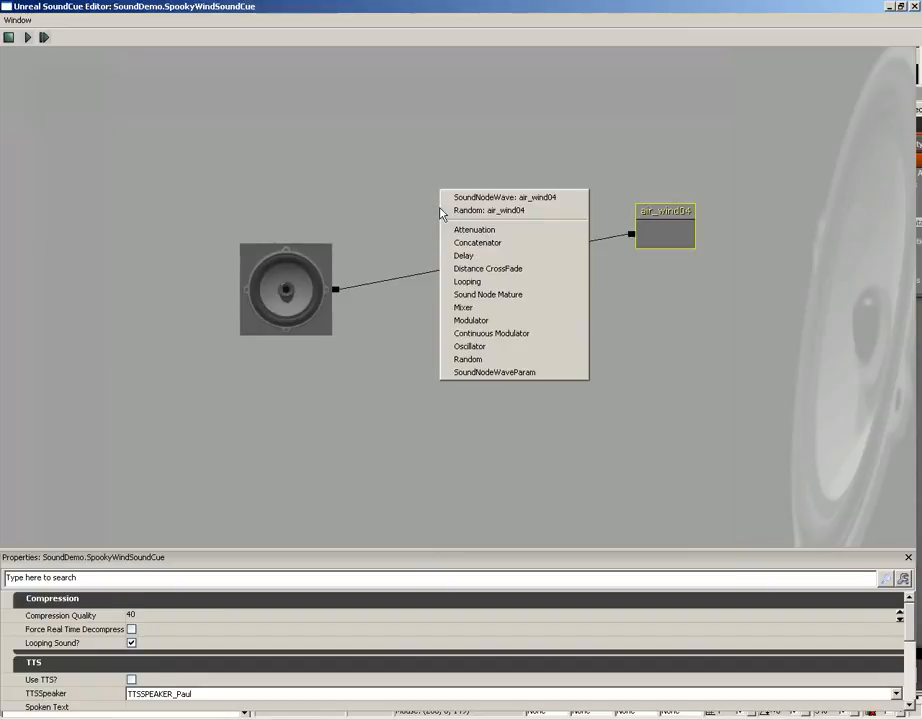
pyautogui.click(479, 282)
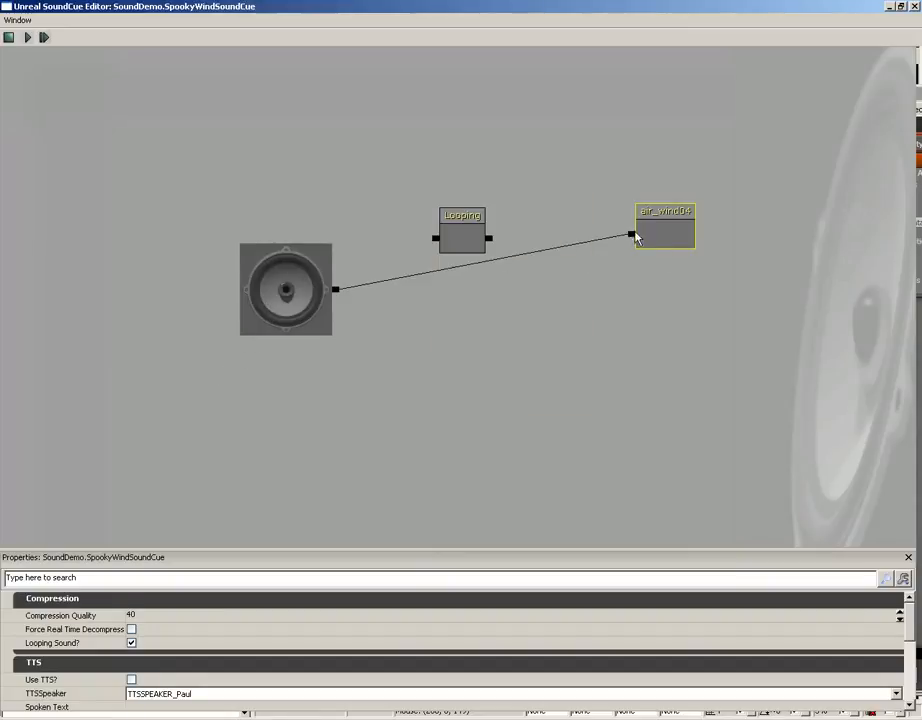
pyautogui.moveTo(636, 236); pyautogui.dragTo(336, 289)
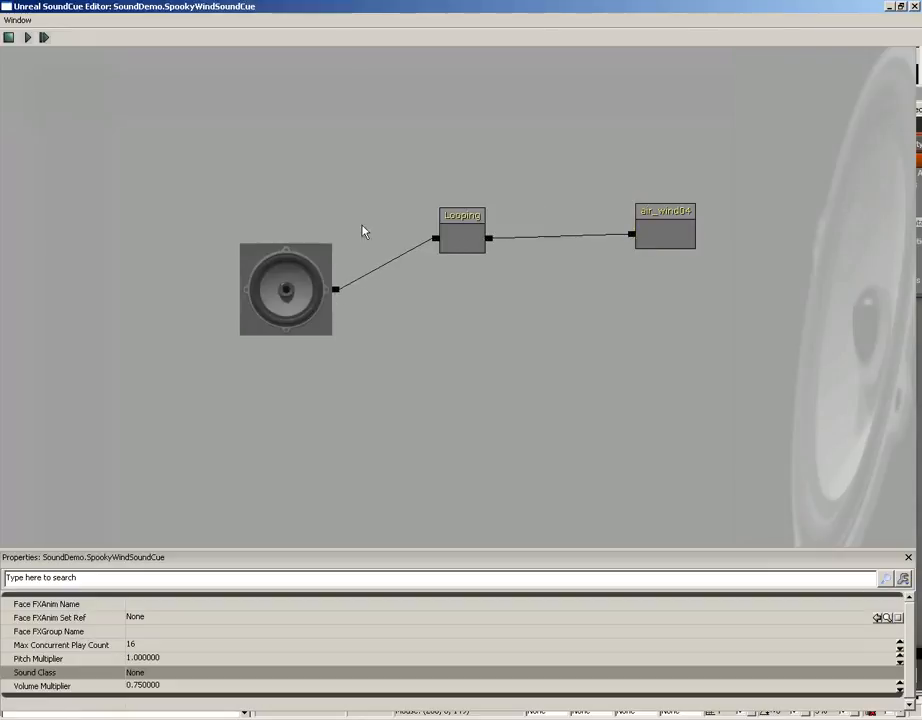
# Play the SoundCue to preview it and bring the Content Browser back into view
pyautogui.click(46, 37)
pyautogui.click(917, 12)
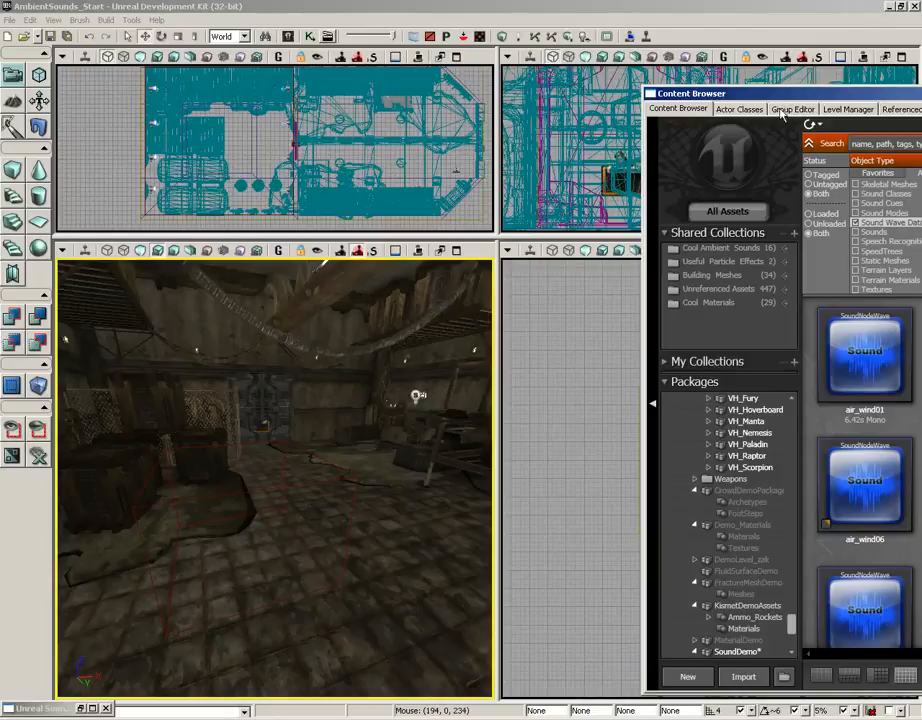
pyautogui.moveTo(748, 97); pyautogui.dragTo(198, 52)
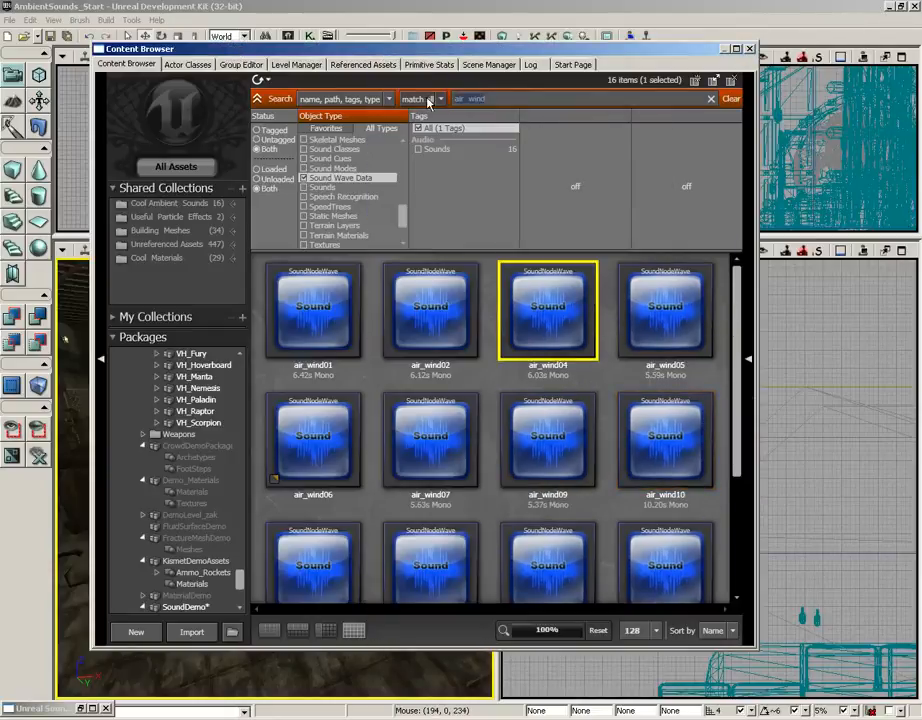
# Search for "murmur" sounds and select murmur_squeek01, murmur_metalB05 and murmur_metalB07 together
pyautogui.write('murmur')
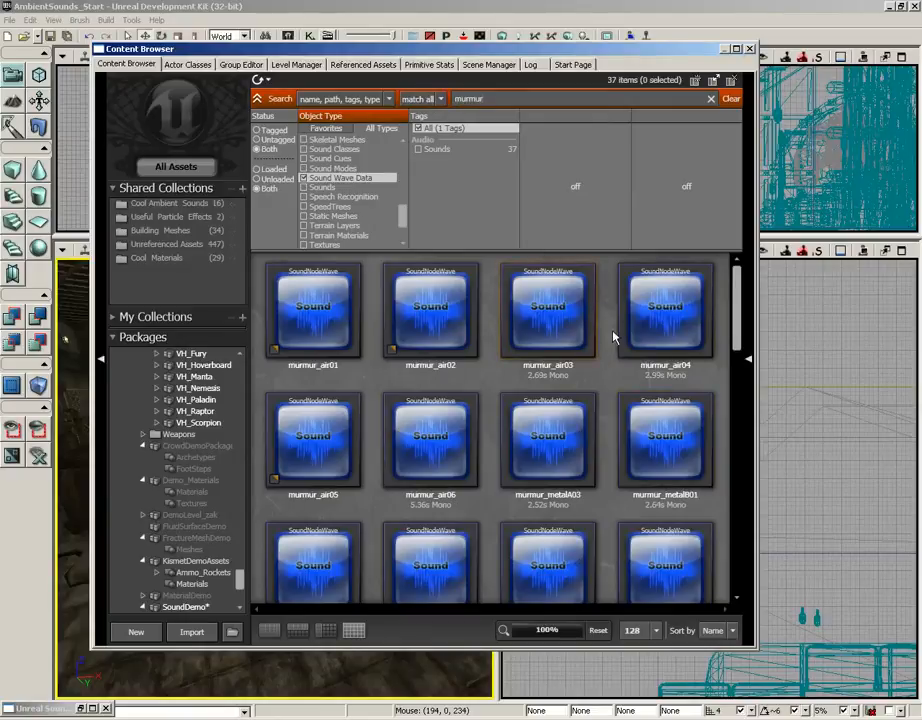
pyautogui.click(672, 316)
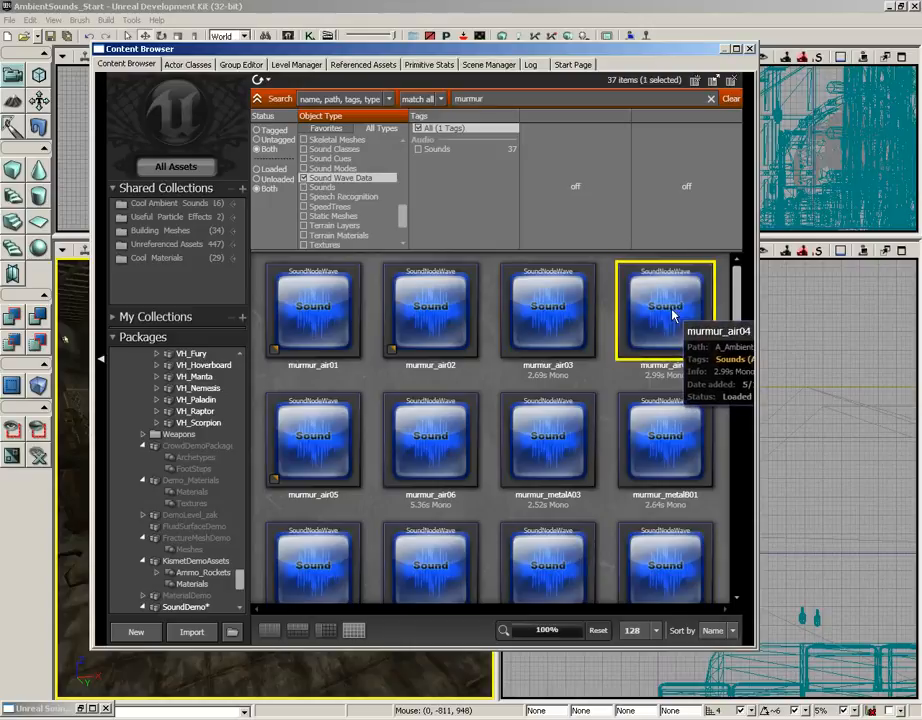
pyautogui.moveTo(737, 323); pyautogui.dragTo(737, 378)
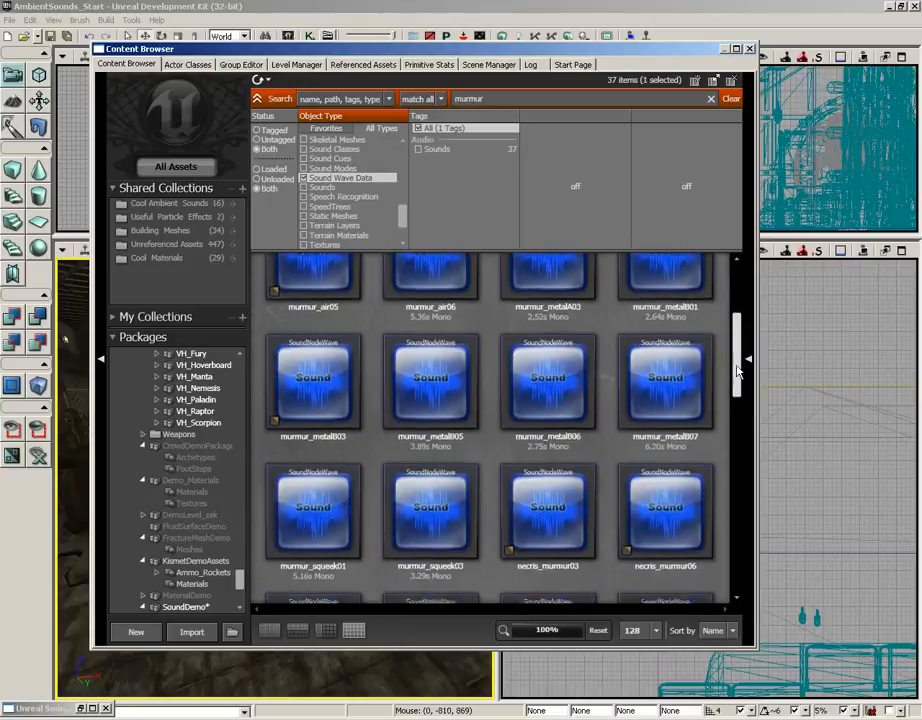
pyautogui.click(666, 386)
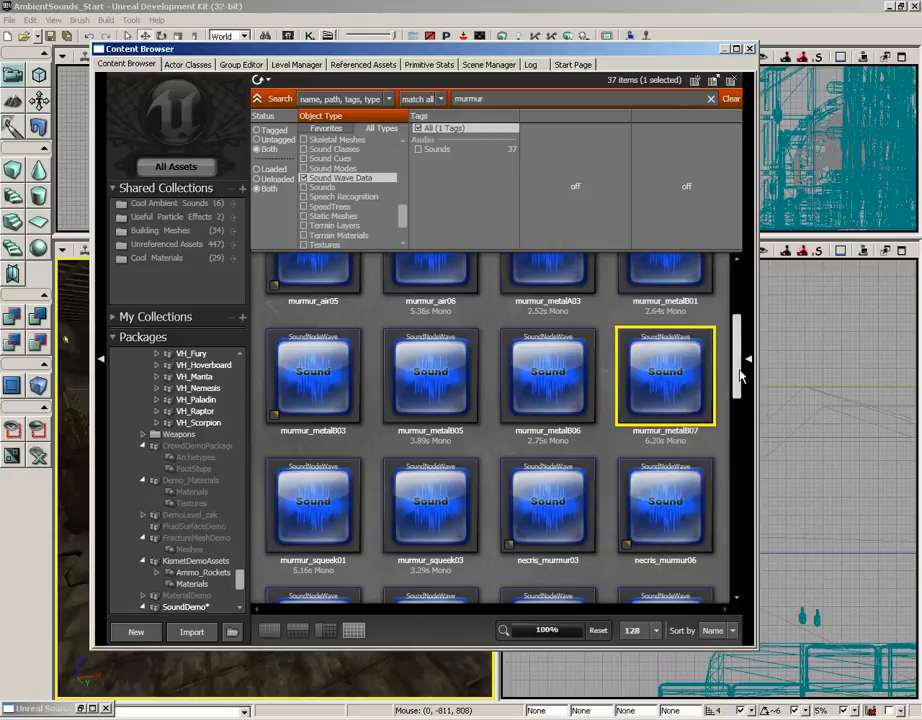
pyautogui.moveTo(740, 380); pyautogui.dragTo(740, 548)
pyautogui.moveTo(739, 557); pyautogui.dragTo(738, 382)
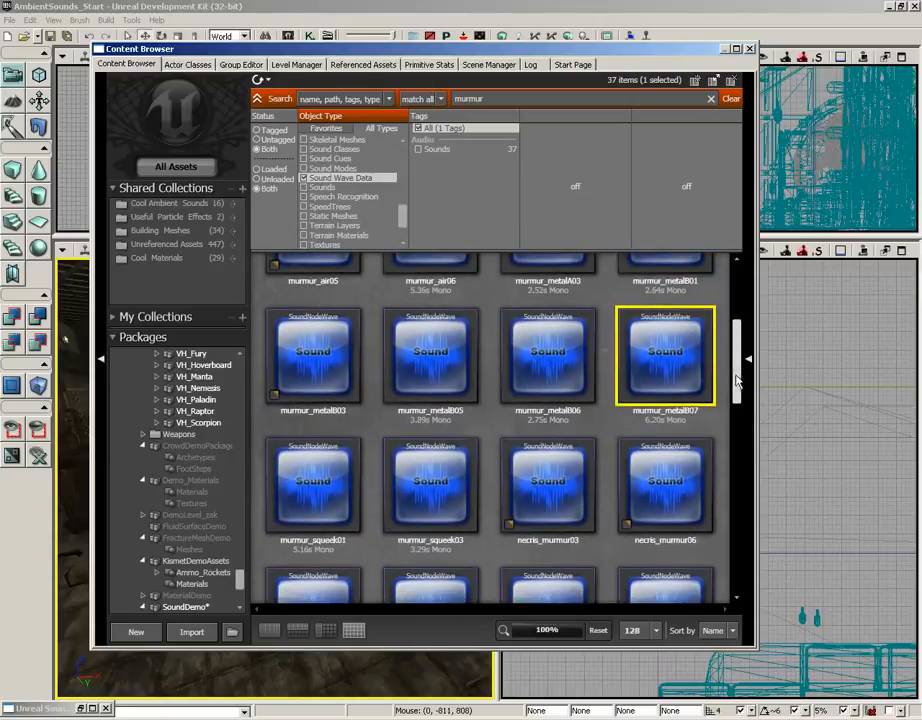
pyautogui.click(323, 490)
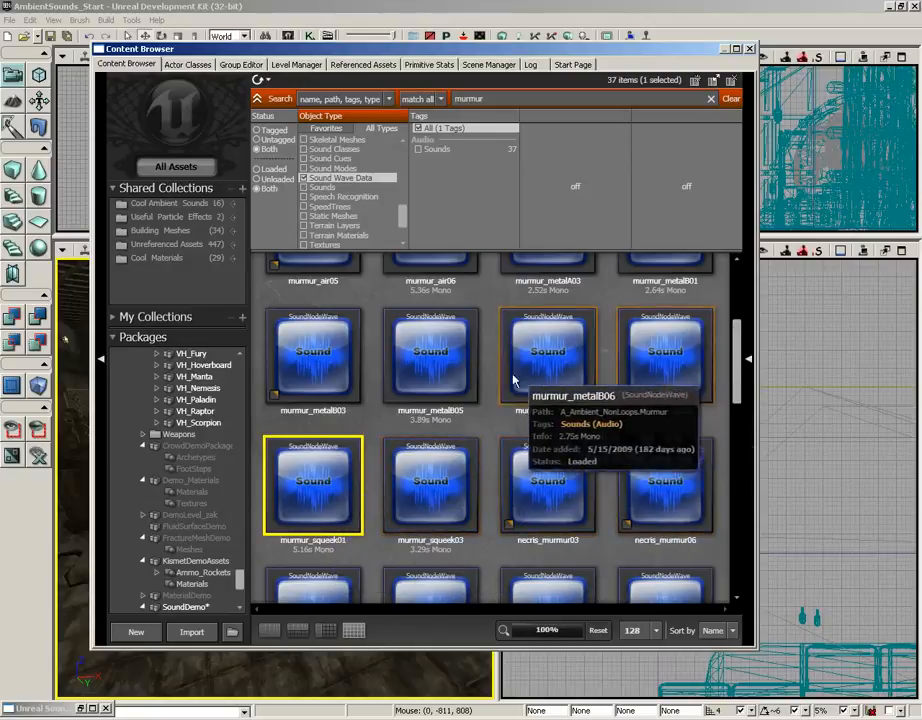
pyautogui.keyDown('ctrl'); pyautogui.click(443, 372); pyautogui.keyUp('ctrl')
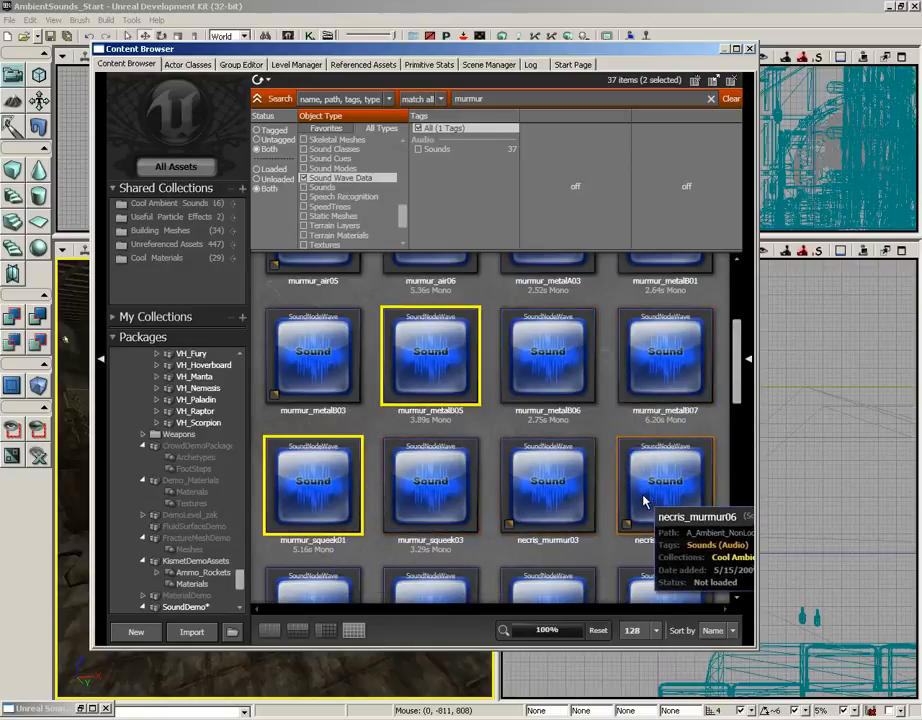
pyautogui.keyDown('ctrl'); pyautogui.click(686, 393); pyautogui.keyUp('ctrl')
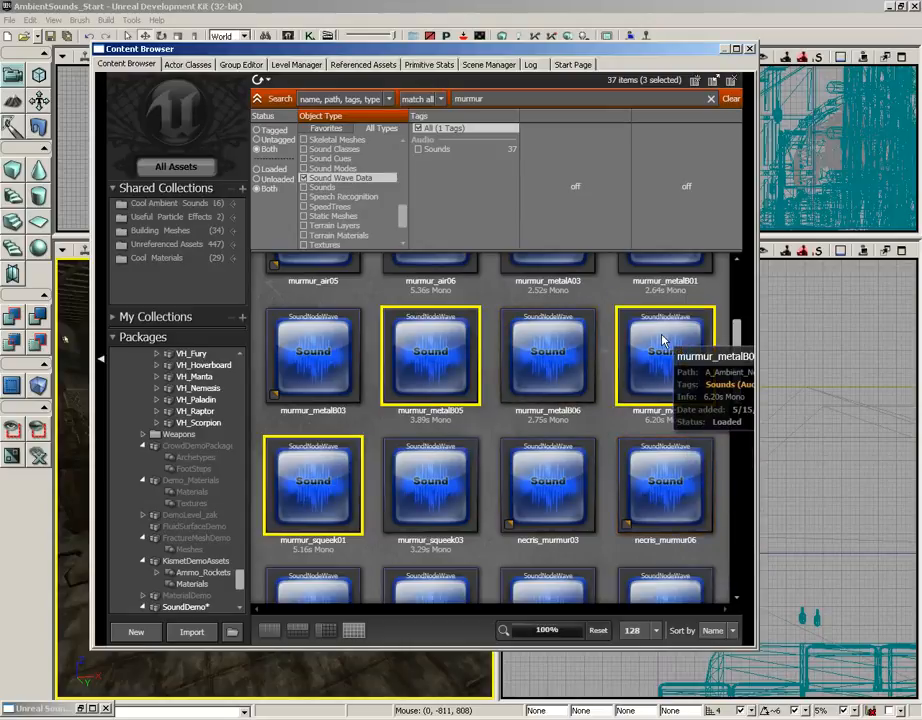
pyautogui.scroll(3, 736, 340)
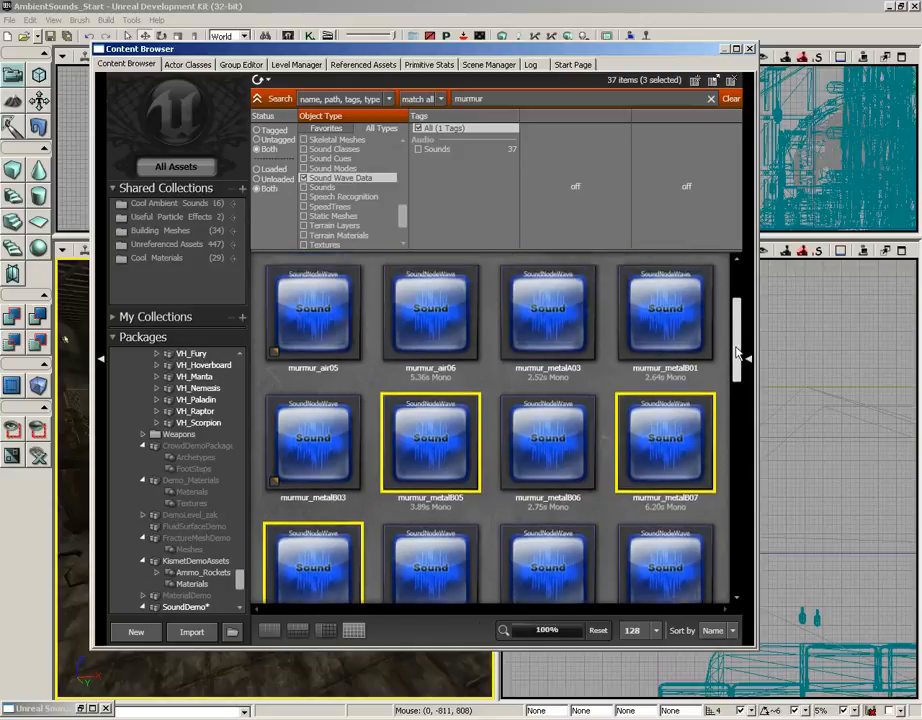
# Add murmur_metalA03 to the murmur selection and place all four murmur wave nodes in the SoundCue
pyautogui.moveTo(736, 337); pyautogui.dragTo(736, 332)
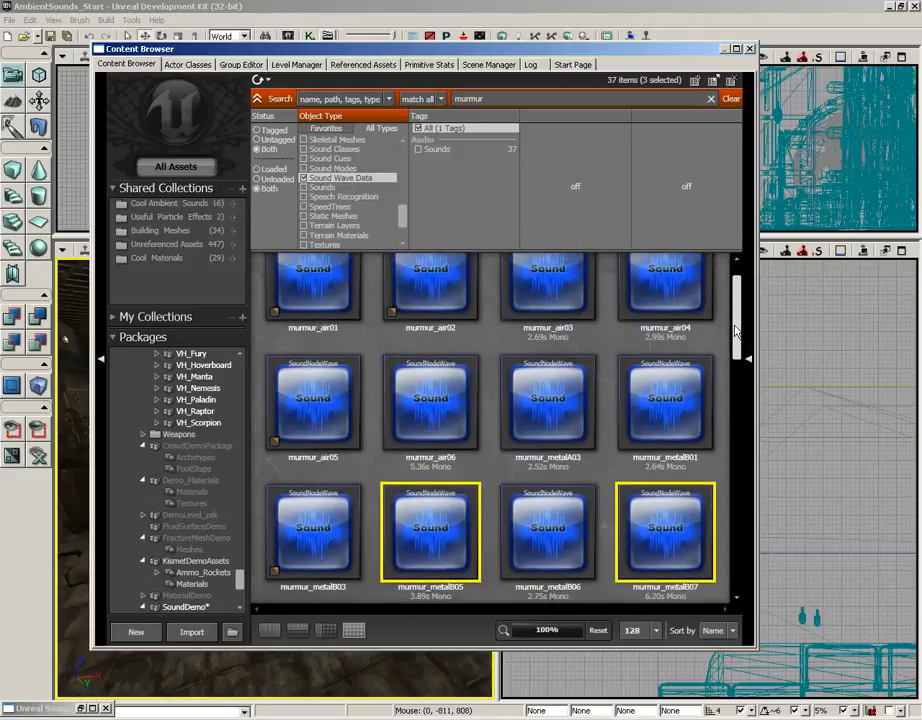
pyautogui.keyDown('ctrl'); pyautogui.click(549, 432); pyautogui.keyUp('ctrl')
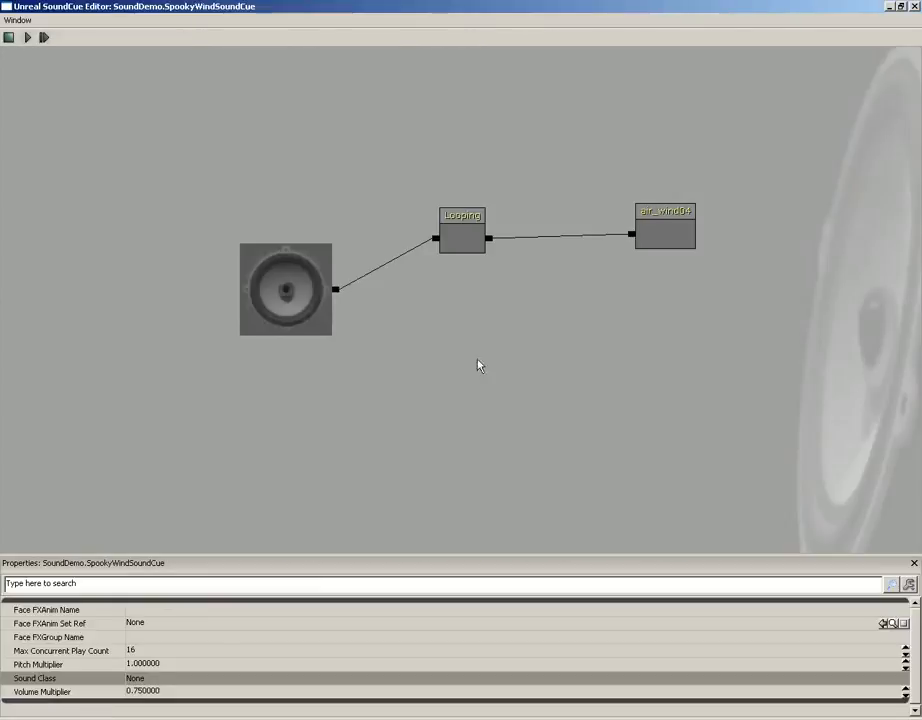
pyautogui.rightClick(605, 342)
pyautogui.click(640, 344)
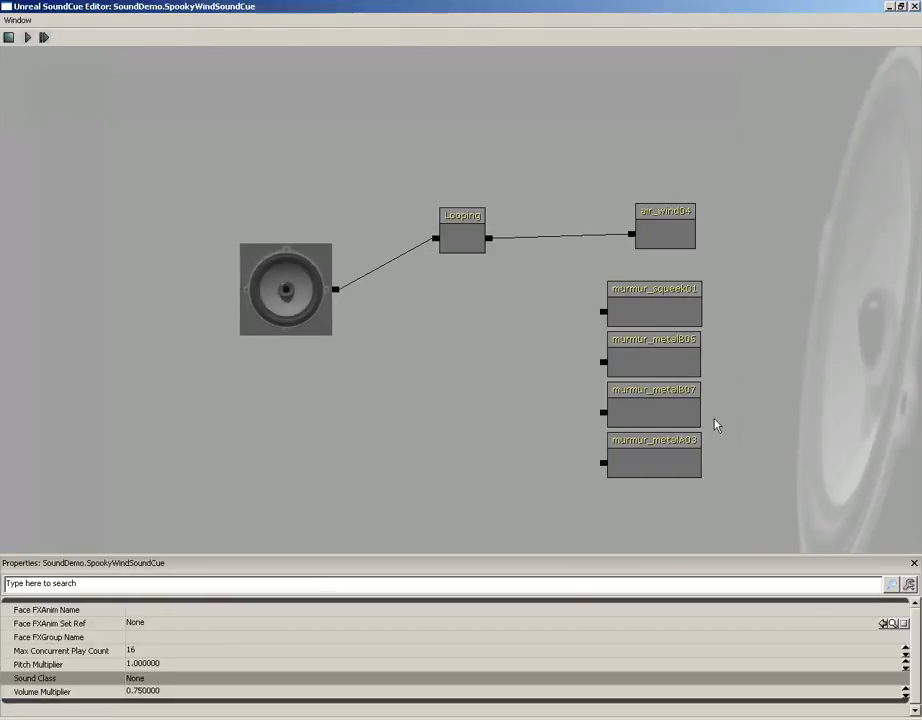
# Select each of the four murmur wave nodes in turn to inspect them
pyautogui.click(658, 316)
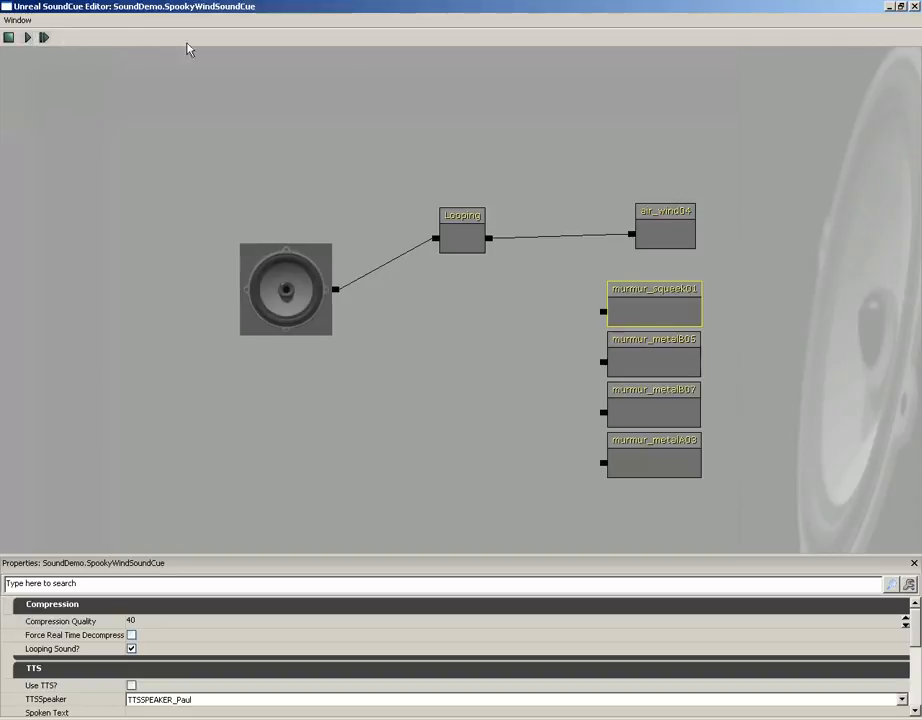
pyautogui.click(625, 357)
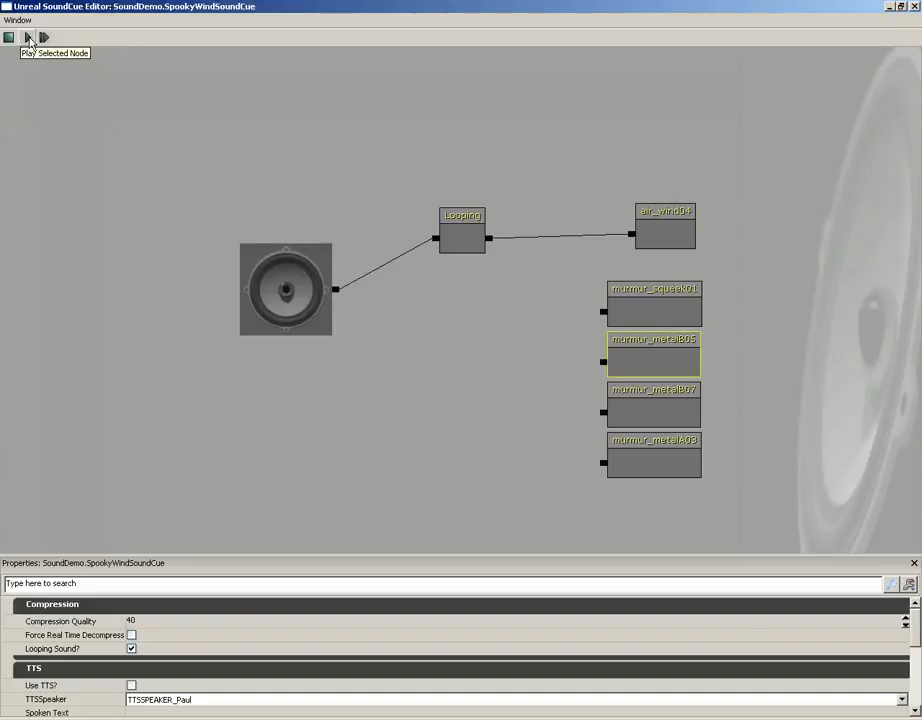
pyautogui.click(658, 410)
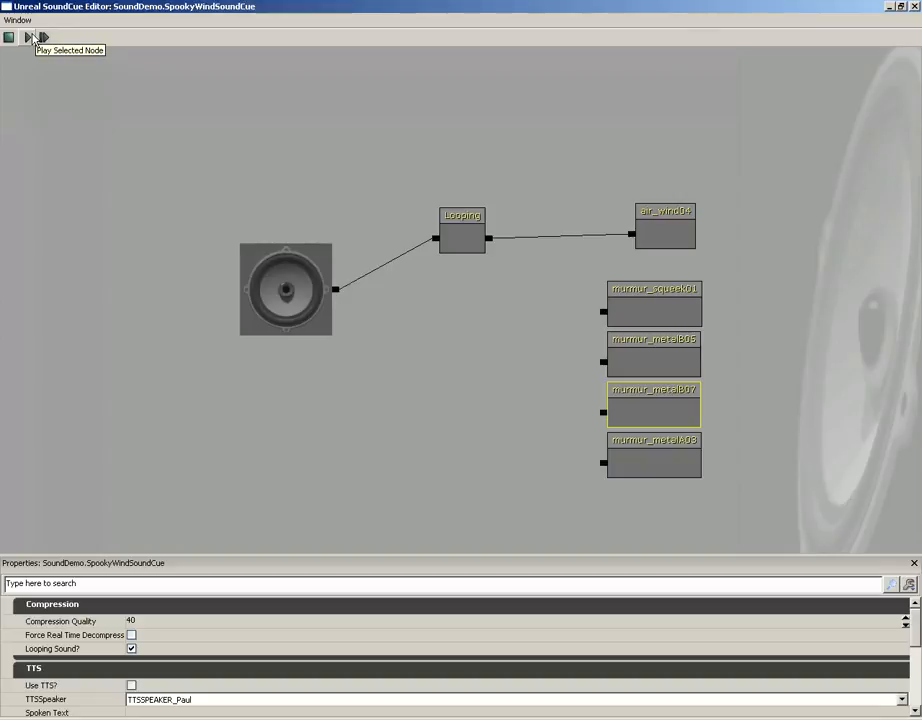
pyautogui.click(638, 457)
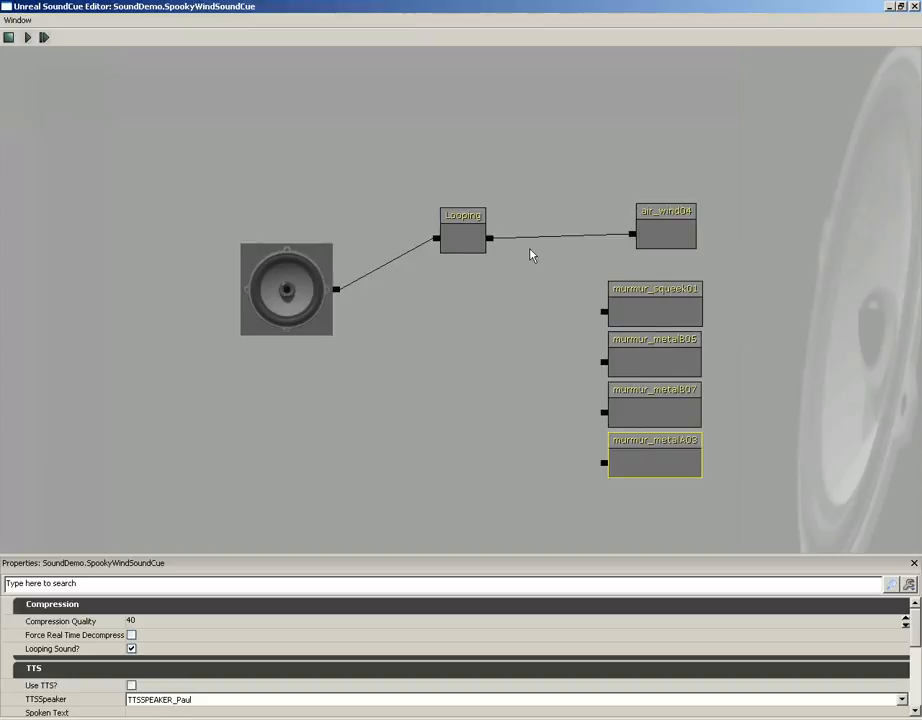
# Add a Random node beside the murmur waves and give it two extra inputs, four in total
pyautogui.rightClick(519, 372)
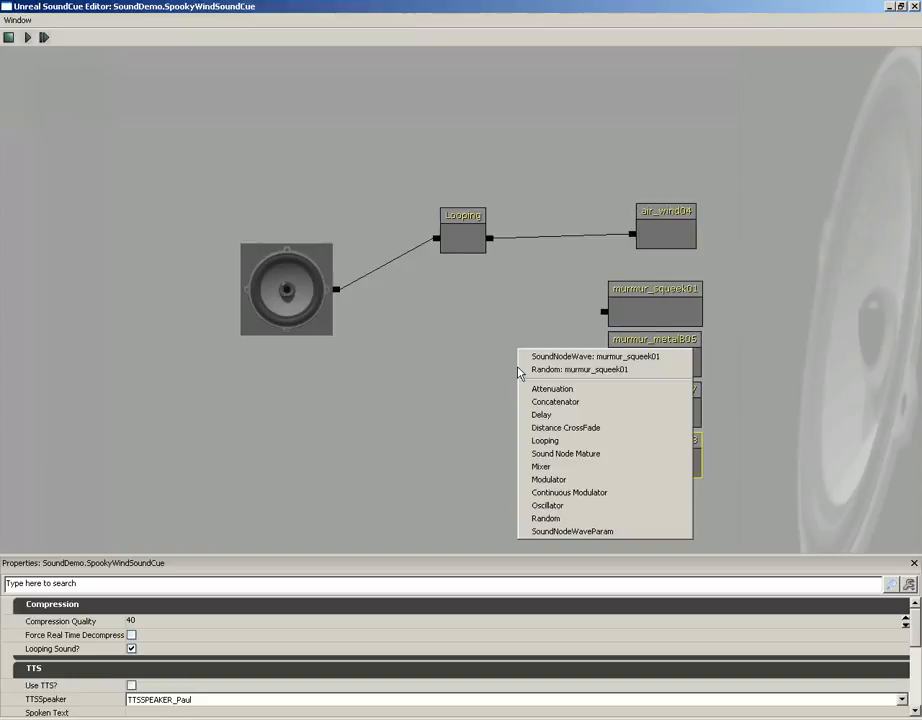
pyautogui.click(557, 518)
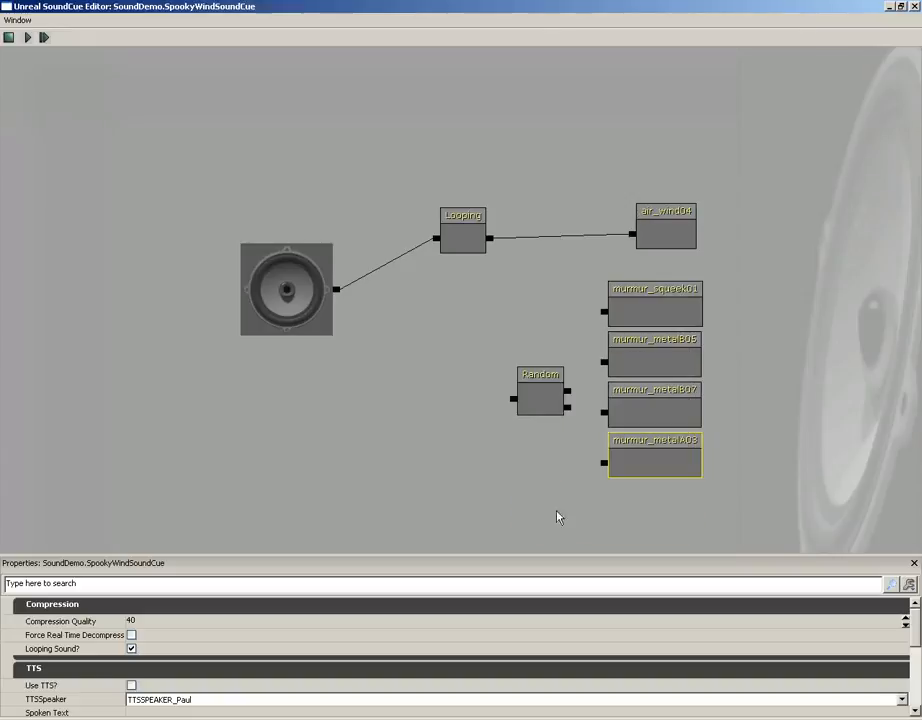
pyautogui.rightClick(540, 374)
pyautogui.click(562, 381)
pyautogui.rightClick(539, 373)
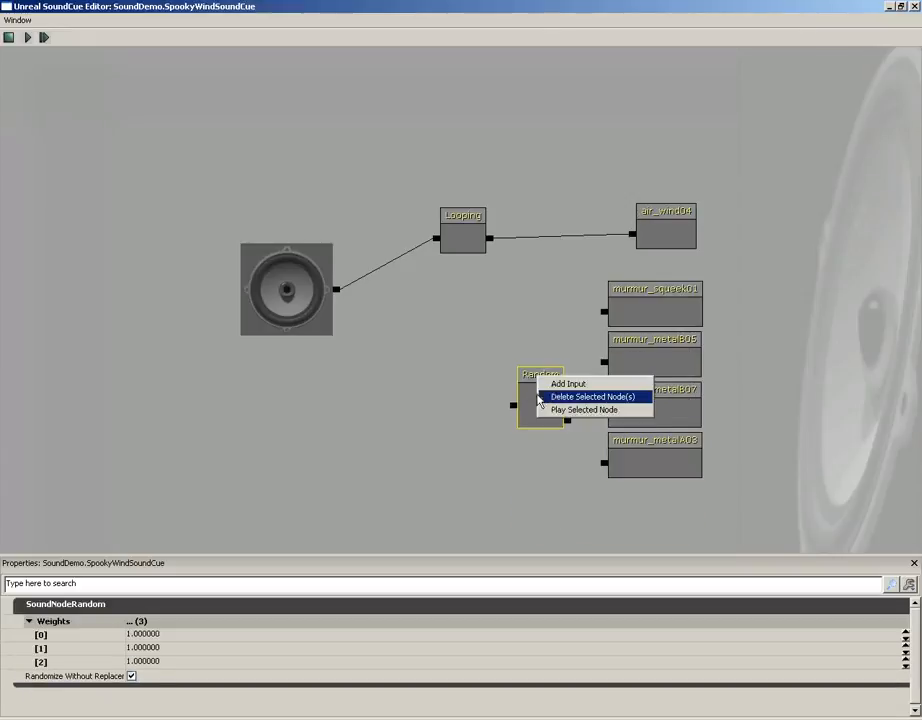
pyautogui.click(558, 382)
# Connect the Random node's four inputs to murmur_squeek01, murmur_metalB05, murmur_metalB07 and murmur_metalA03
pyautogui.moveTo(541, 401); pyautogui.dragTo(604, 313)
pyautogui.moveTo(519, 382); pyautogui.dragTo(604, 362)
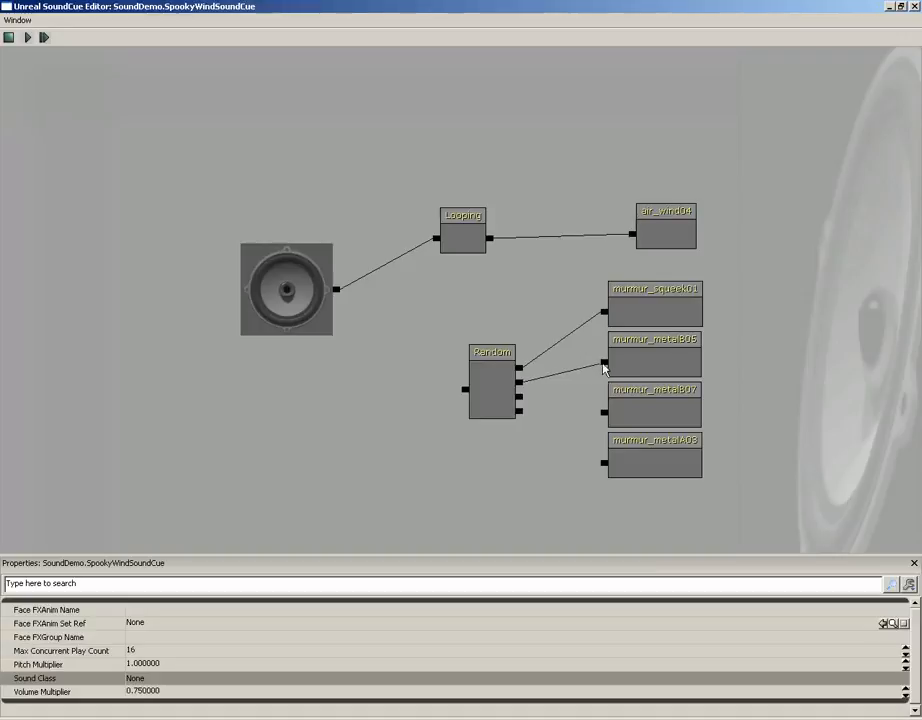
pyautogui.moveTo(519, 397); pyautogui.dragTo(604, 411)
pyautogui.moveTo(519, 411); pyautogui.dragTo(604, 463)
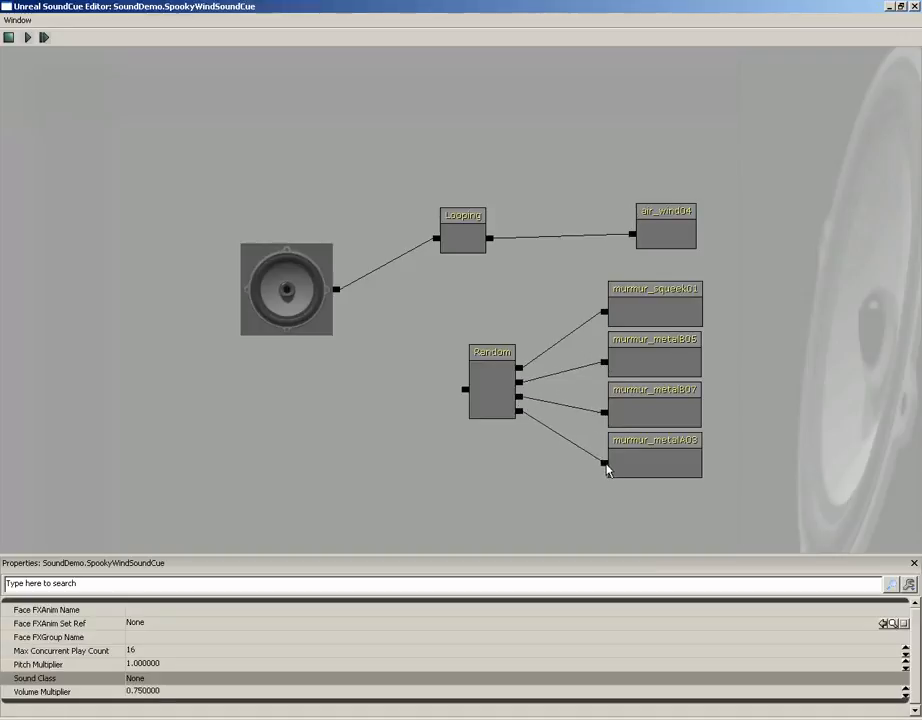
# Move the Random and murmur group and the Looping and air_wind04 pair further right to make space
pyautogui.keyDown('ctrl'); pyautogui.keyDown('alt'); pyautogui.moveTo(463, 278); pyautogui.dragTo(650, 471); pyautogui.keyUp('alt'); pyautogui.keyUp('ctrl')
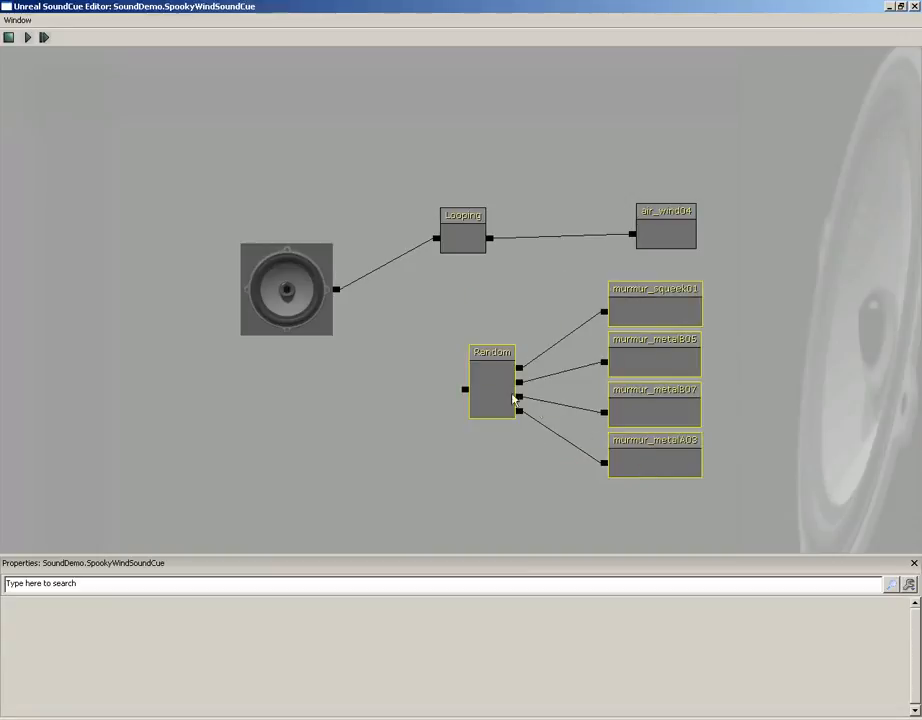
pyautogui.moveTo(494, 390); pyautogui.dragTo(576, 393)
pyautogui.click(577, 391)
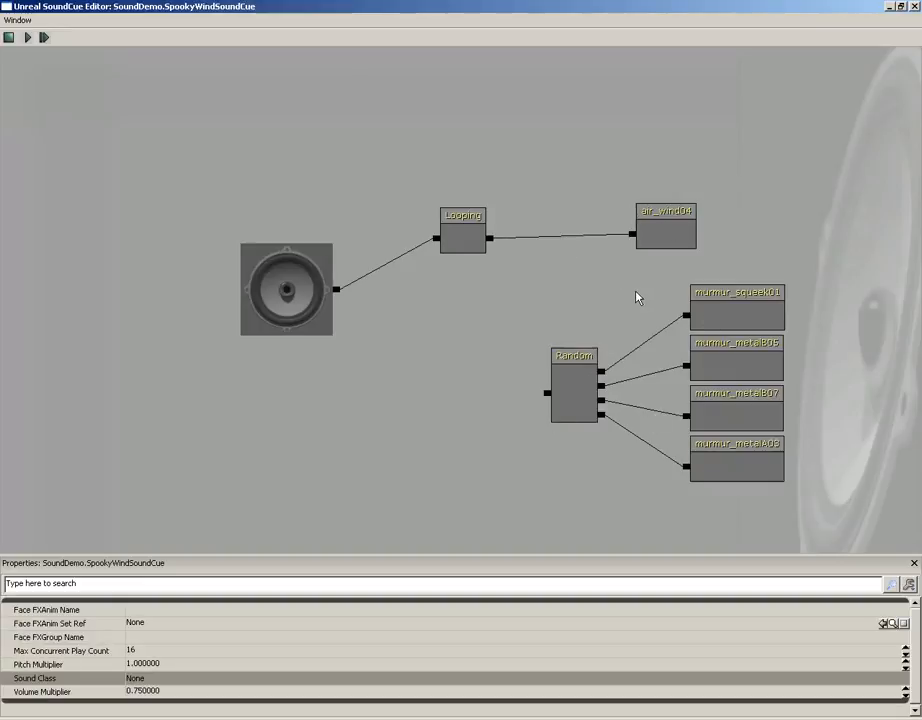
pyautogui.keyDown('ctrl'); pyautogui.keyDown('alt'); pyautogui.moveTo(434, 167); pyautogui.dragTo(676, 267); pyautogui.keyUp('alt'); pyautogui.keyUp('ctrl')
pyautogui.keyDown('ctrl'); pyautogui.moveTo(470, 230); pyautogui.dragTo(561, 223); pyautogui.keyUp('ctrl')
pyautogui.click(638, 232)
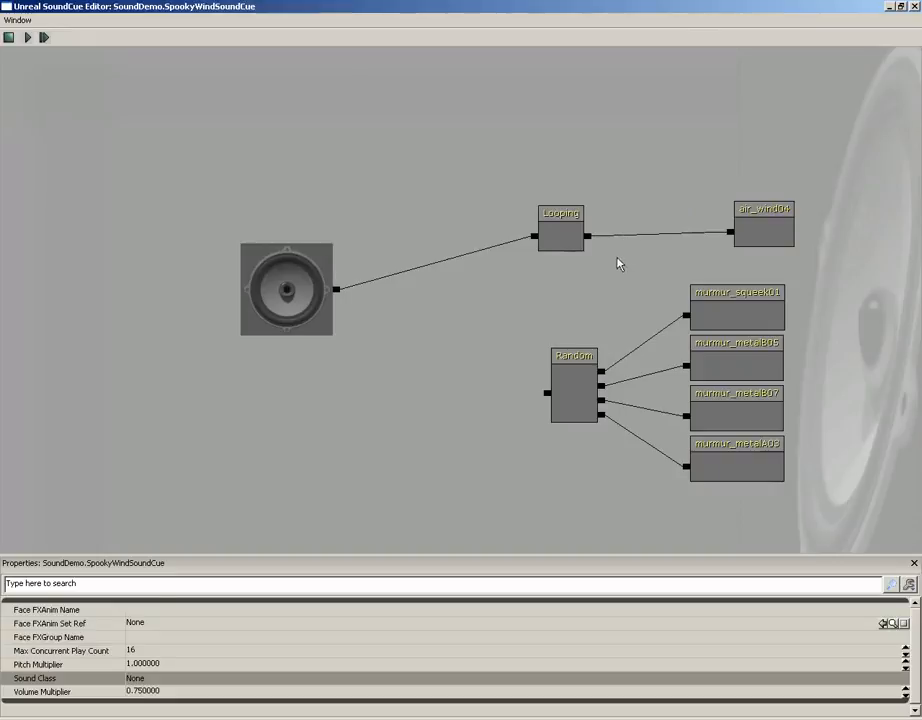
pyautogui.click(595, 237)
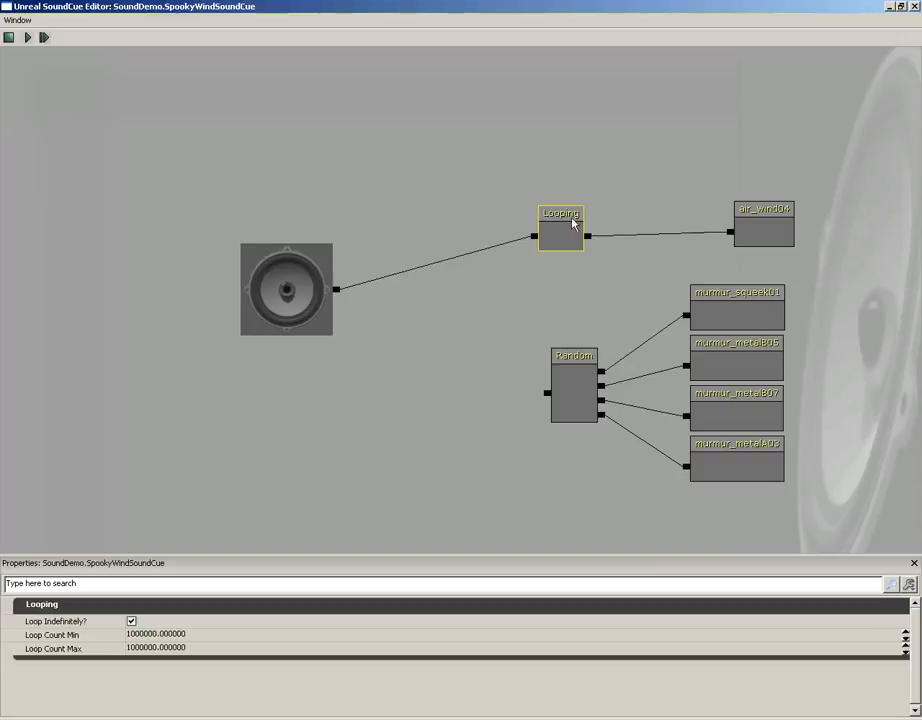
pyautogui.moveTo(574, 217)
pyautogui.mouseDown()
pyautogui.moveTo(599, 156)
pyautogui.moveTo(546, 194)
pyautogui.moveTo(575, 178)
pyautogui.moveTo(577, 201)
pyautogui.mouseUp()
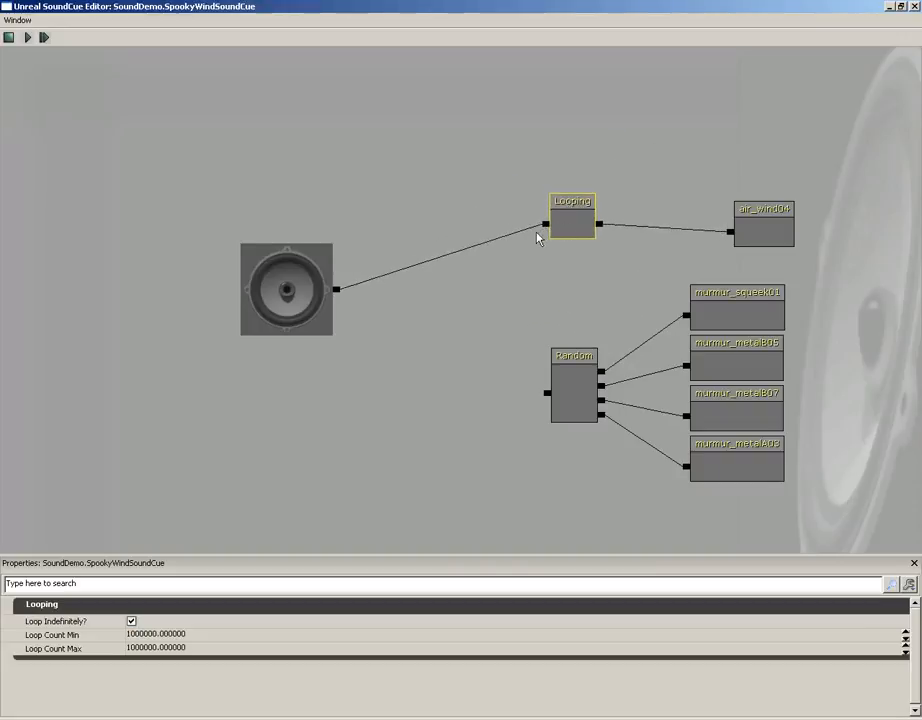
# Break the output's link to Looping and add a Mixer feeding the output from both Looping and Random branches
pyautogui.keyDown('ctrl'); pyautogui.keyDown('alt'); pyautogui.moveTo(480, 131); pyautogui.dragTo(772, 272); pyautogui.keyUp('alt'); pyautogui.keyUp('ctrl')
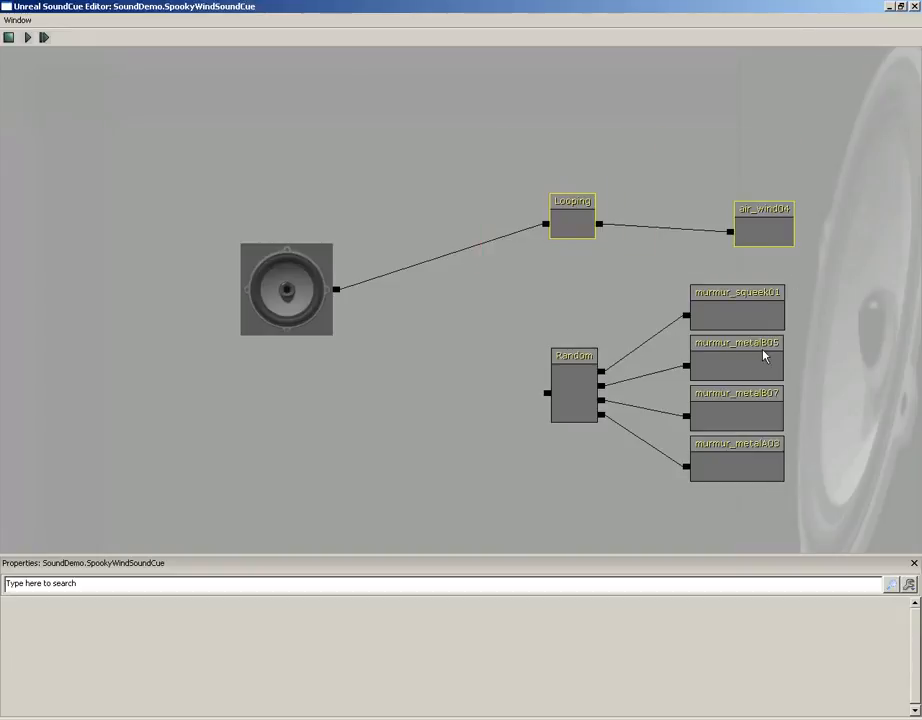
pyautogui.keyDown('alt'); pyautogui.click(546, 226); pyautogui.keyUp('alt')
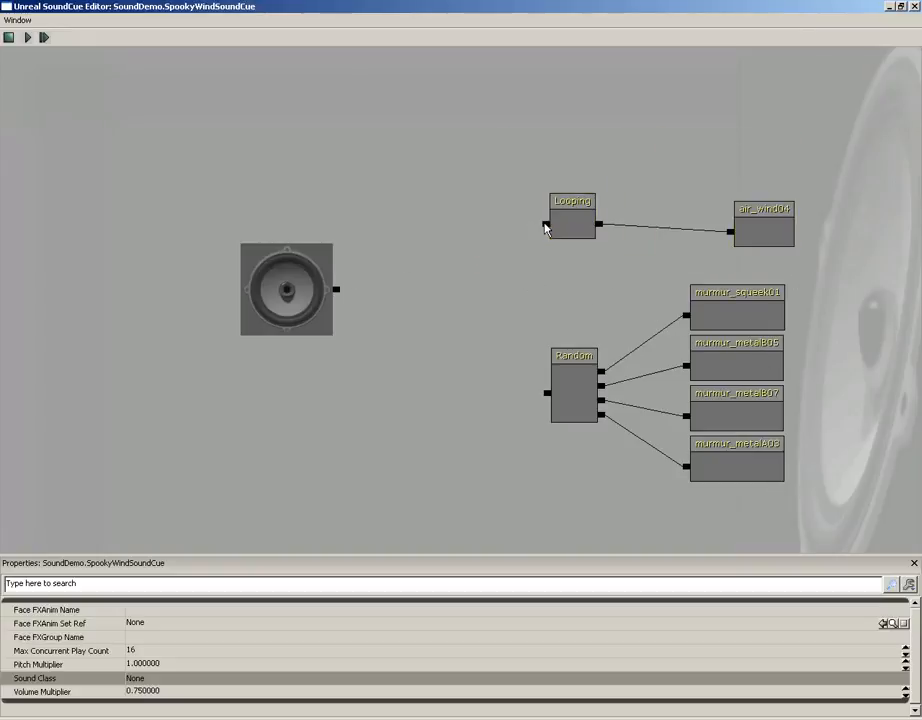
pyautogui.rightClick(443, 303)
pyautogui.click(494, 399)
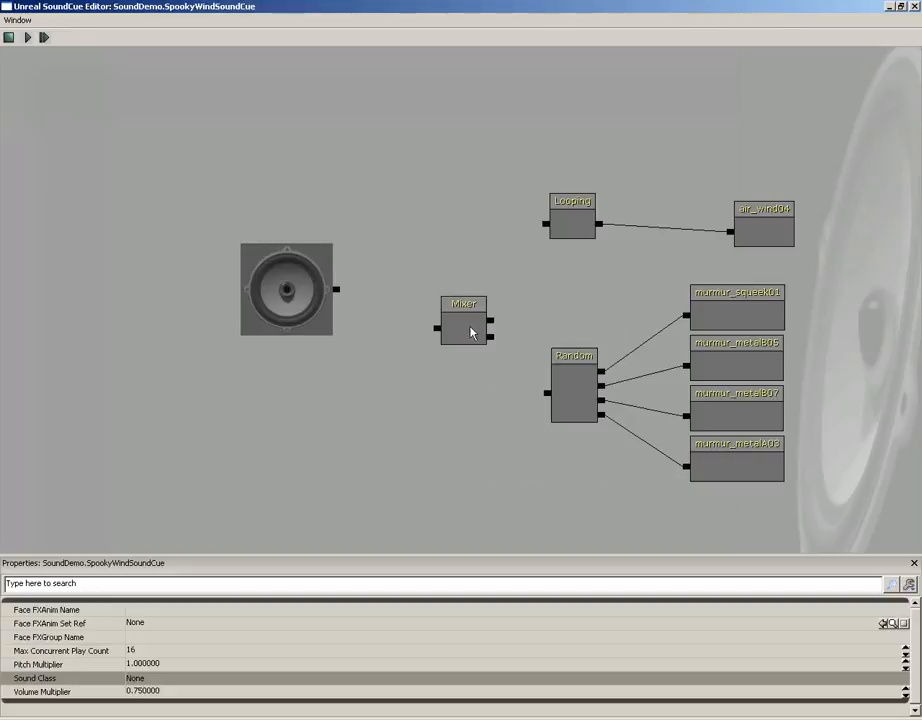
pyautogui.moveTo(470, 332); pyautogui.dragTo(545, 225)
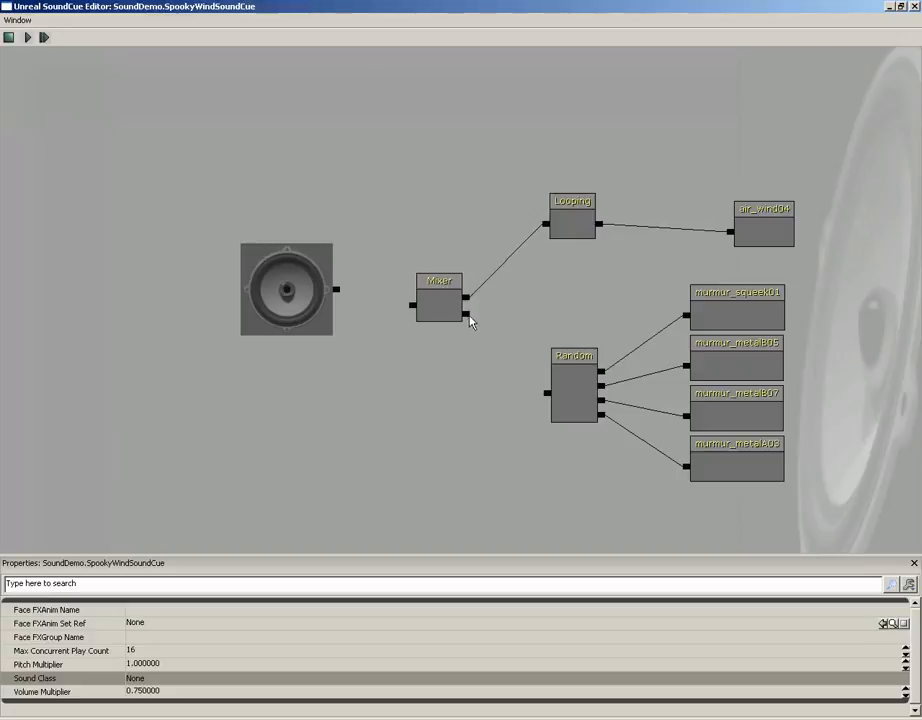
pyautogui.moveTo(466, 316); pyautogui.dragTo(538, 398)
pyautogui.moveTo(412, 306); pyautogui.dragTo(337, 292)
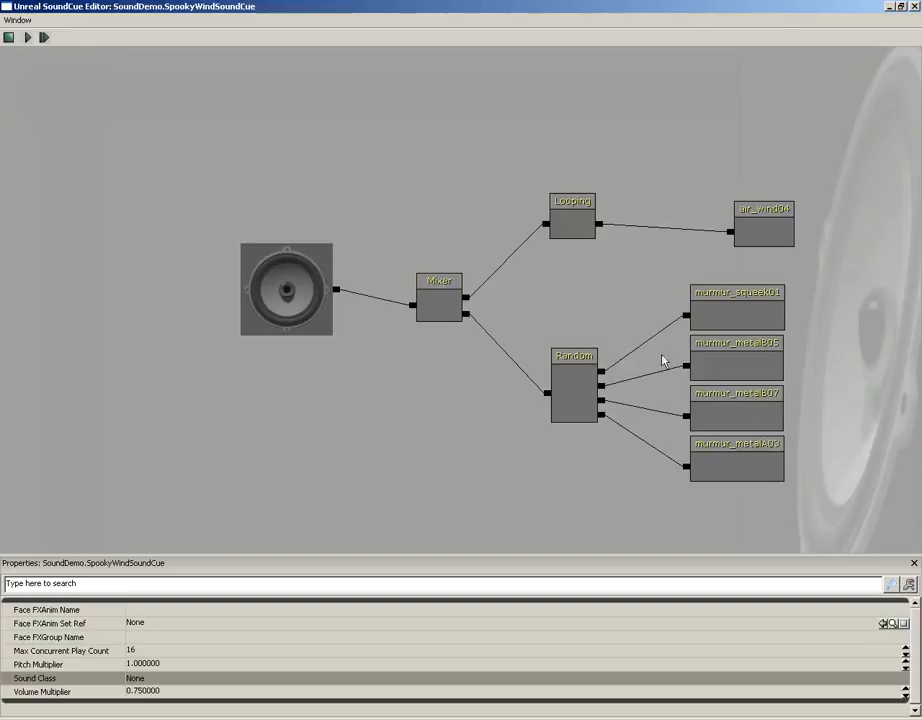
# Insert a second Looping node between the Mixer and the Random node
pyautogui.moveTo(571, 269); pyautogui.dragTo(738, 488)
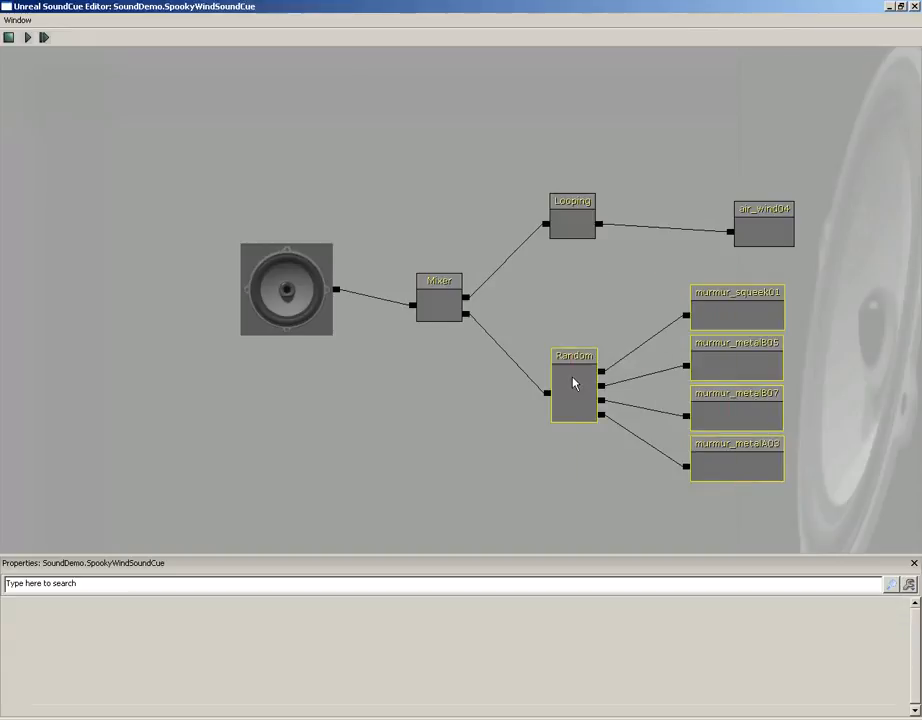
pyautogui.moveTo(574, 379); pyautogui.dragTo(674, 377)
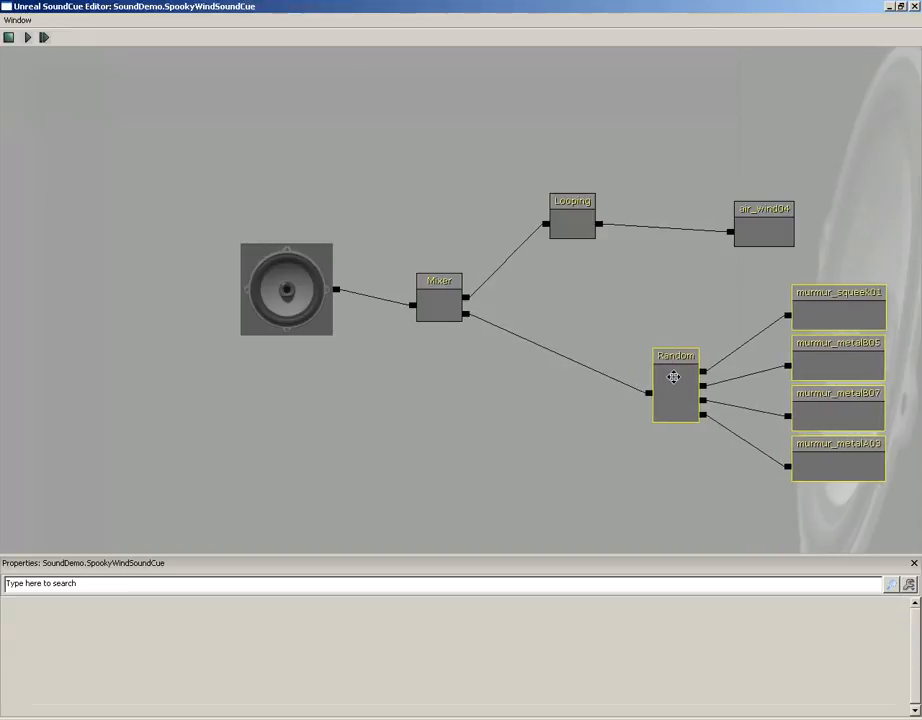
pyautogui.rightClick(522, 380)
pyautogui.click(539, 444)
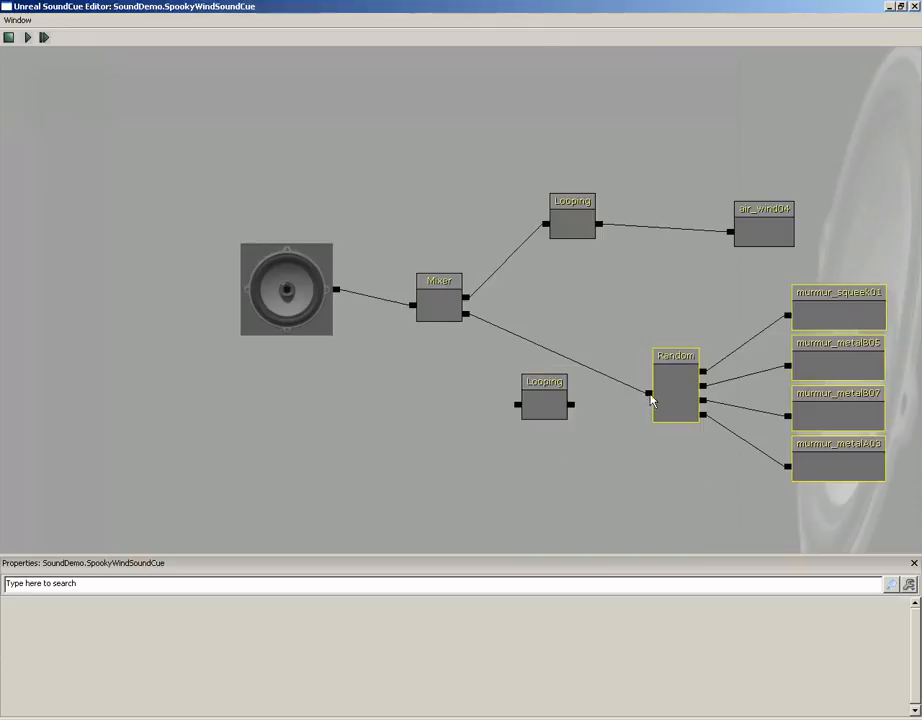
pyautogui.moveTo(650, 396); pyautogui.dragTo(468, 316)
pyautogui.click(545, 407)
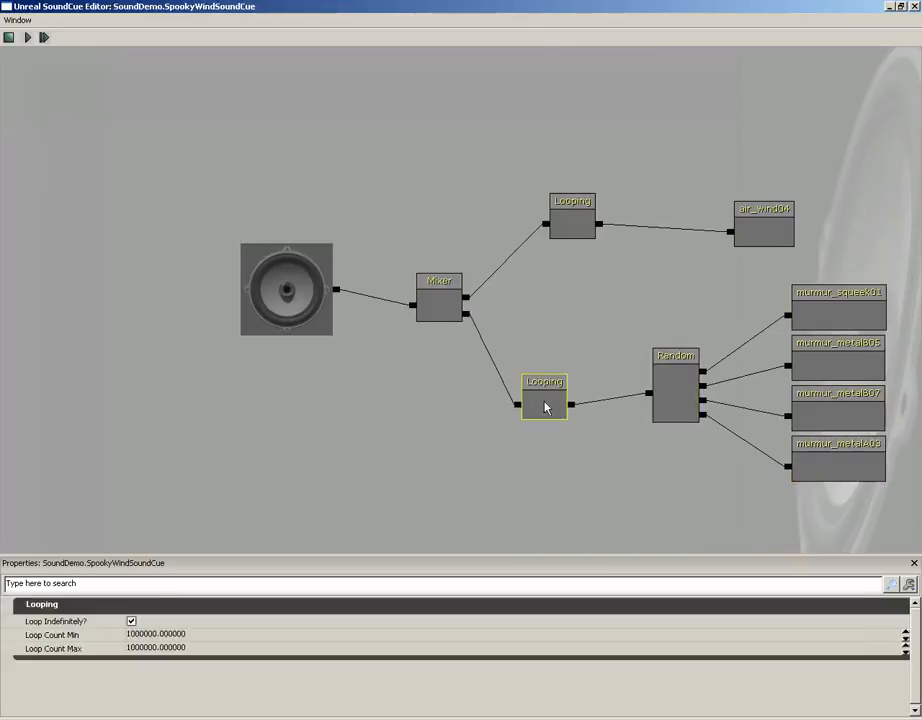
pyautogui.moveTo(545, 407); pyautogui.dragTo(548, 393)
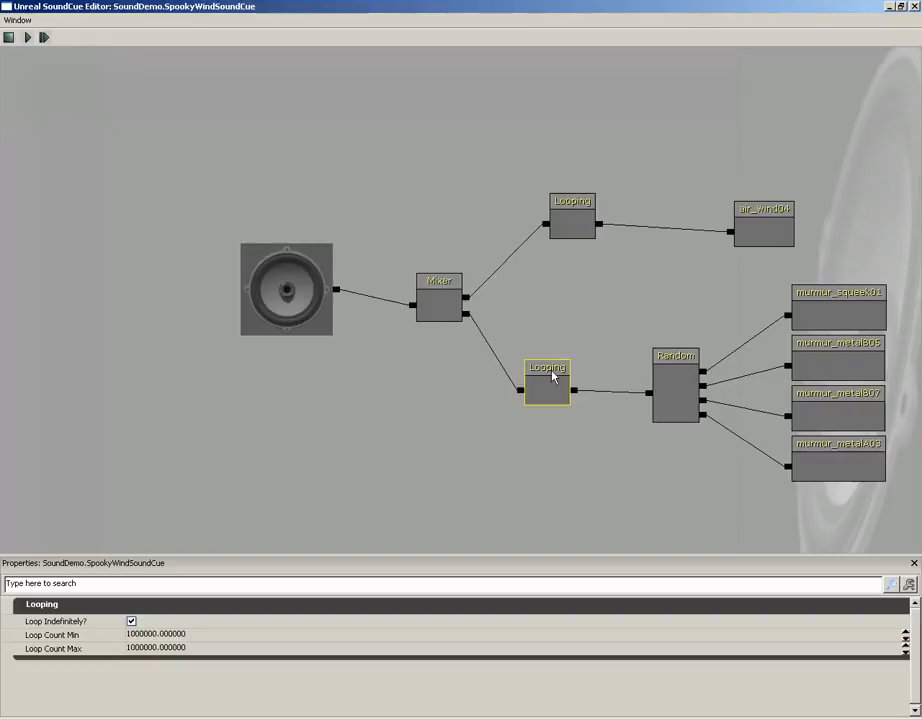
pyautogui.moveTo(553, 376); pyautogui.dragTo(507, 380)
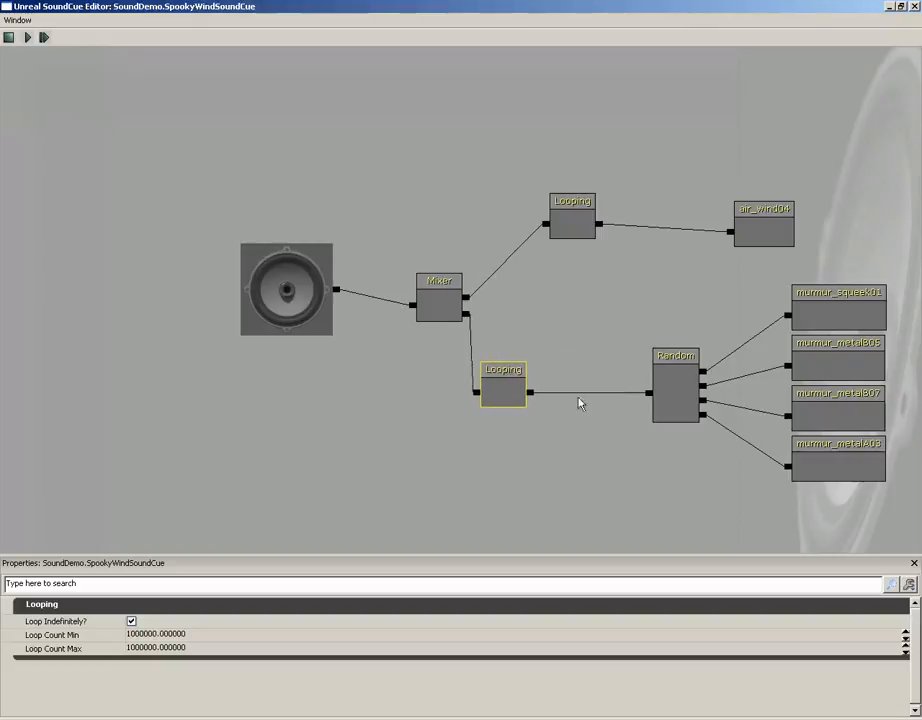
# Add a Delay node with Delay Min 3 and Delay Max 8, inserted between the second Looping and Random
pyautogui.rightClick(575, 424)
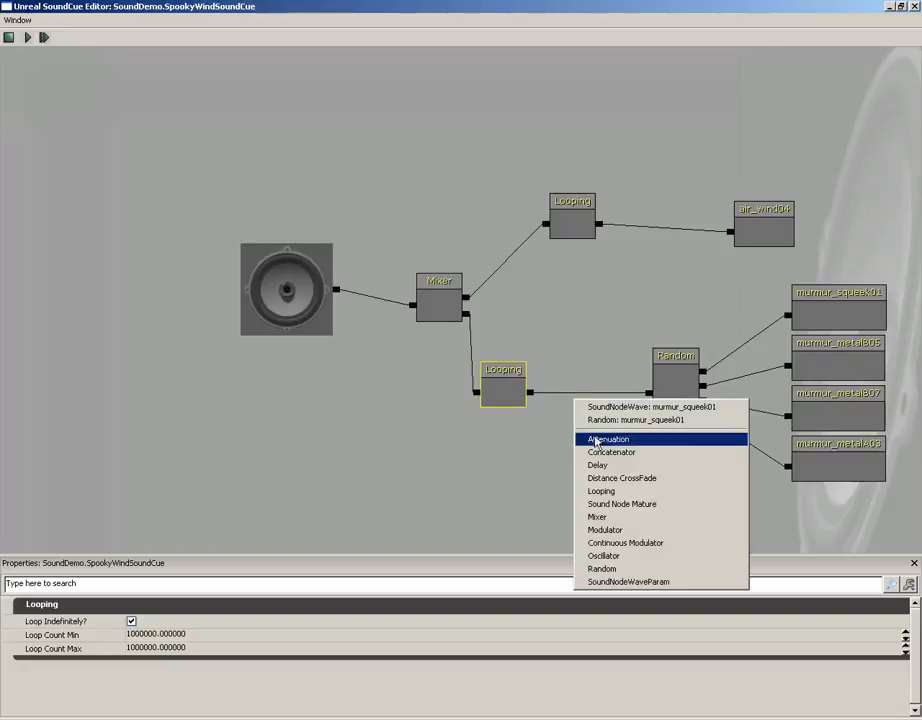
pyautogui.click(590, 465)
pyautogui.click(597, 443)
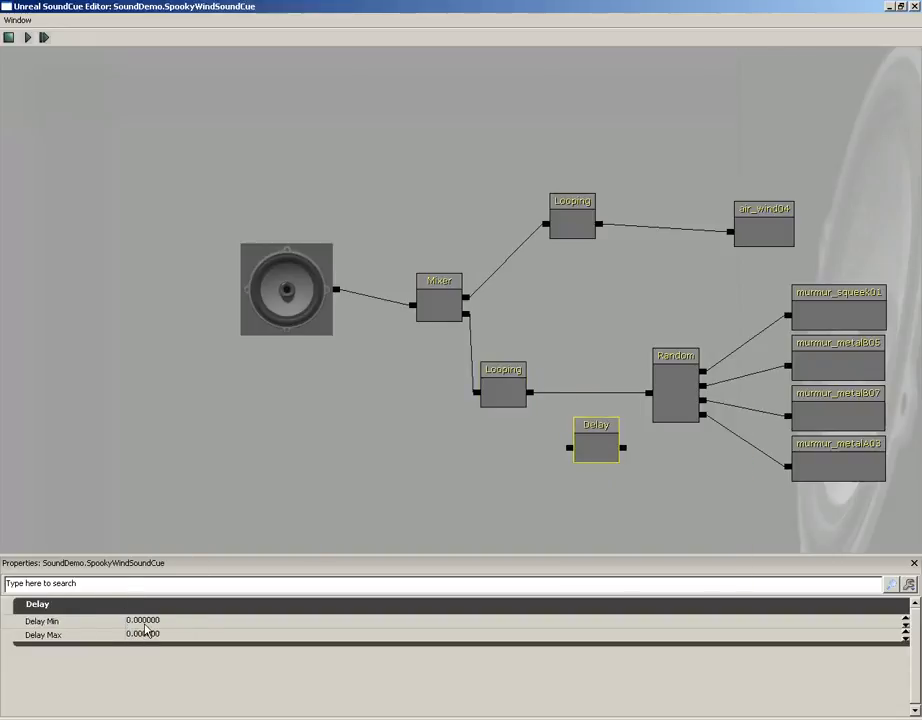
pyautogui.click(145, 621)
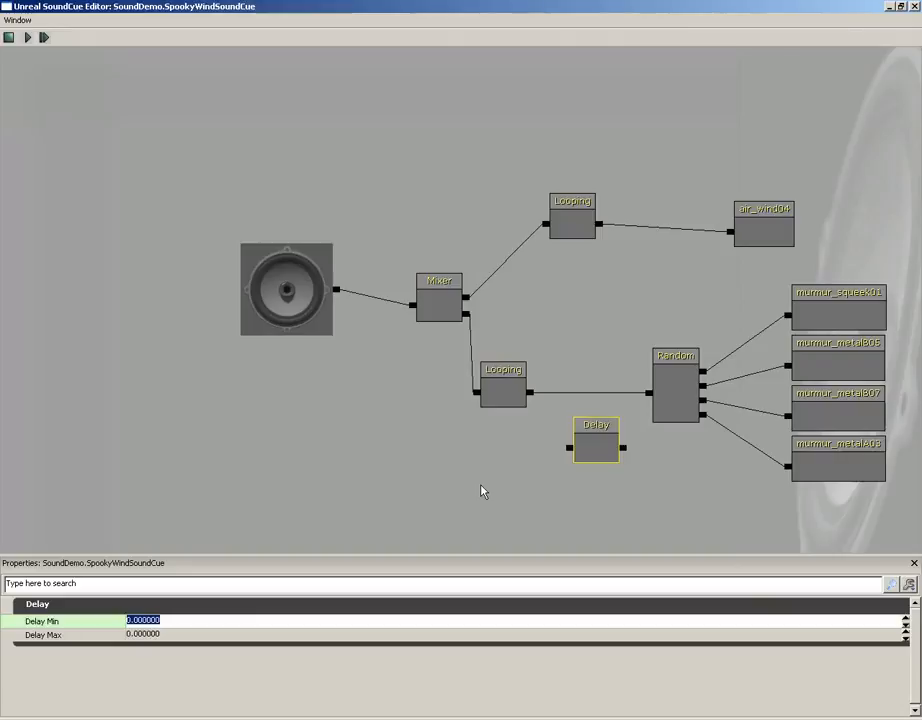
pyautogui.write('5')
pyautogui.press('Tab')
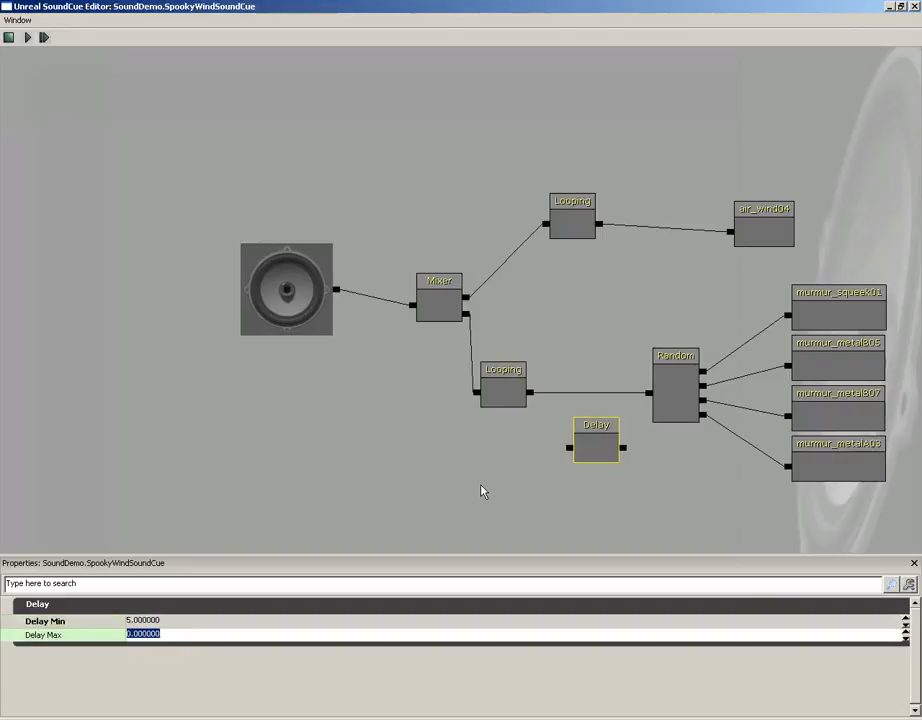
pyautogui.hotkey('shift', 'Tab')
pyautogui.write('3')
pyautogui.press('Tab')
pyautogui.write('8')
pyautogui.hotkey('shift', 'Tab')
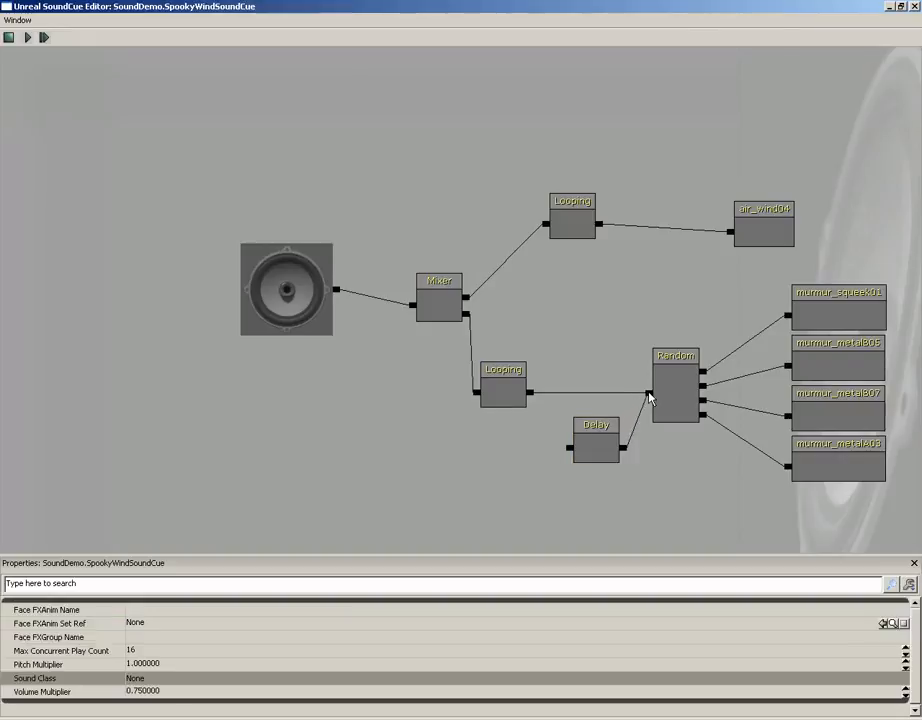
pyautogui.moveTo(569, 447); pyautogui.dragTo(531, 393)
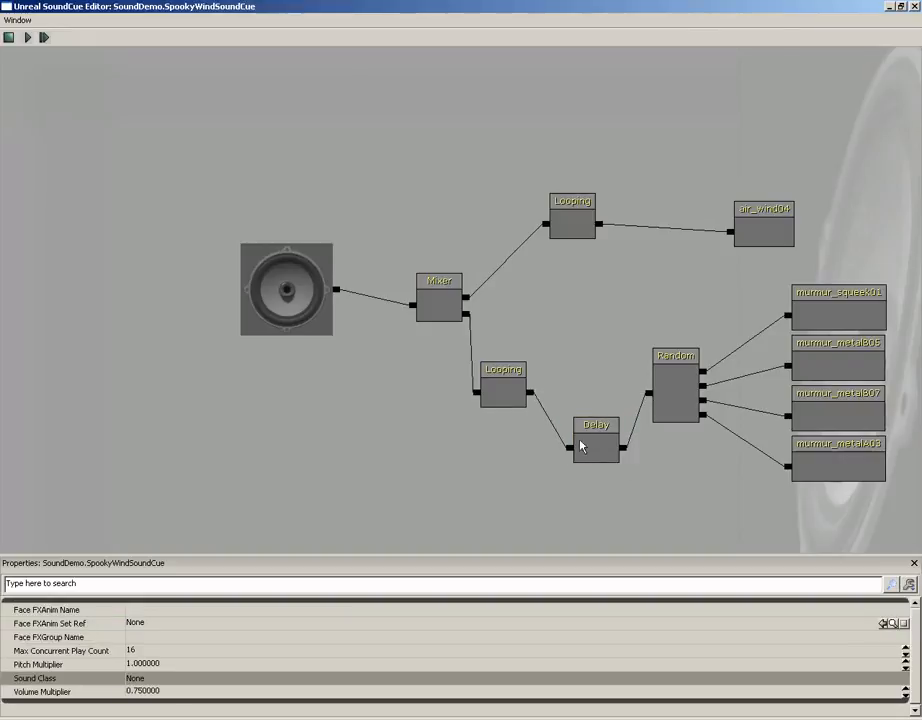
pyautogui.moveTo(582, 442); pyautogui.dragTo(564, 395)
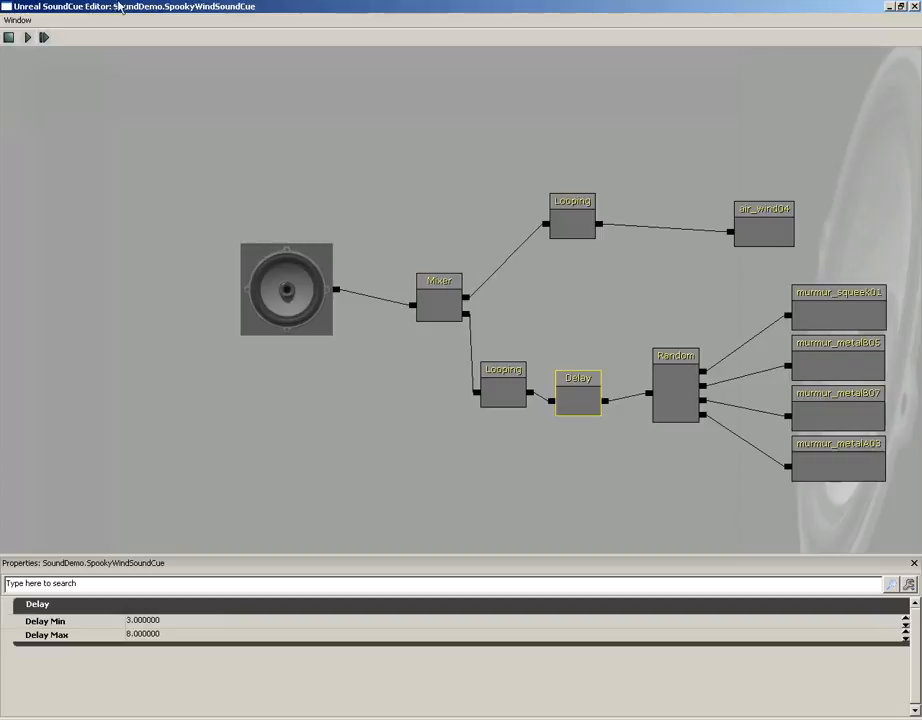
# Set the Mixer's input volumes to 0.5 for the first input and 2 for the second
pyautogui.click(438, 303)
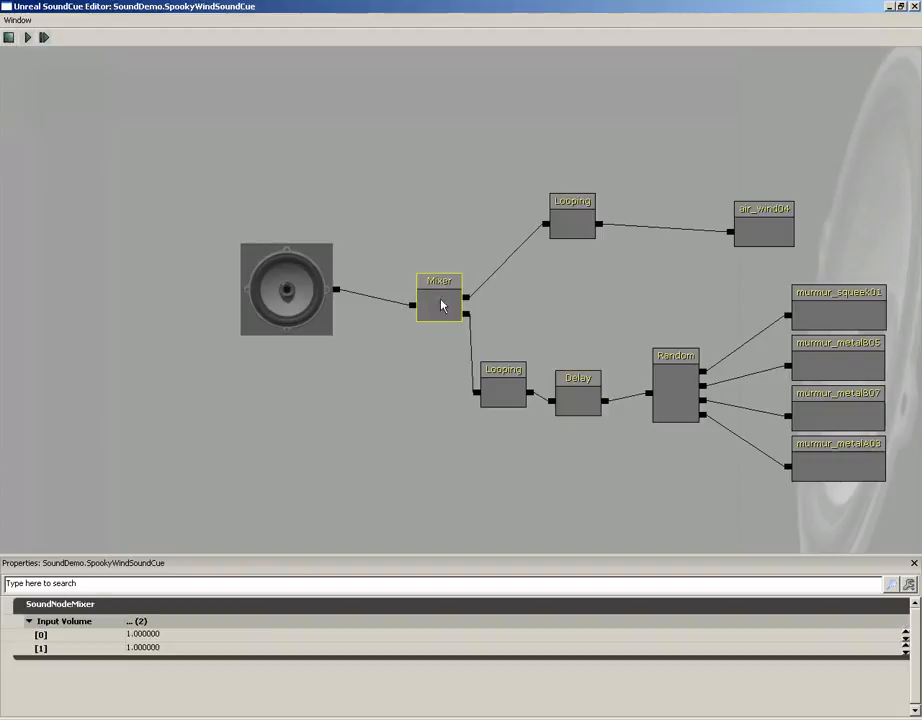
pyautogui.click(152, 635)
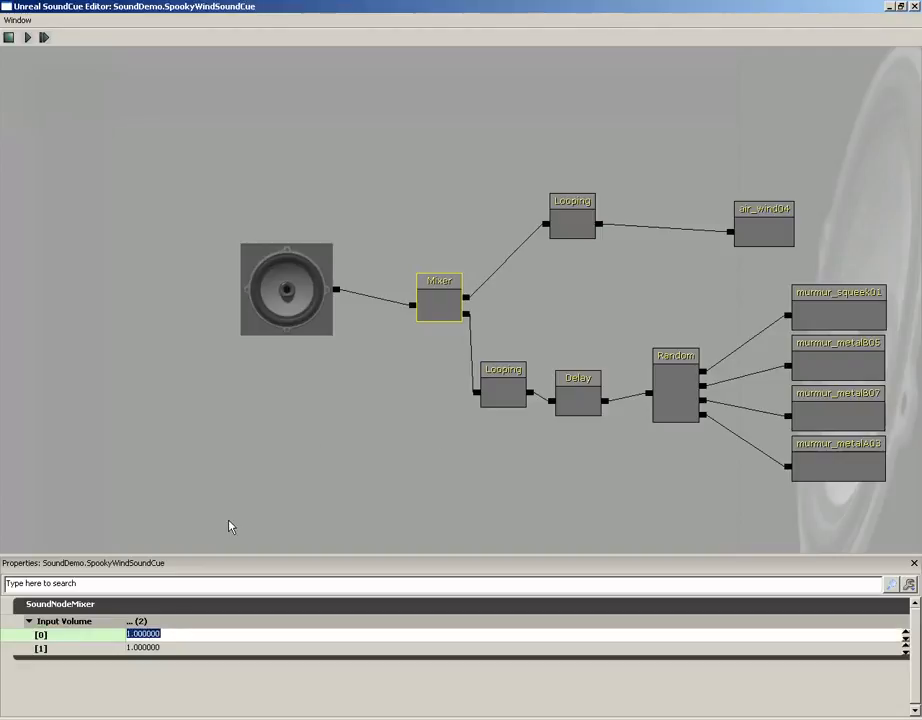
pyautogui.write('0.5')
pyautogui.press('Return')
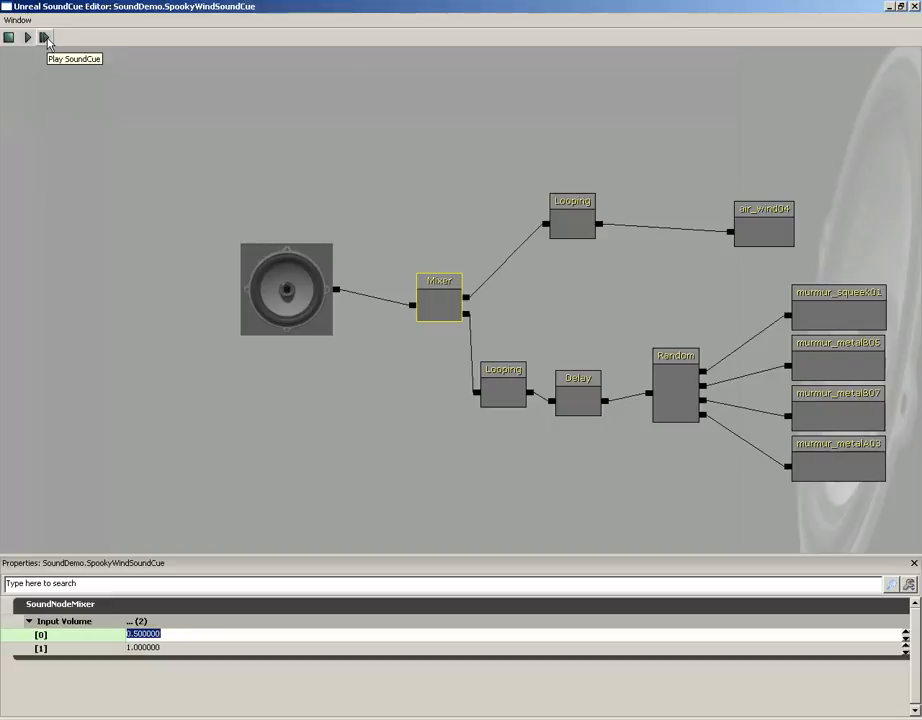
pyautogui.click(130, 647)
pyautogui.write('2')
pyautogui.press('Return')
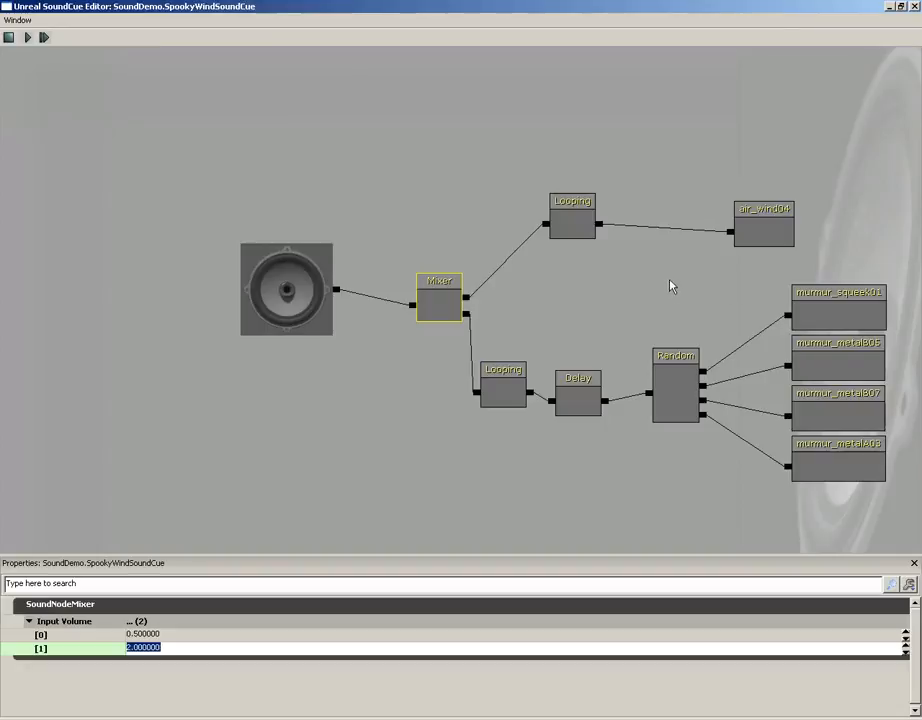
# Move the Random node and its murmur waves further right to make room
pyautogui.keyDown('ctrl'); pyautogui.keyDown('alt'); pyautogui.moveTo(660, 277); pyautogui.dragTo(815, 496); pyautogui.keyUp('alt'); pyautogui.keyUp('ctrl')
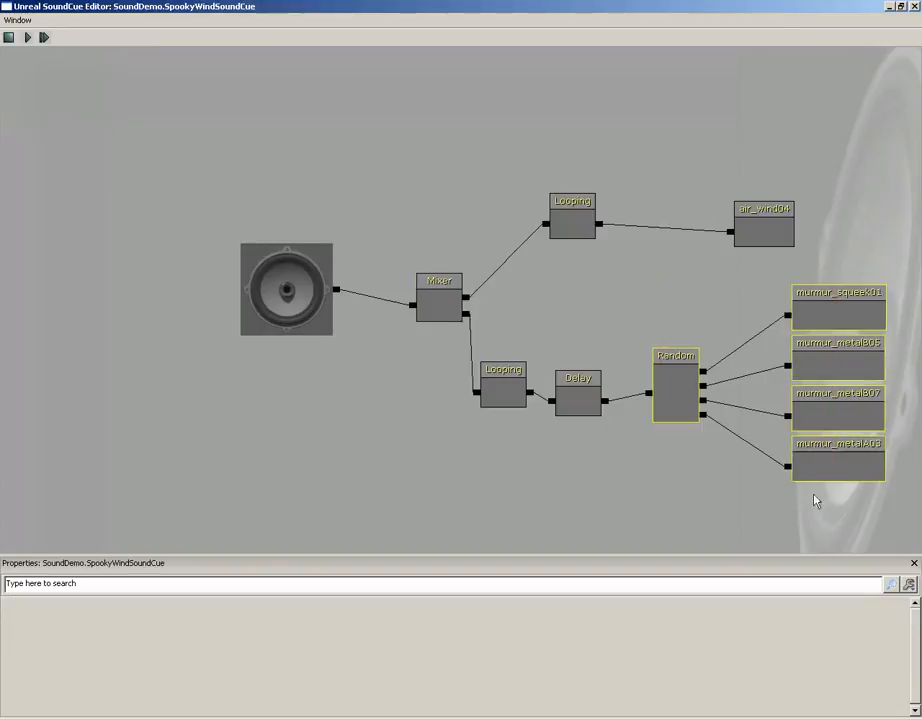
pyautogui.keyDown('ctrl'); pyautogui.moveTo(731, 486); pyautogui.dragTo(827, 475); pyautogui.keyUp('ctrl')
pyautogui.moveTo(716, 461); pyautogui.dragTo(544, 433)
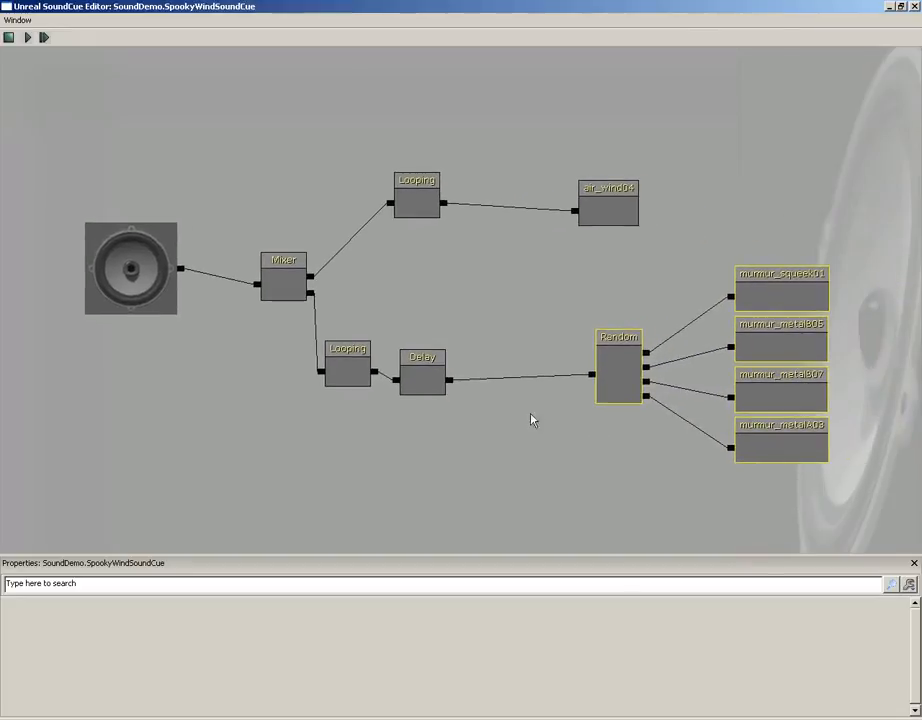
# Add a Modulator node and insert it between the Delay and Random nodes
pyautogui.rightClick(504, 342)
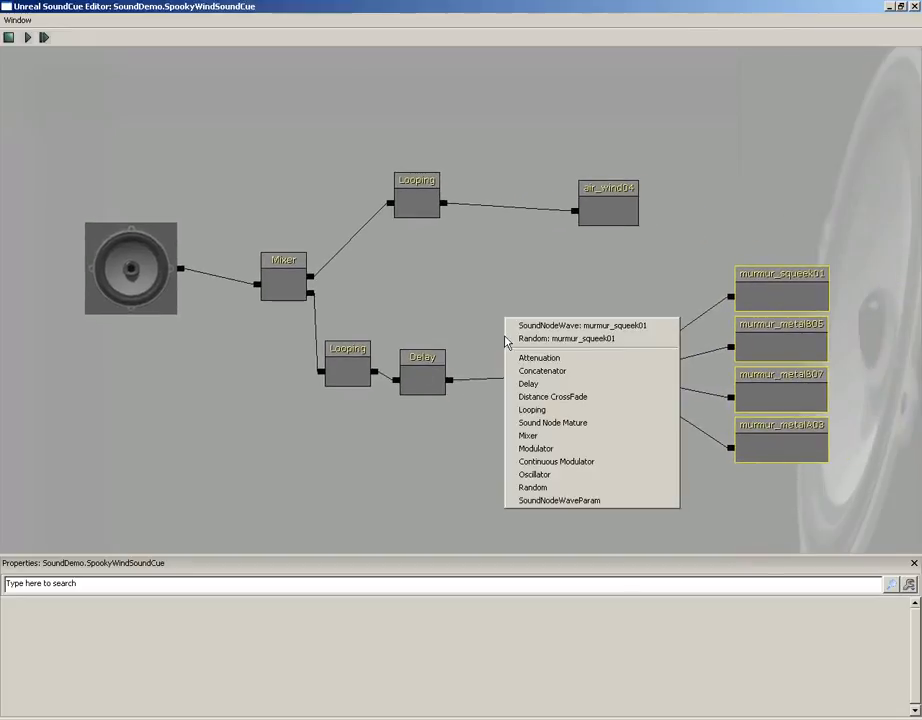
pyautogui.click(550, 448)
pyautogui.click(533, 368)
pyautogui.moveTo(533, 368); pyautogui.dragTo(533, 347)
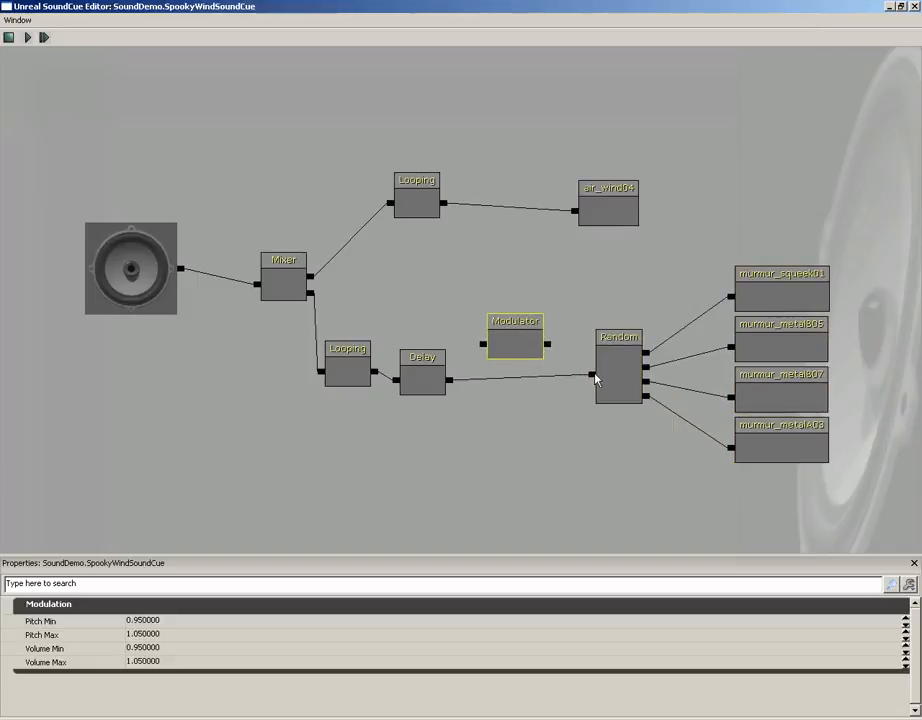
pyautogui.moveTo(593, 376); pyautogui.dragTo(547, 344)
pyautogui.moveTo(483, 345); pyautogui.dragTo(451, 382)
pyautogui.click(537, 342)
pyautogui.moveTo(537, 342); pyautogui.dragTo(527, 382)
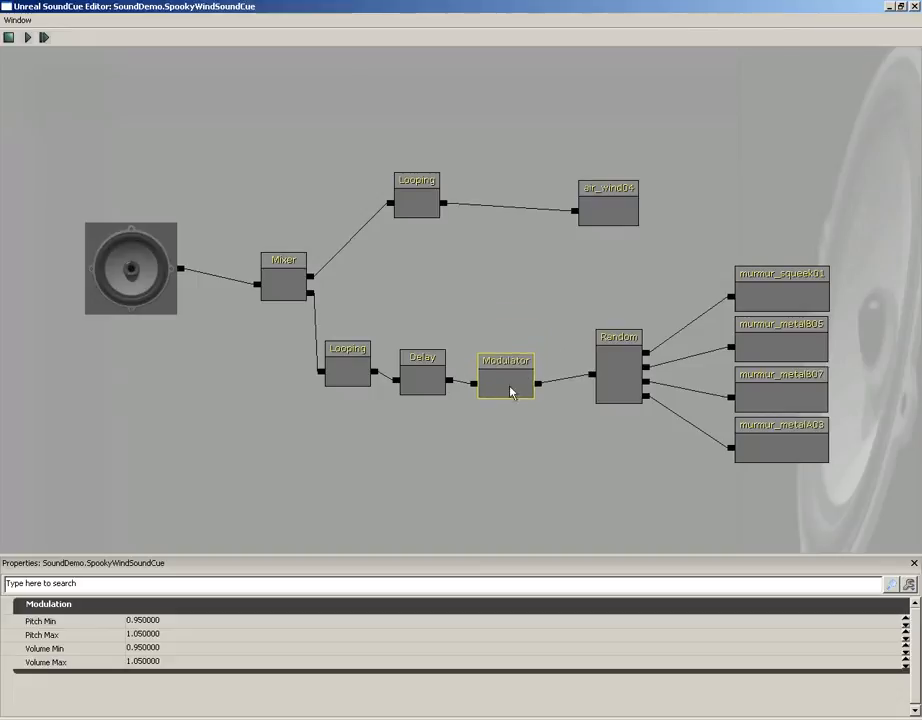
# Set the Modulator's Pitch Min 0.7, Pitch Max 1.3, Volume Min 0.8 and Volume Max 1.2
pyautogui.click(142, 620)
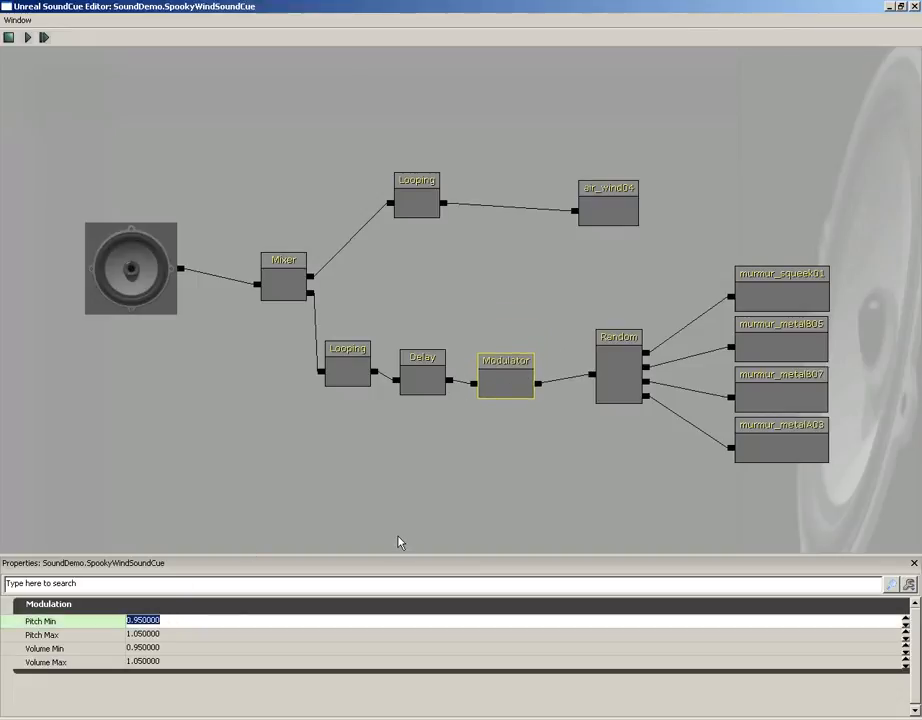
pyautogui.write('0.5')
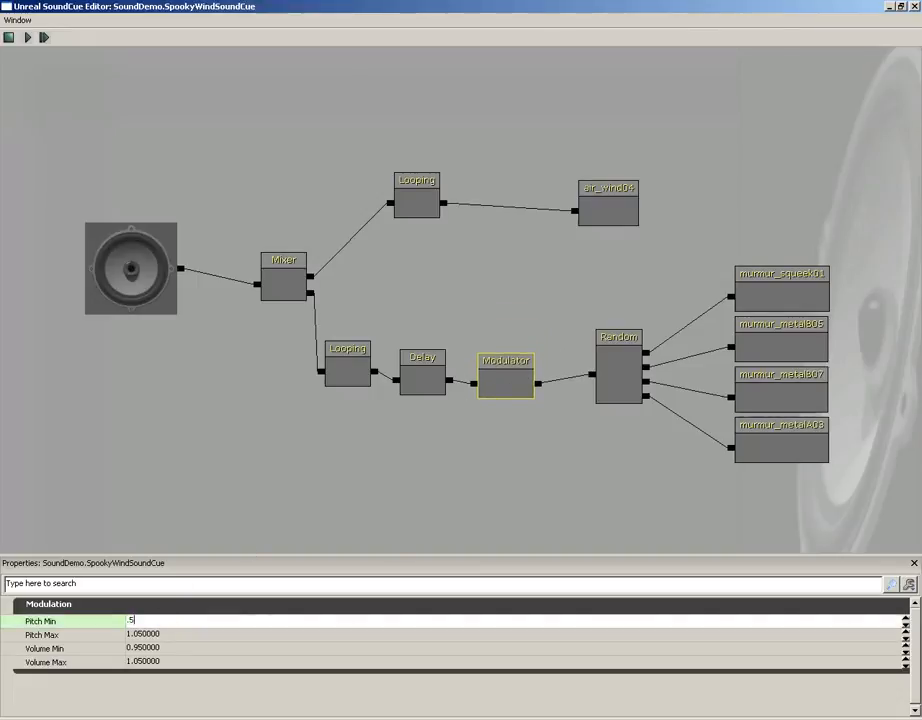
pyautogui.press('Tab')
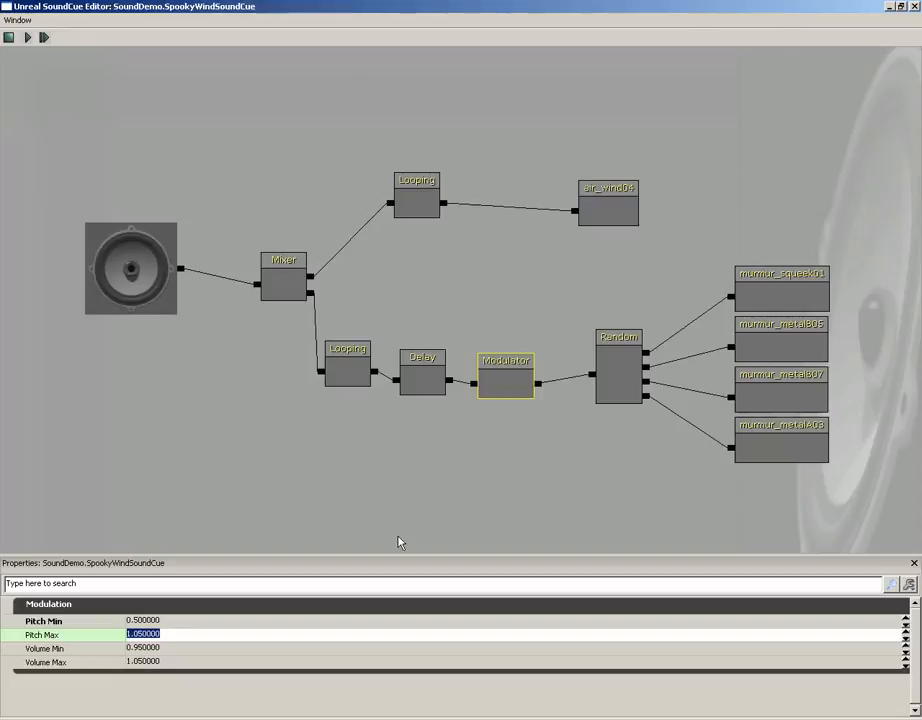
pyautogui.hotkey('shift', 'Tab')
pyautogui.write('0.7')
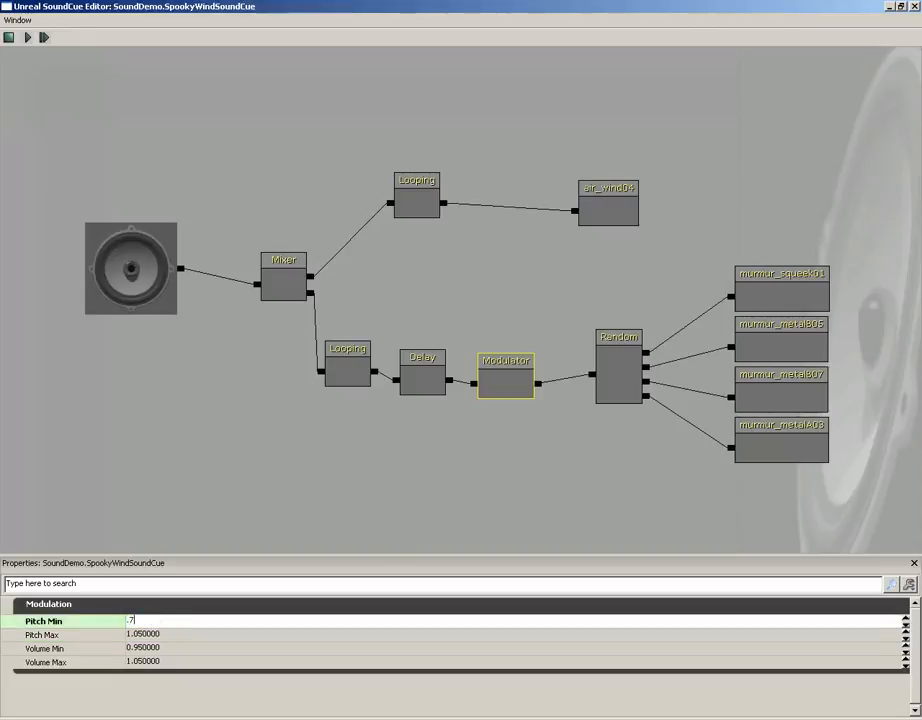
pyautogui.press('Tab')
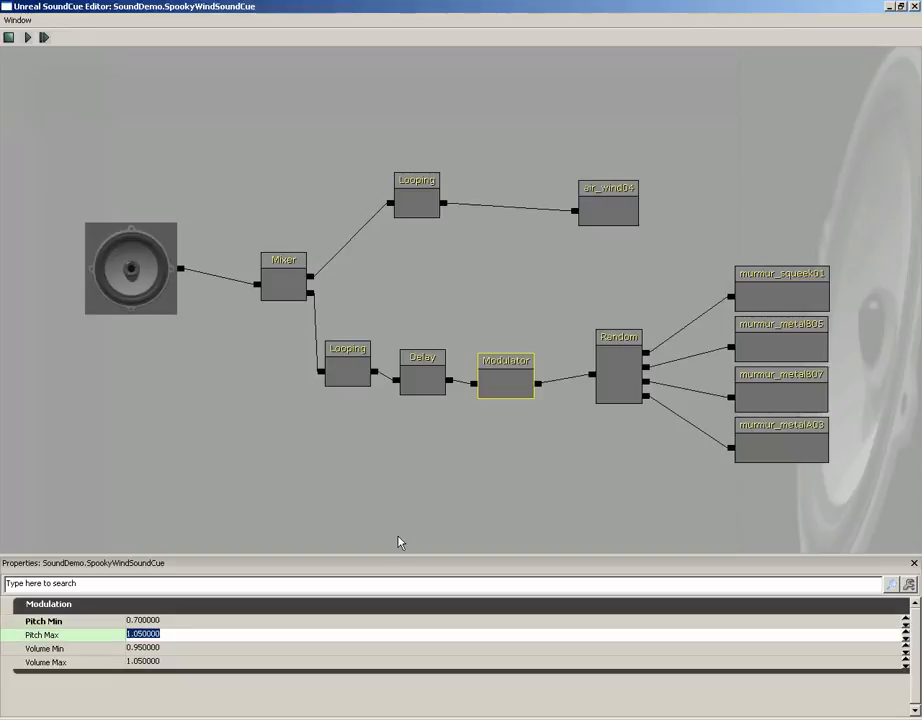
pyautogui.write('1.3')
pyautogui.press('Tab')
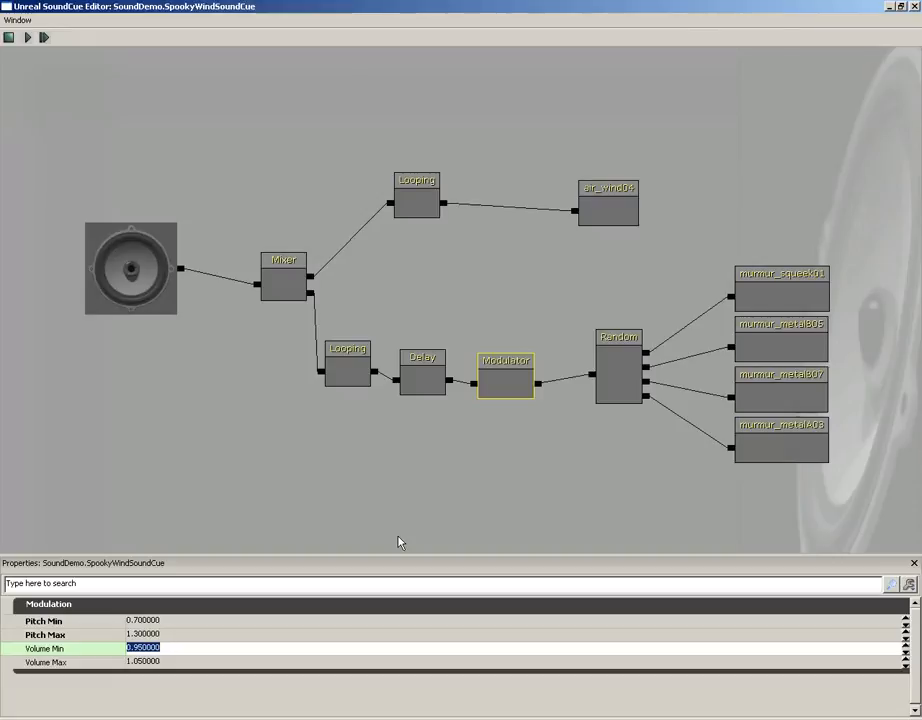
pyautogui.write('.8')
pyautogui.press('Tab')
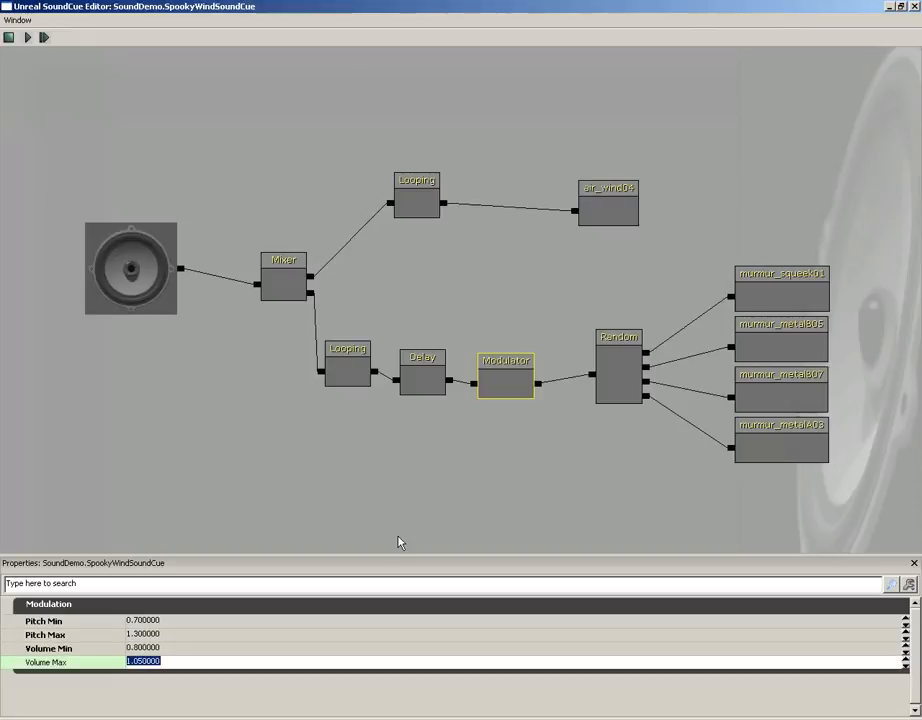
pyautogui.write('1.2')
pyautogui.press('Return')
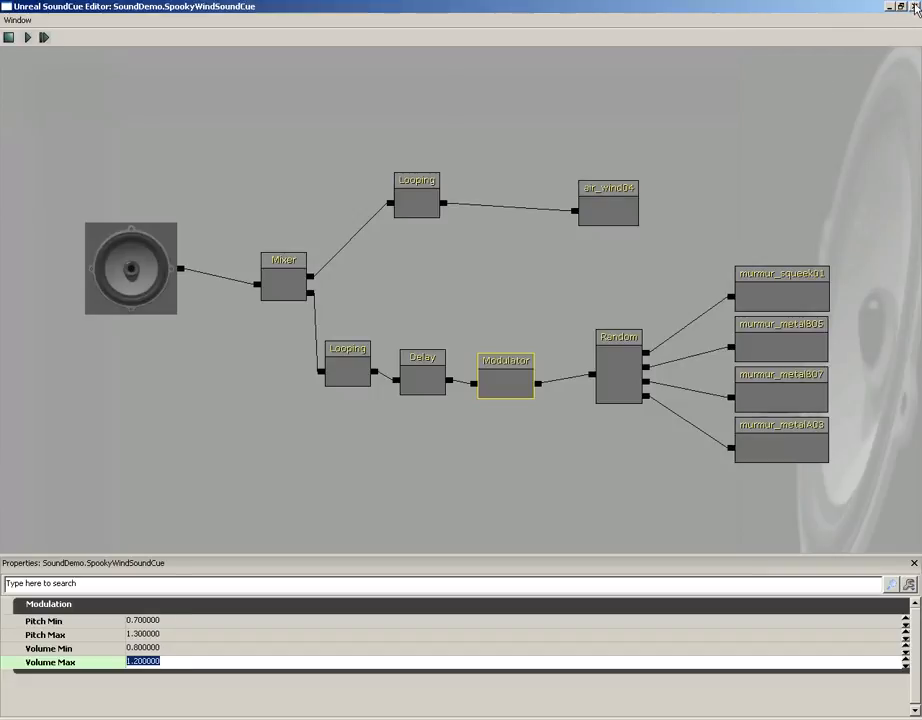
# Close the SoundCue editor, clear the asset search in the SoundDemo package and save the package
pyautogui.click(913, 6)
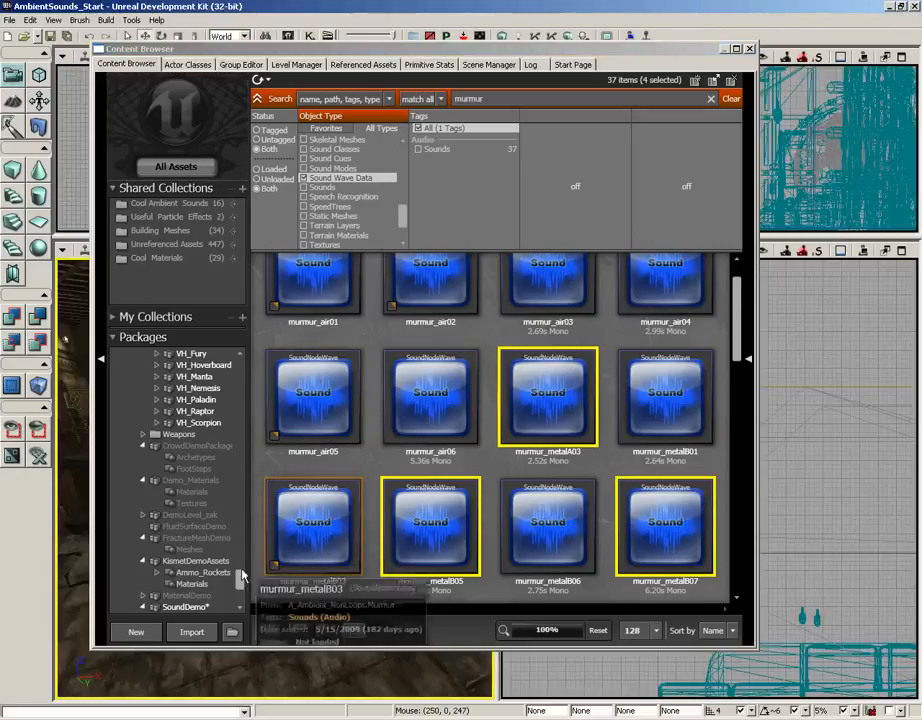
pyautogui.click(200, 607)
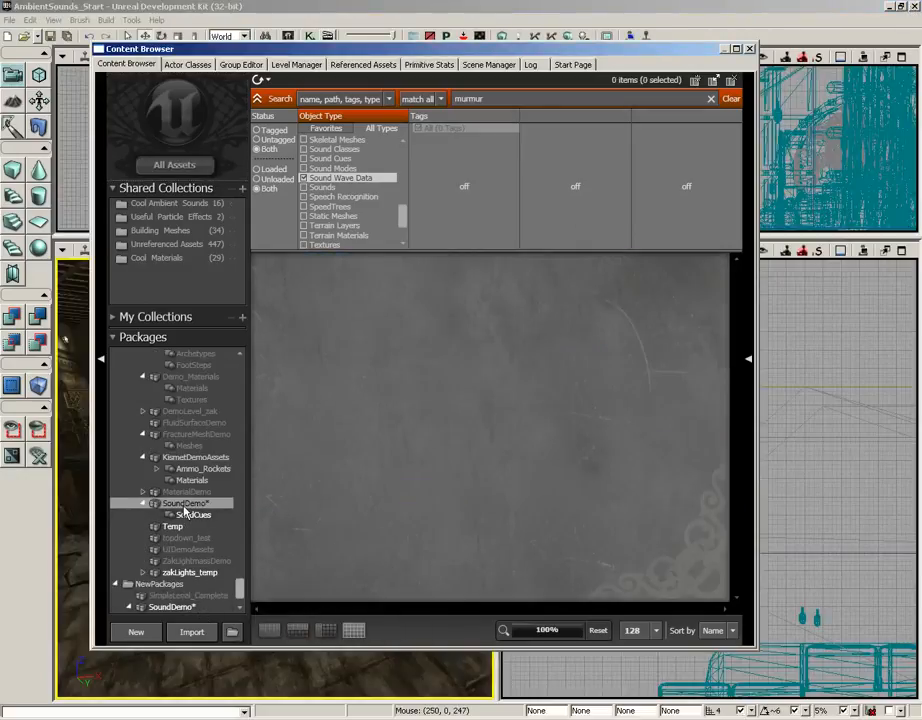
pyautogui.click(731, 99)
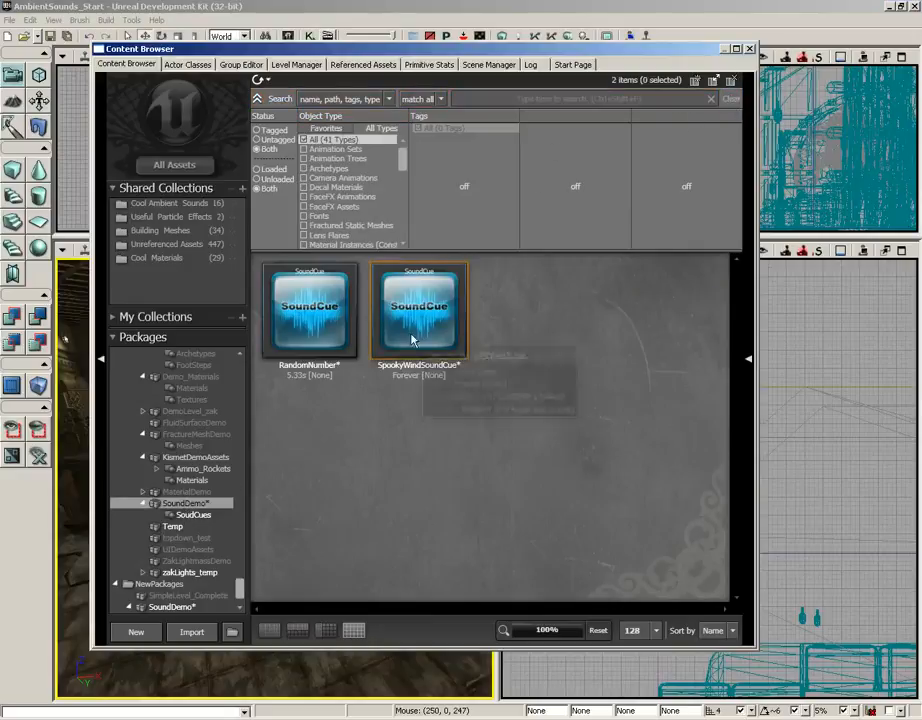
pyautogui.hotkey('ctrl', 's')
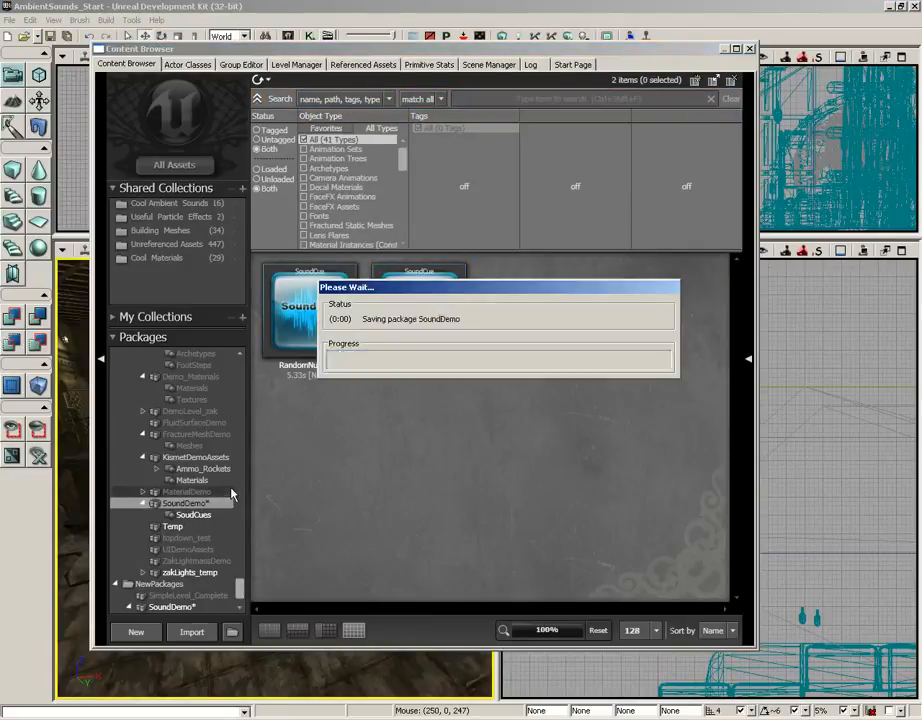